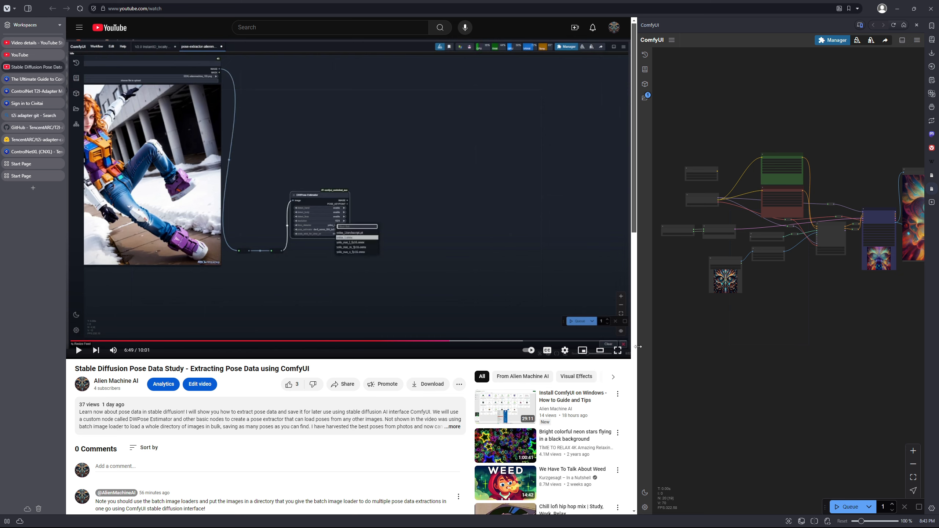
Widen the ComfyUI side pane and examine the nodes of the ControlNet workflow up close.
drag(637, 349, 332, 376)
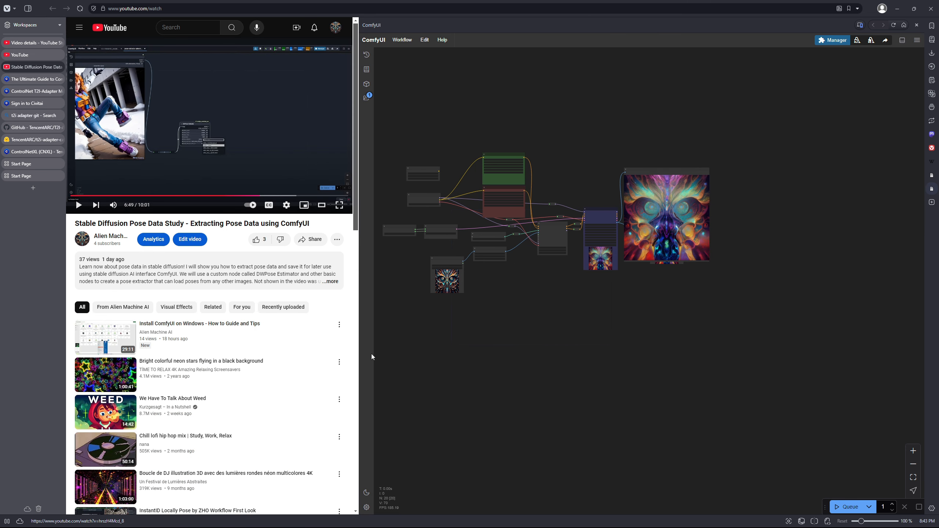
scroll(443, 337, up, 5)
scroll(618, 365, up, 2)
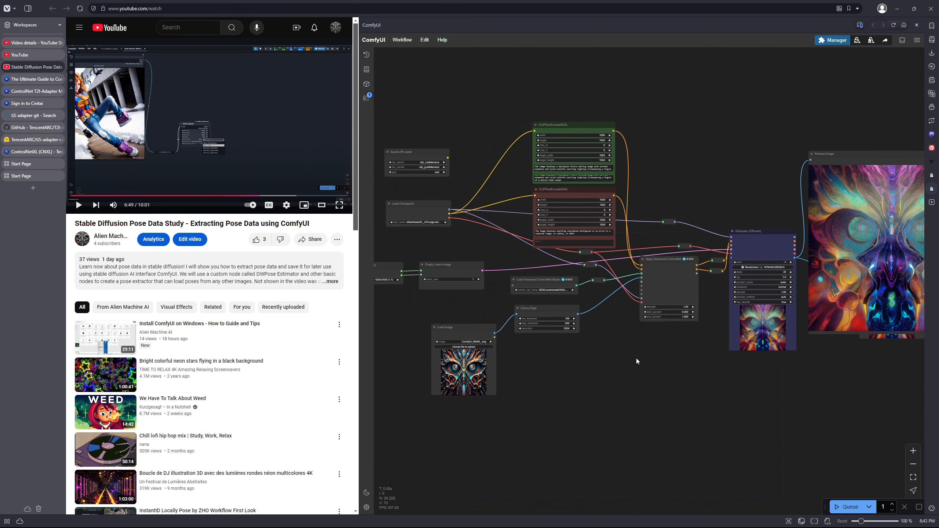
drag(632, 339, 679, 330)
drag(581, 346, 597, 340)
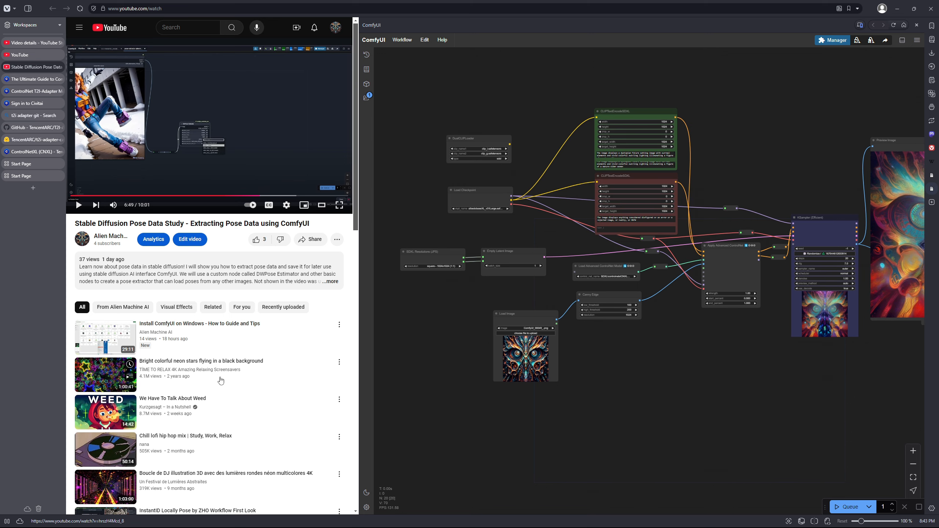
Open the Civitai Guide to ControlNet in a wider page area and read its introduction and example images.
click(24, 81)
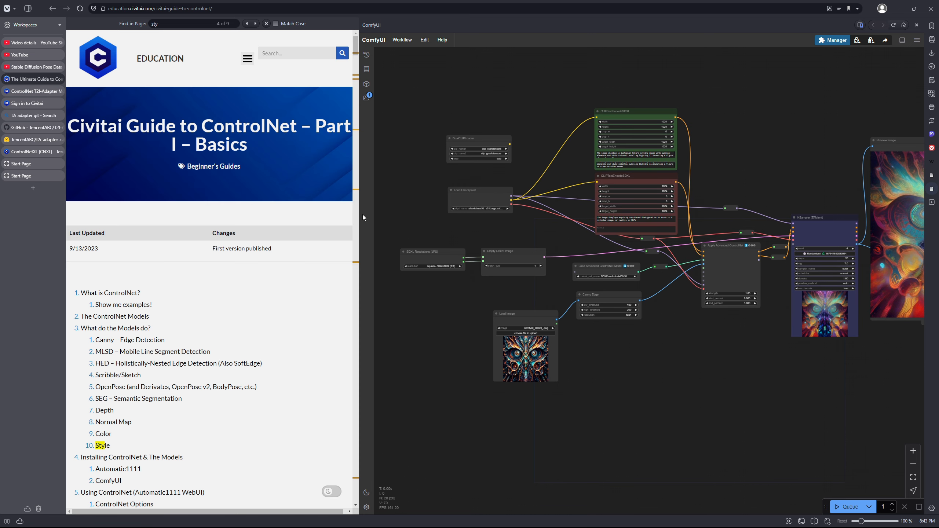
drag(363, 218, 431, 219)
scroll(342, 270, down, 3)
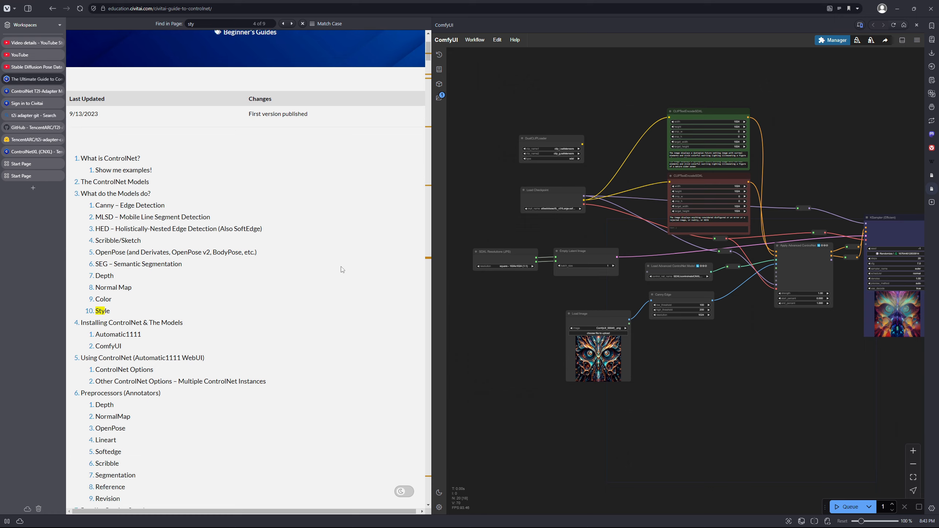
scroll(342, 270, down, 10)
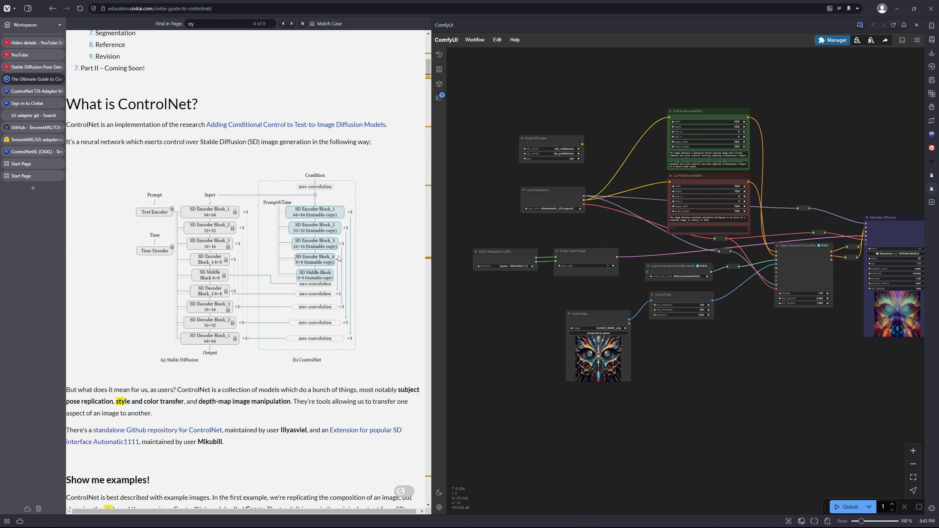
scroll(339, 260, down, 8)
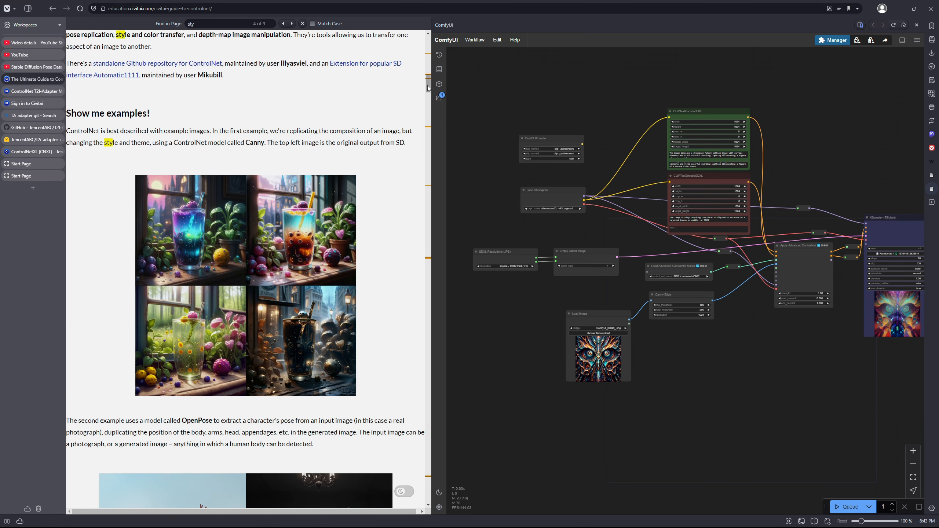
Examine the guide's download tables for the TencentARC T2I adapter models for SD 1.5 and the SDXL models.
drag(429, 84, 441, 132)
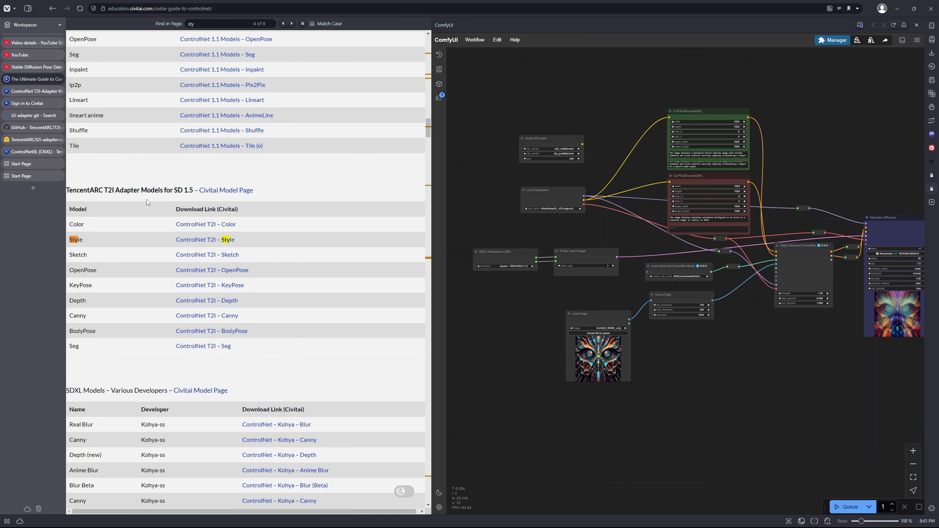
scroll(147, 200, down, 5)
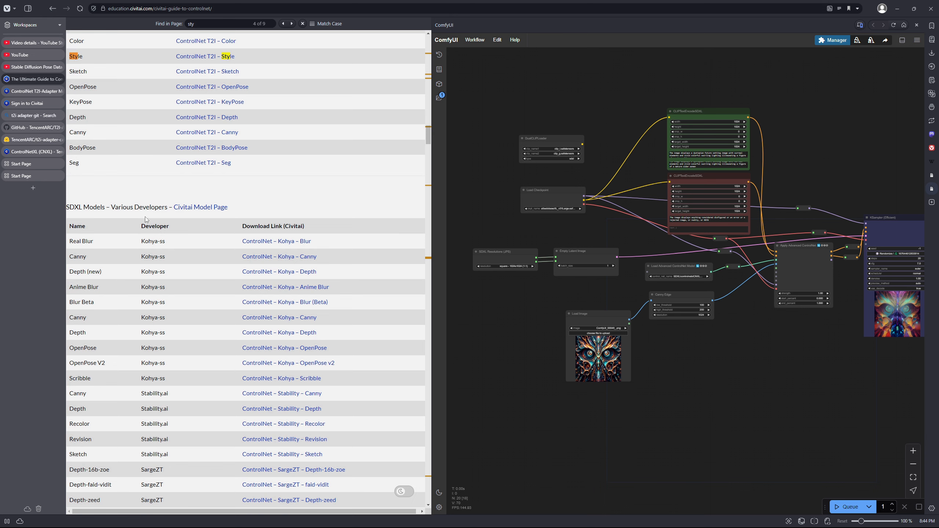
drag(428, 135, 428, 43)
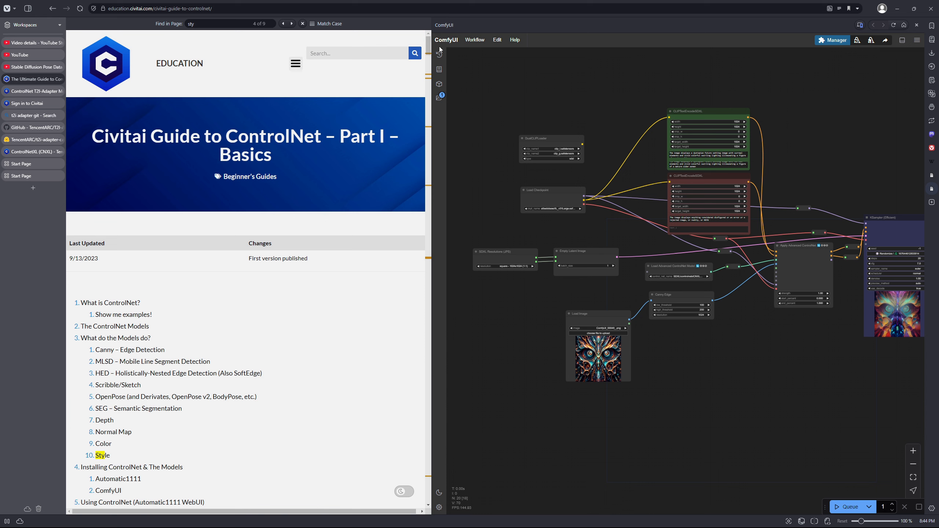
drag(424, 47, 436, 134)
scroll(271, 185, down, 4)
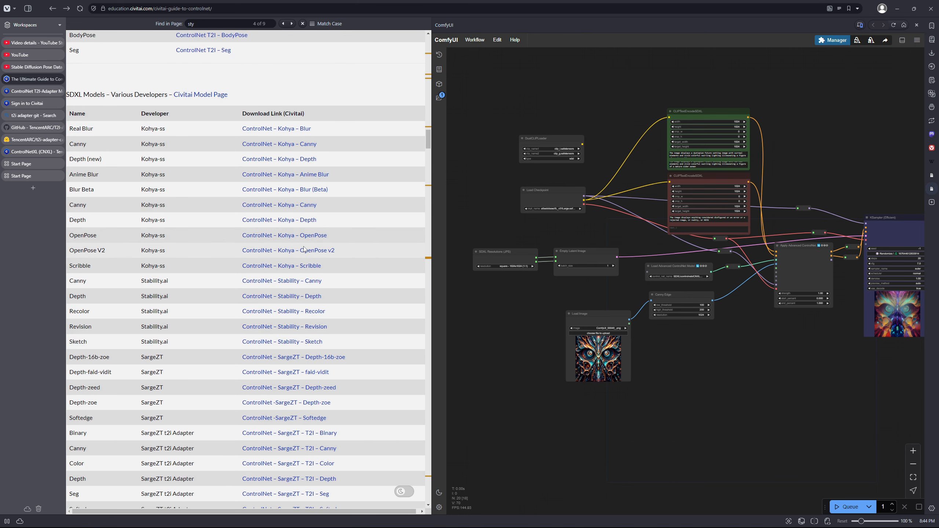
scroll(308, 253, down, 8)
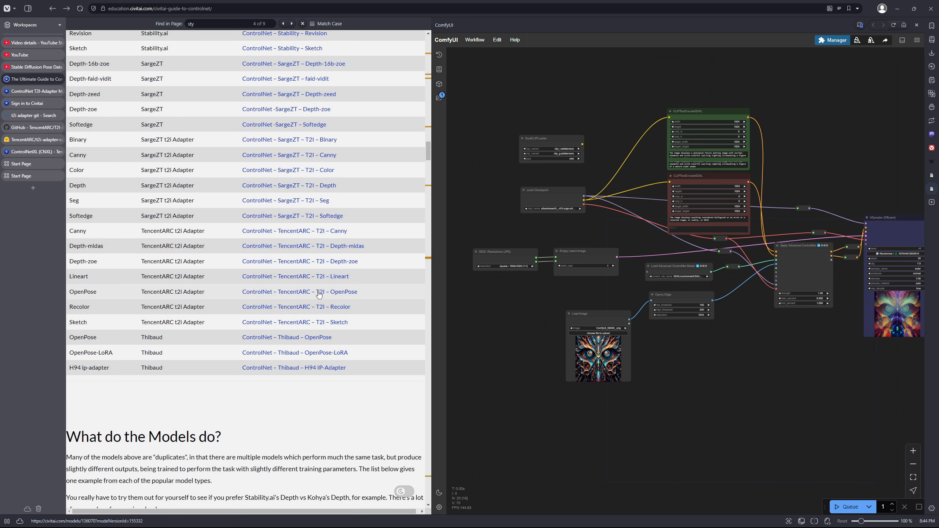
scroll(319, 295, up, 5)
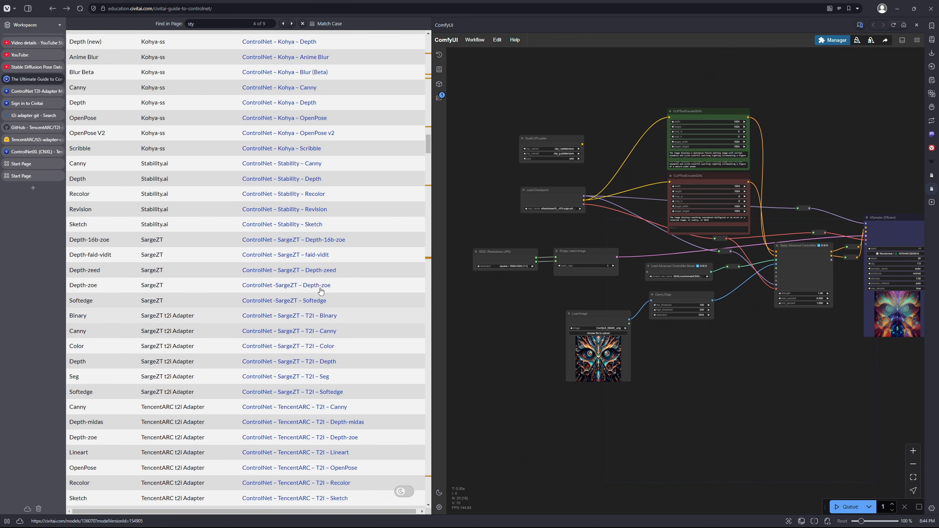
scroll(321, 291, up, 2)
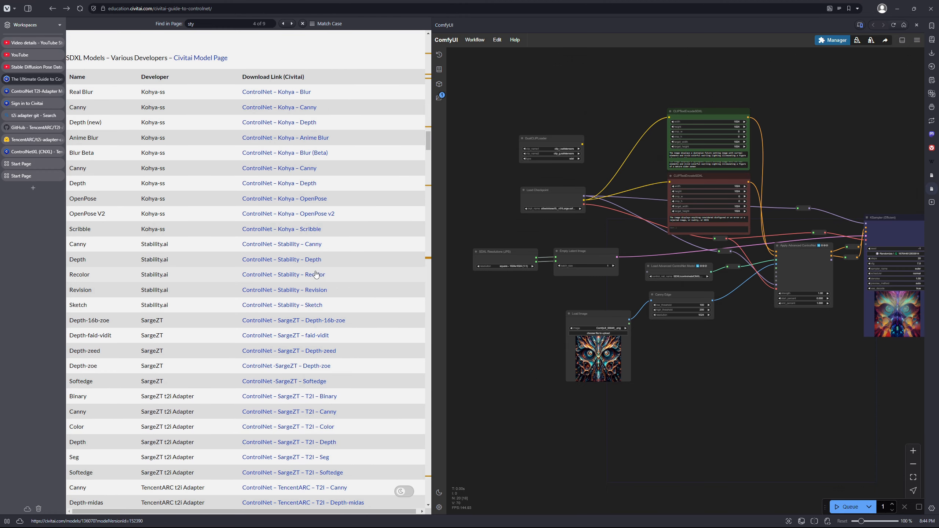
scroll(317, 273, down, 6)
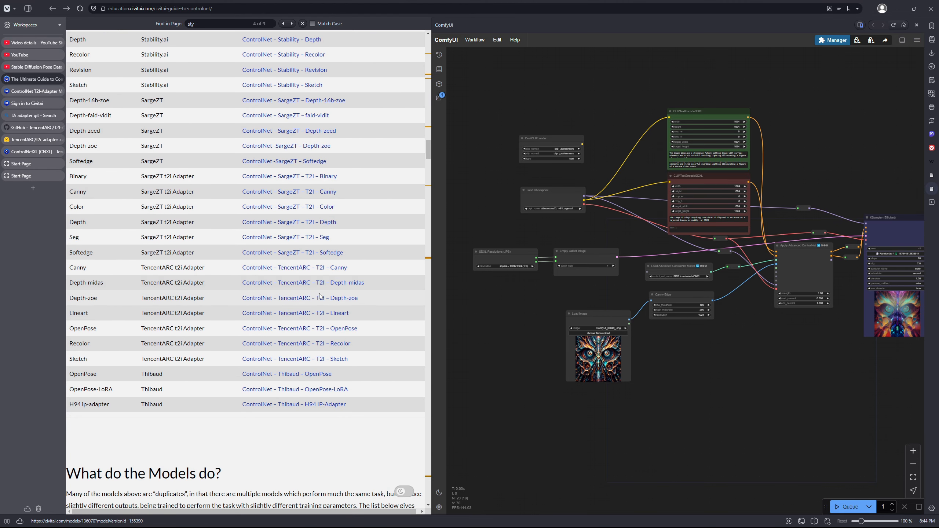
Open the TencentARC T2I OpenPose model page from the guide's SDXL models table.
right_click(317, 329)
click(257, 443)
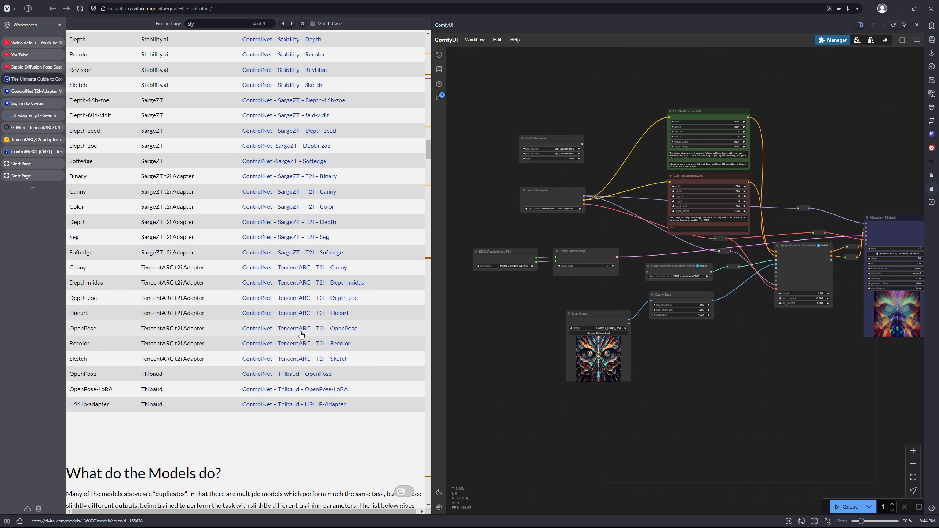
scroll(302, 334, up, 9)
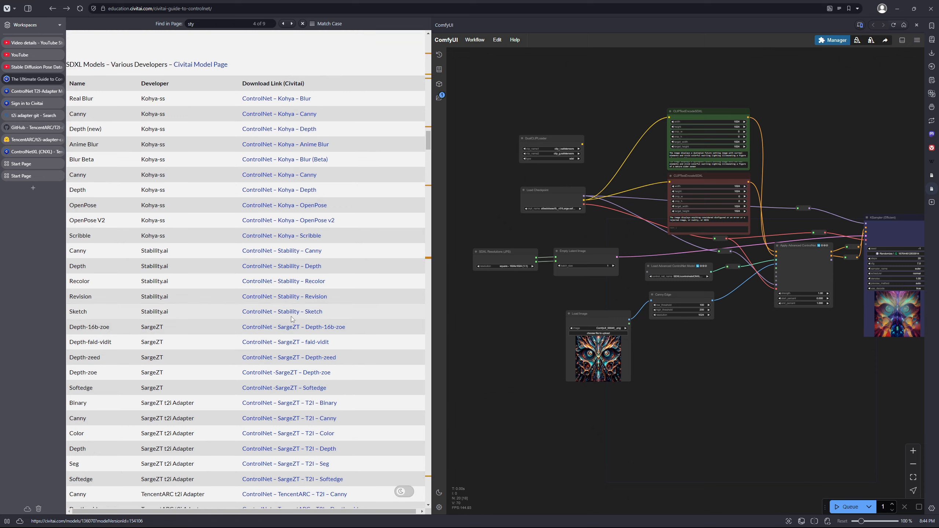
scroll(294, 296, down, 6)
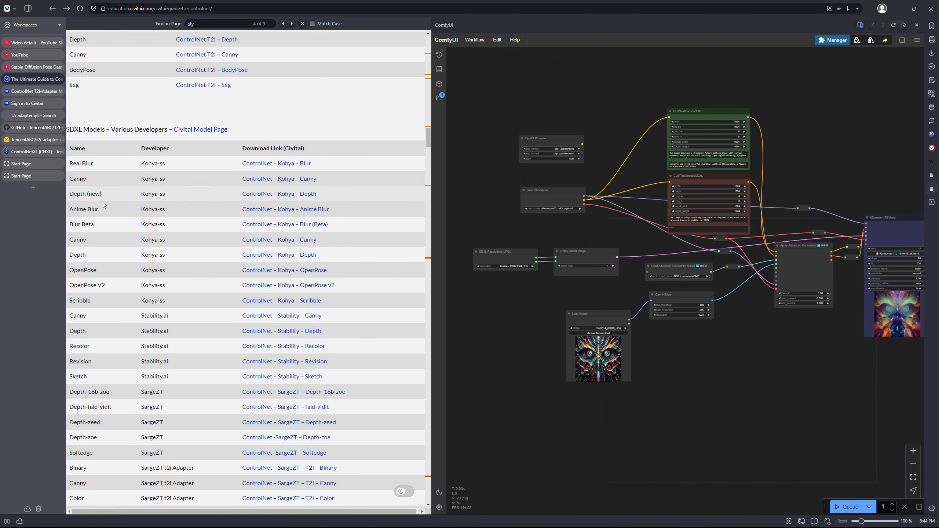
scroll(294, 296, down, 2)
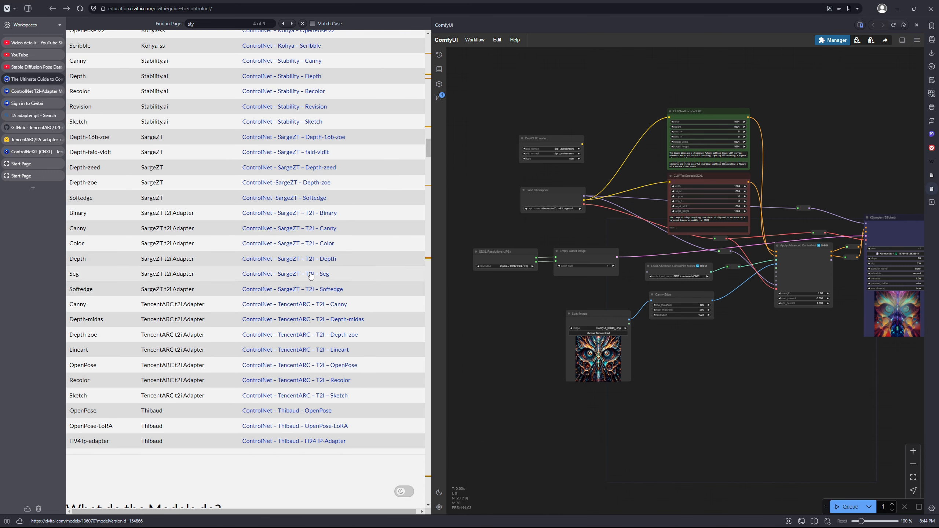
click(341, 366)
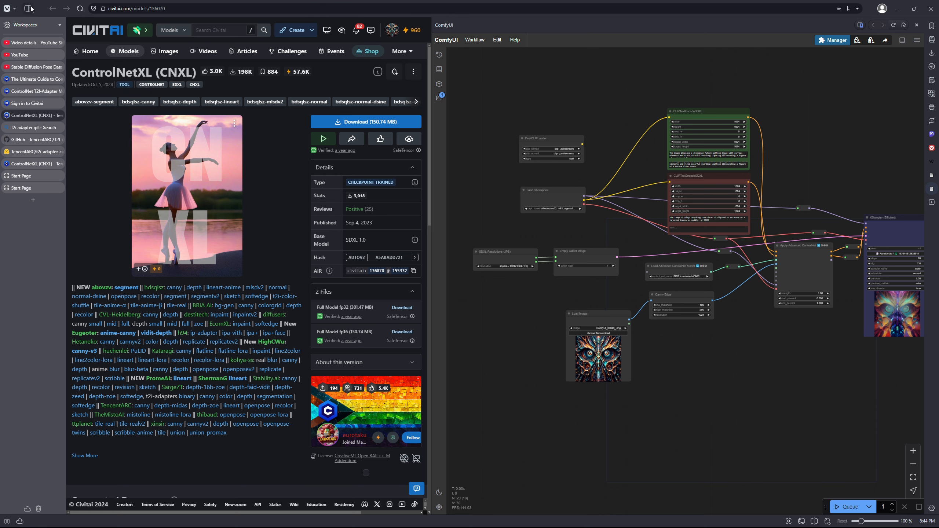
Return to the ControlNet guide and compare the SDXL models offered by Kohya-ss, Stability.ai, SargeZT, TencentARC and Thibaud.
click(35, 91)
click(35, 78)
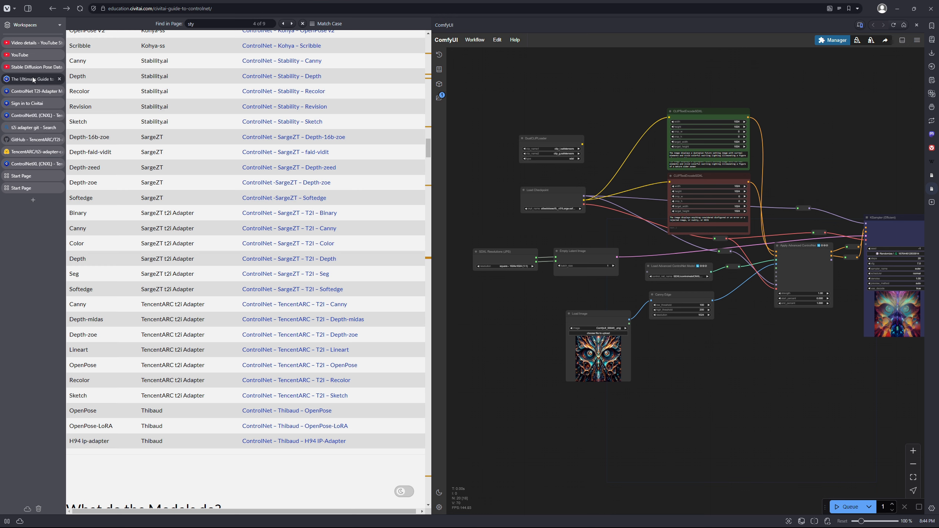
scroll(119, 152, up, 1)
scroll(119, 151, up, 6)
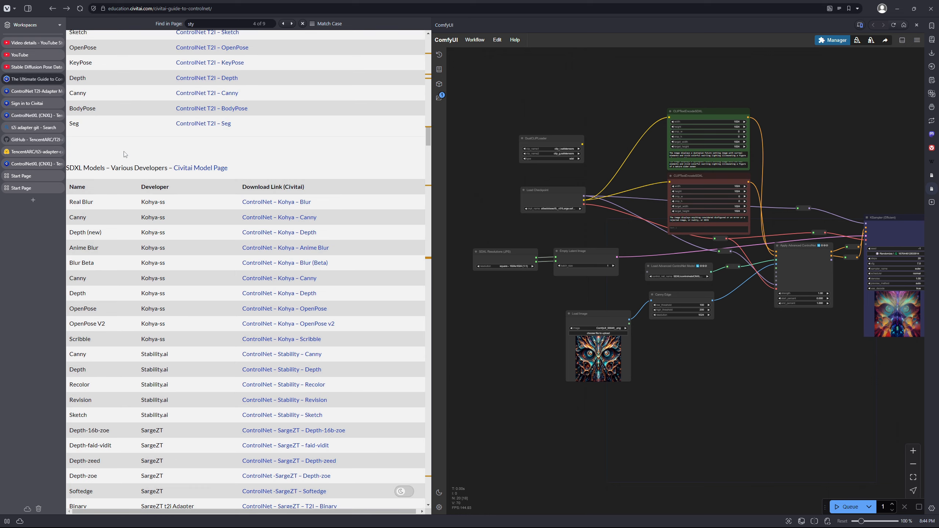
scroll(125, 154, down, 1)
scroll(125, 153, down, 3)
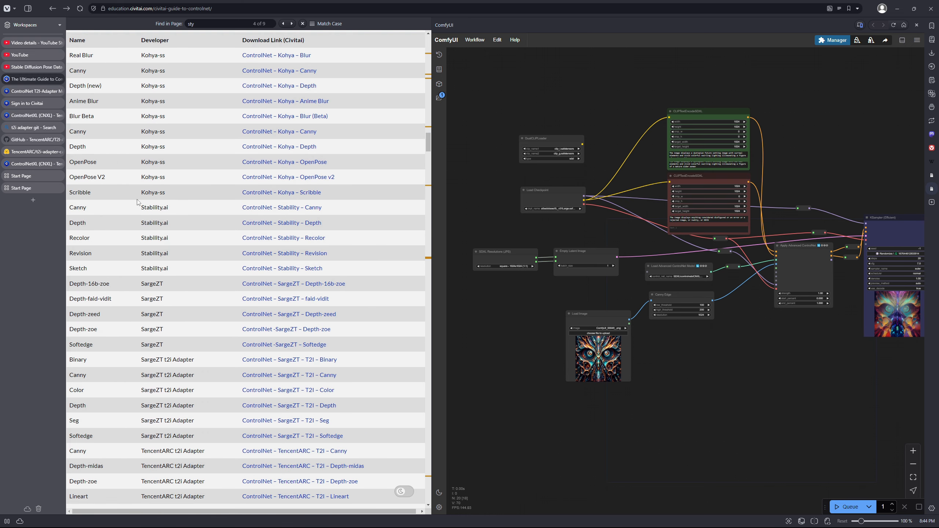
scroll(135, 178, up, 1)
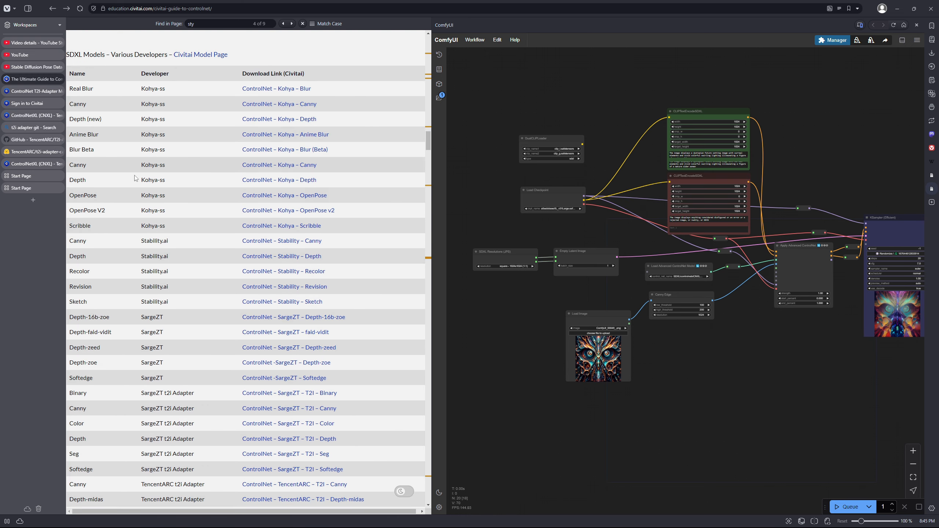
scroll(137, 182, down, 4)
scroll(139, 186, down, 2)
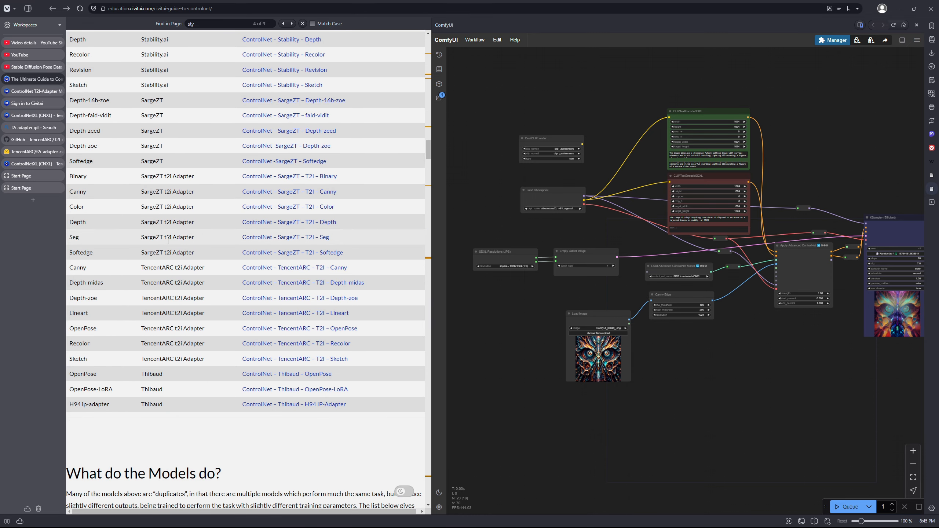
scroll(207, 315, up, 8)
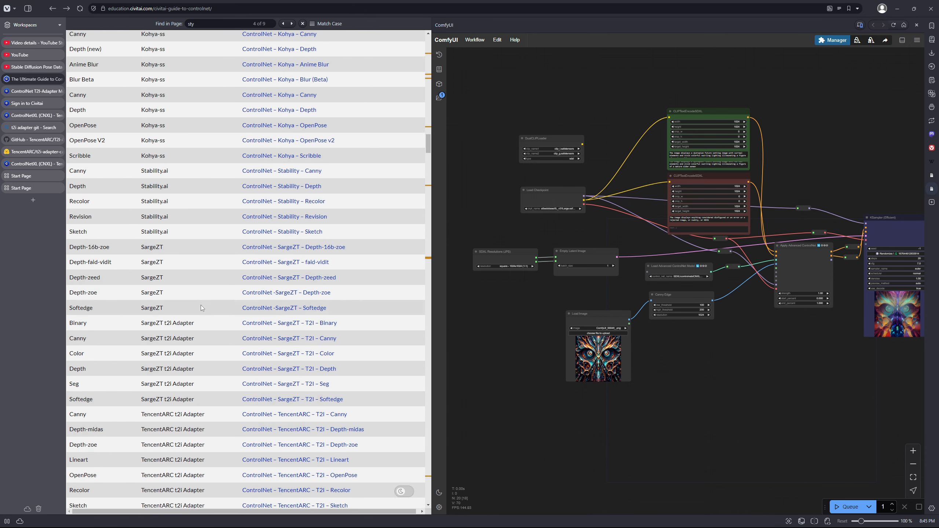
scroll(196, 294, up, 2)
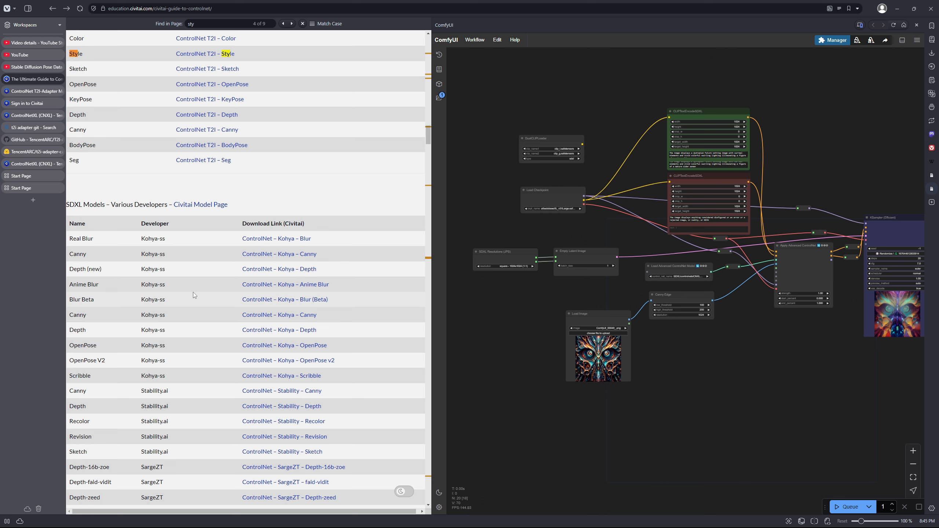
scroll(185, 297, down, 7)
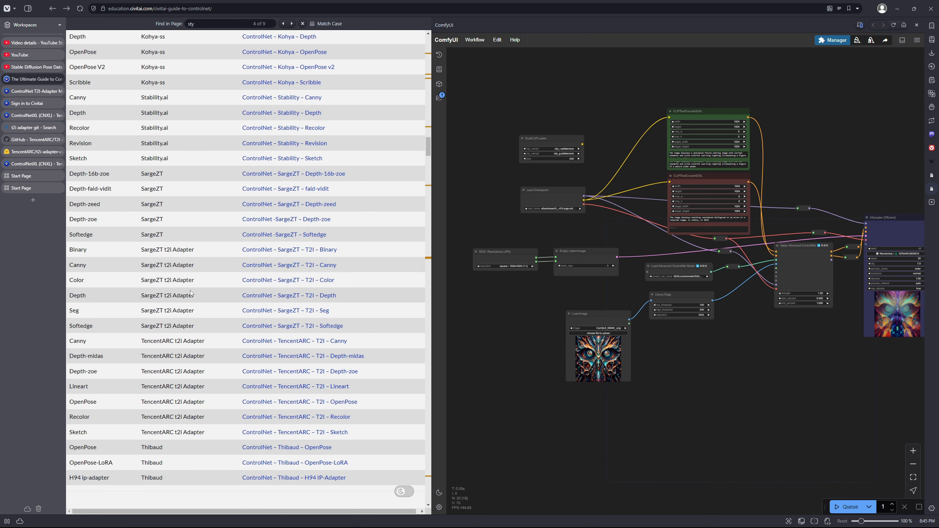
scroll(190, 288, up, 2)
scroll(188, 284, up, 1)
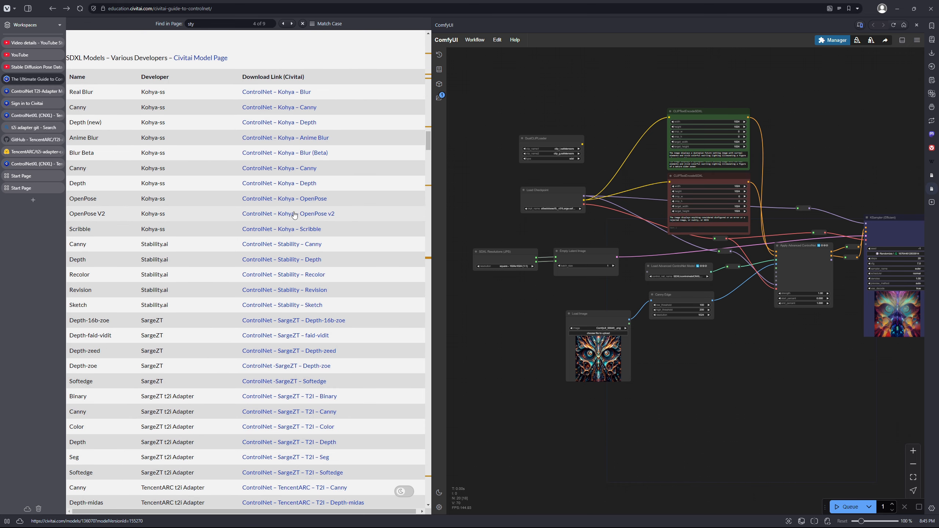
scroll(293, 218, up, 1)
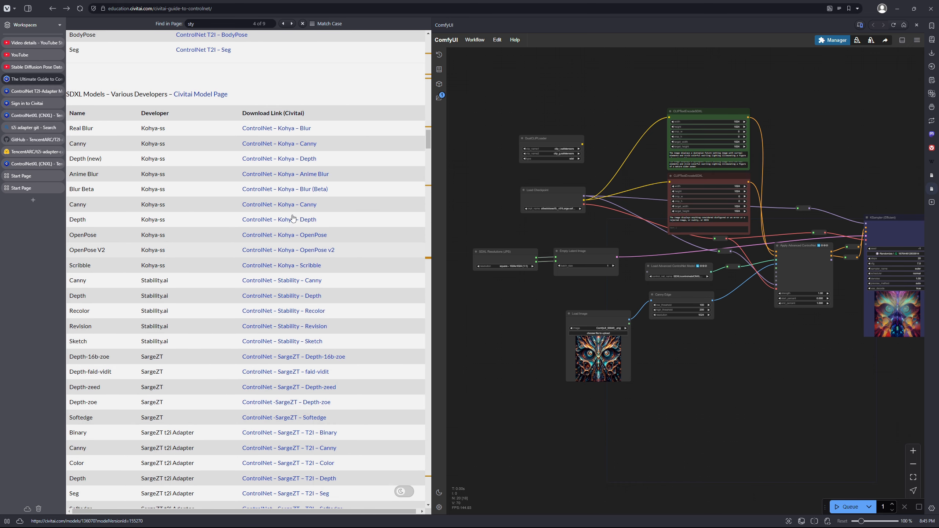
Open the Kohya OpenPose v2 model page and browse its ControlNetXL version list as far as the TencentARC OpenPose entry.
click(292, 250)
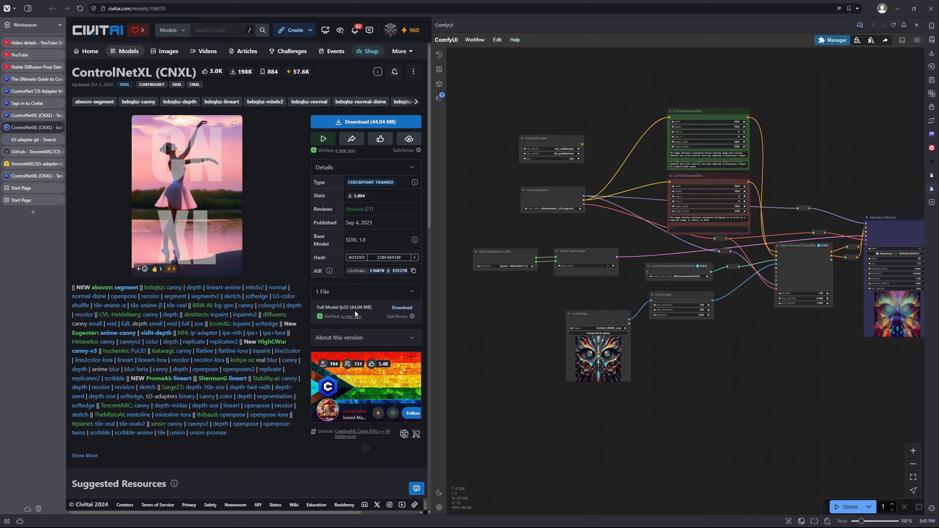
click(417, 105)
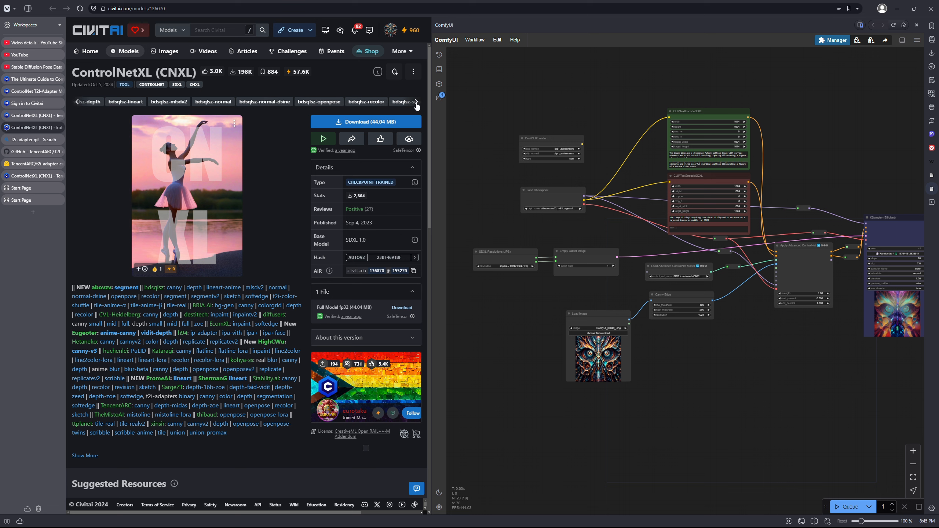
click(417, 104)
click(417, 104)
click(417, 104)
click(417, 104)
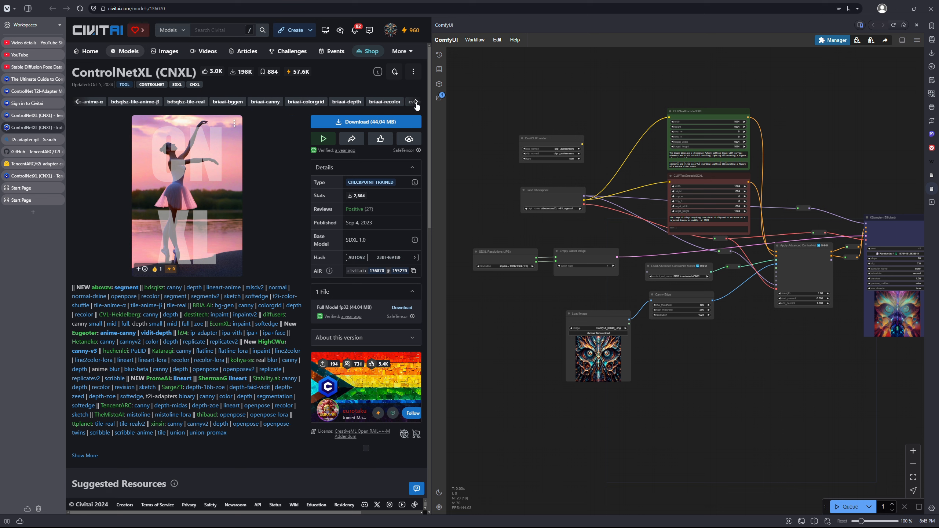
click(417, 104)
click(417, 104)
click(417, 104)
click(417, 104)
click(417, 104)
click(417, 104)
click(417, 104)
click(417, 104)
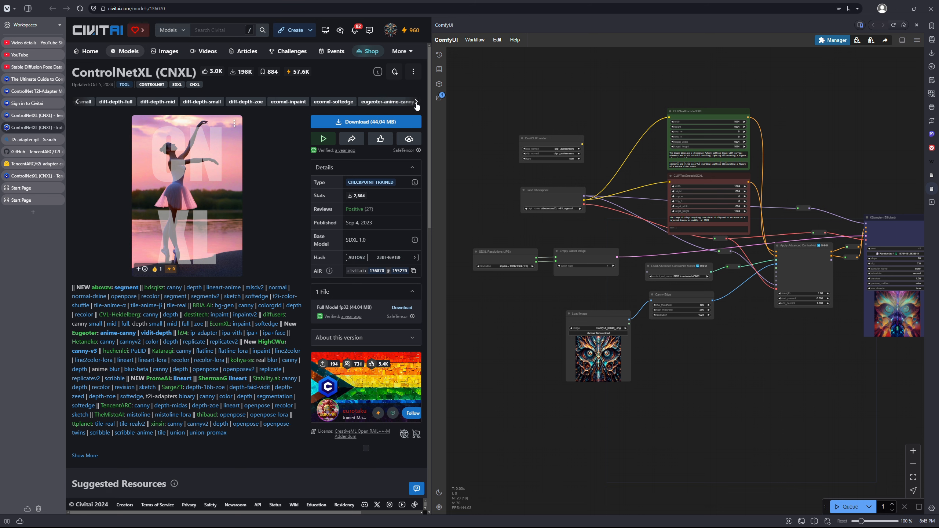
click(416, 104)
click(417, 104)
click(416, 104)
click(416, 104)
click(417, 104)
click(416, 105)
click(417, 104)
click(417, 105)
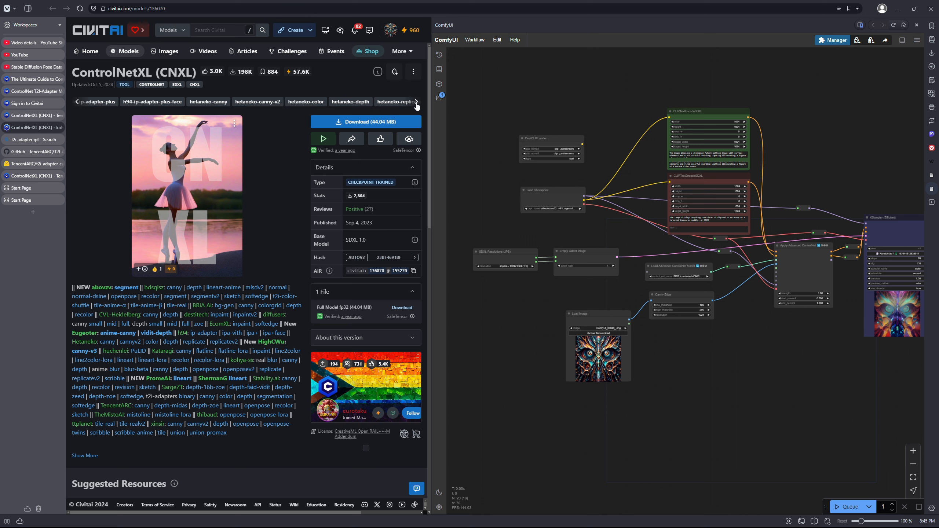
click(417, 104)
click(417, 105)
click(417, 105)
click(417, 105)
click(417, 104)
click(417, 104)
click(417, 104)
click(417, 104)
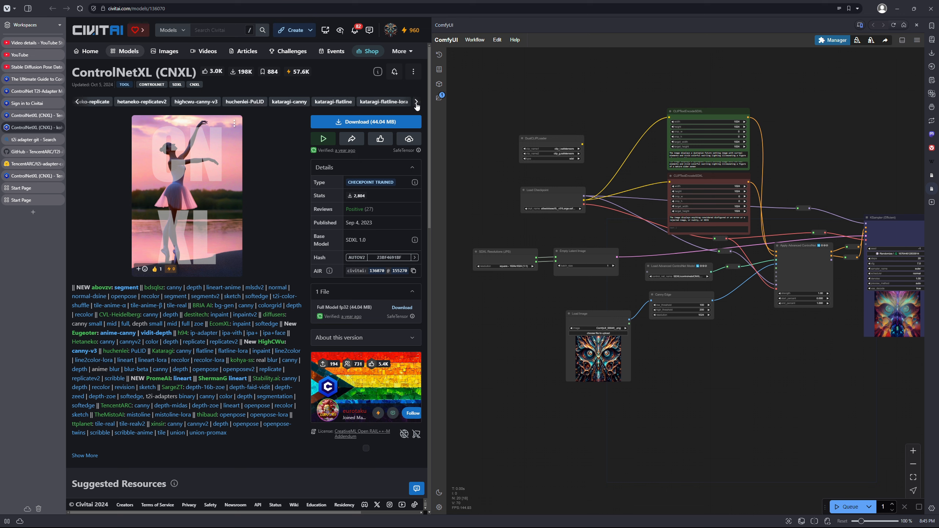
click(417, 104)
click(417, 104)
click(417, 105)
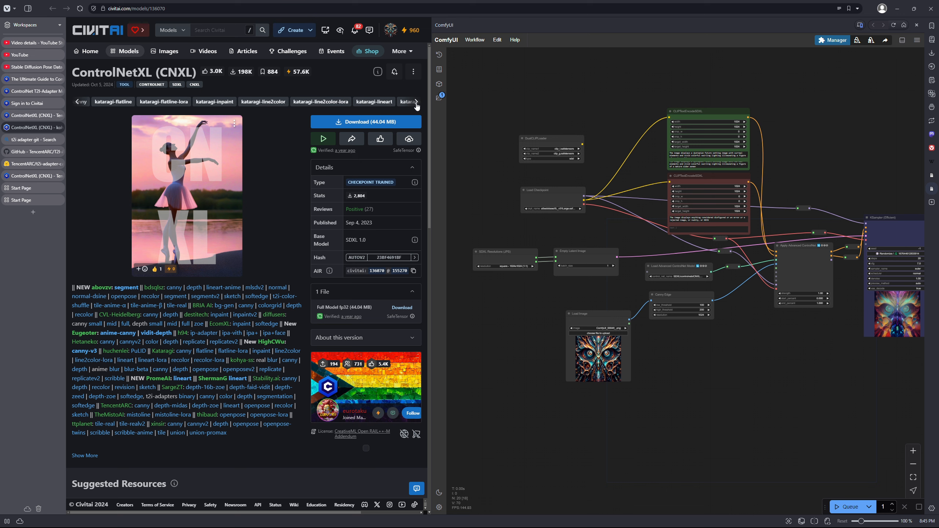
click(417, 105)
click(417, 105)
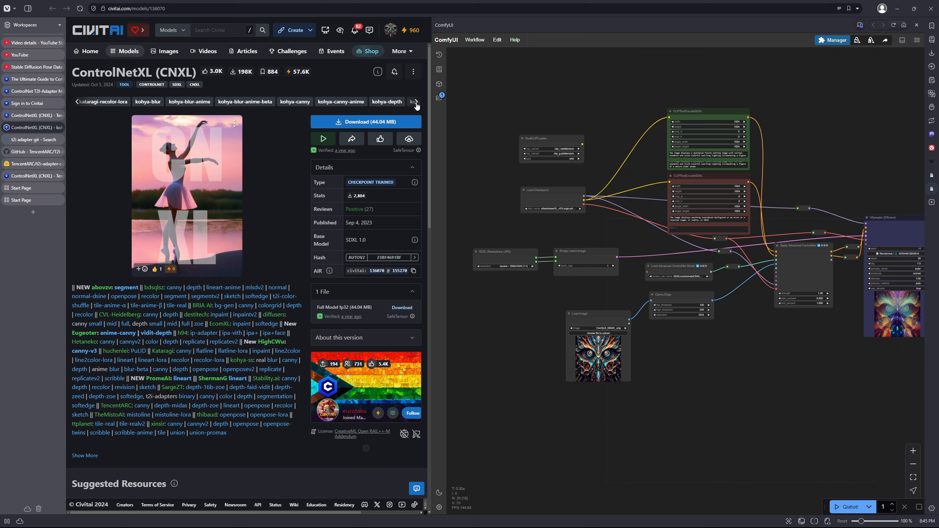
click(417, 104)
click(417, 105)
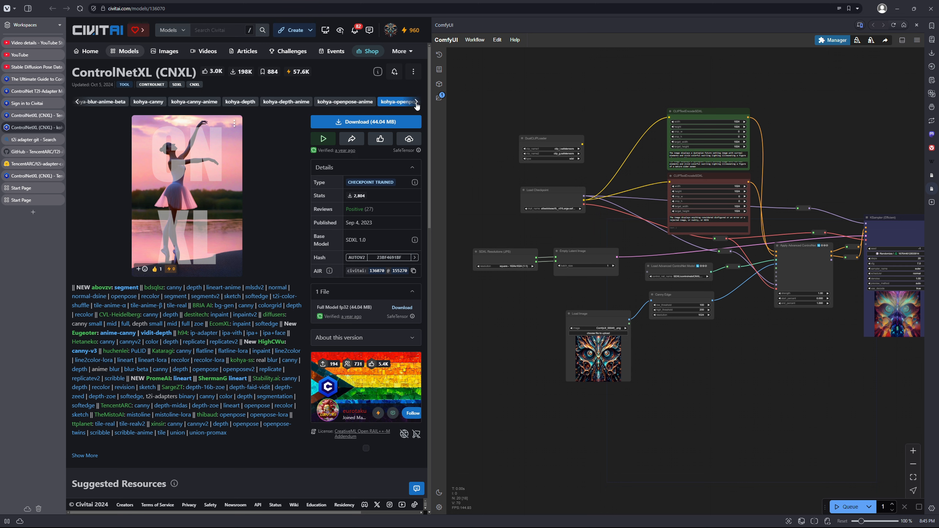
click(417, 105)
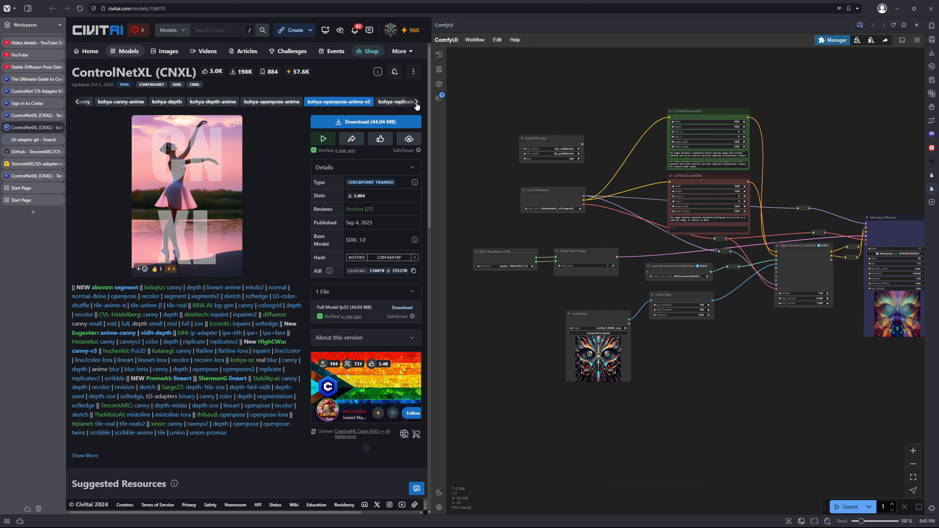
click(417, 105)
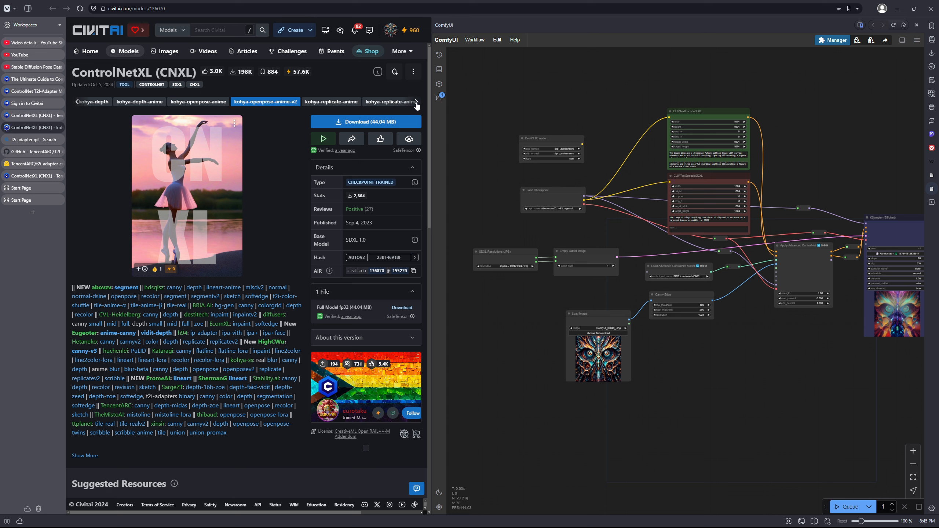
click(417, 104)
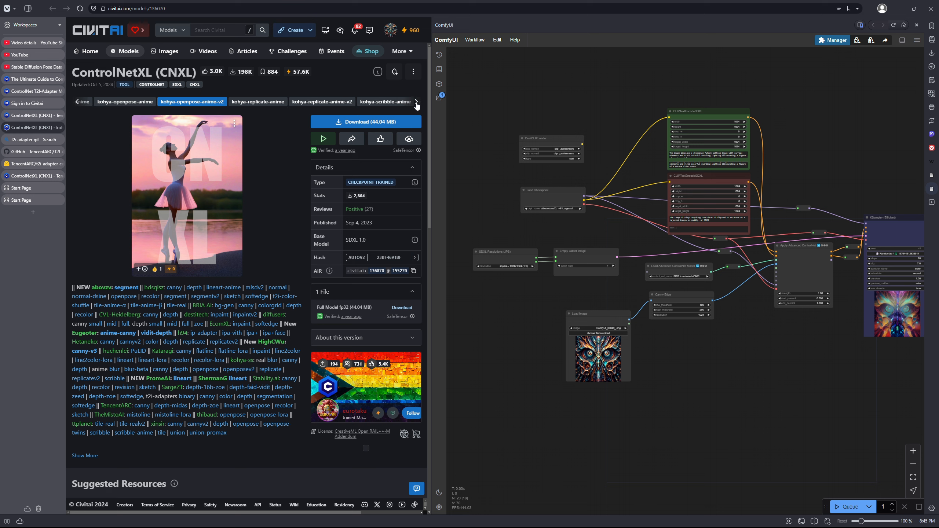
click(417, 104)
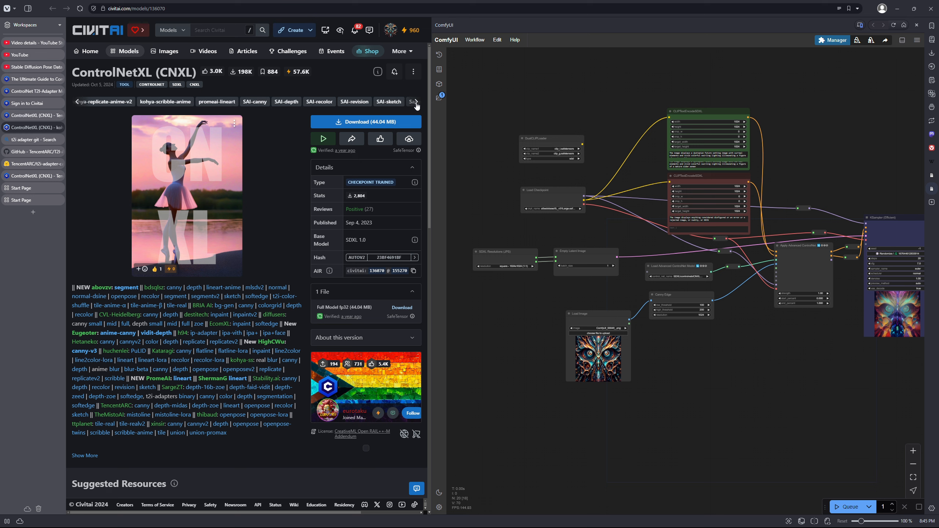
click(417, 105)
click(417, 105)
click(417, 104)
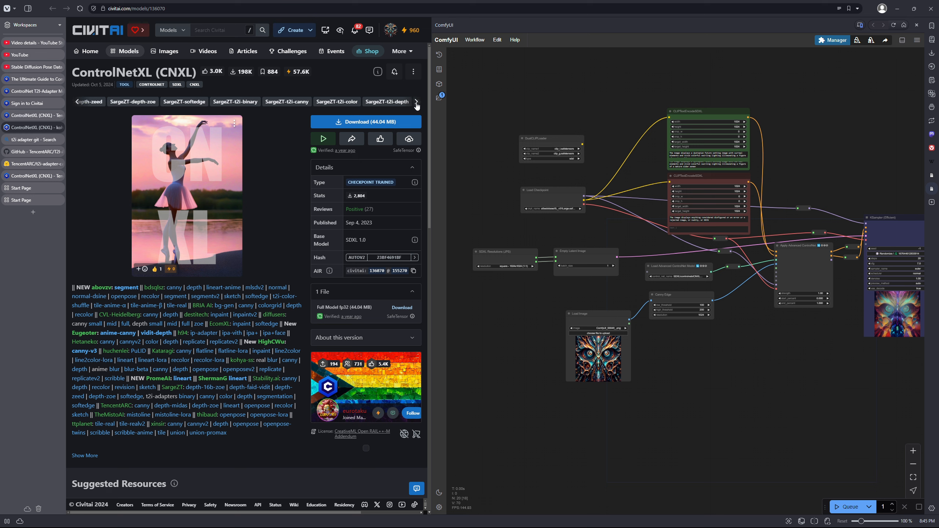
click(417, 104)
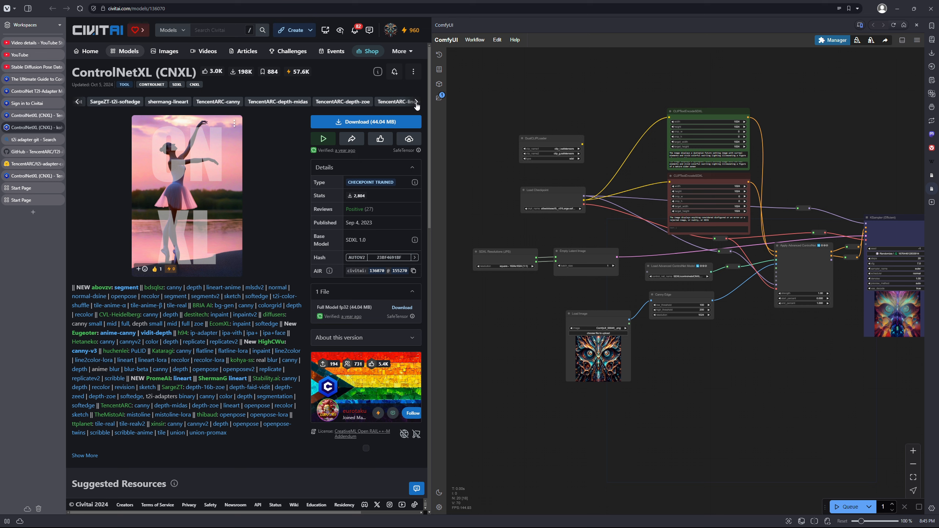
click(417, 105)
click(417, 104)
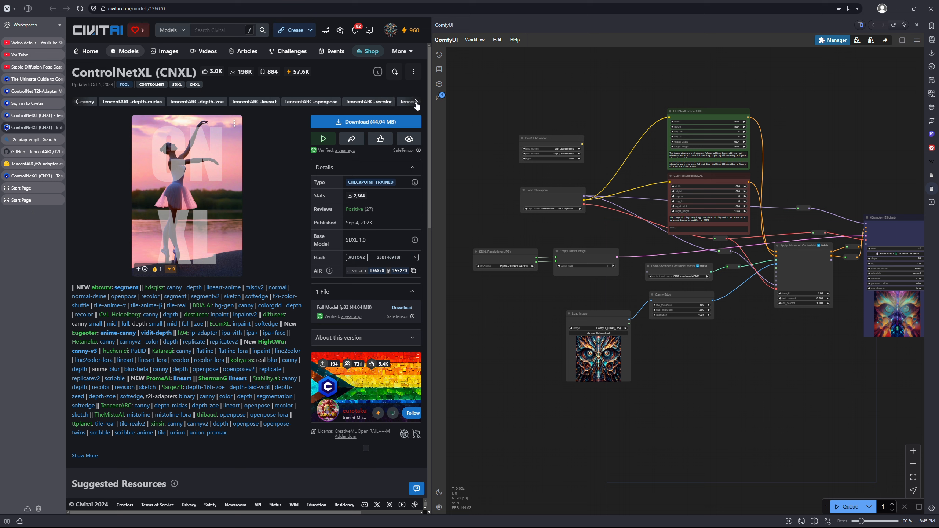
Select the TencentARC-openpose version and save its 150.74 MB safetensors model file to the Downloads folder.
click(315, 106)
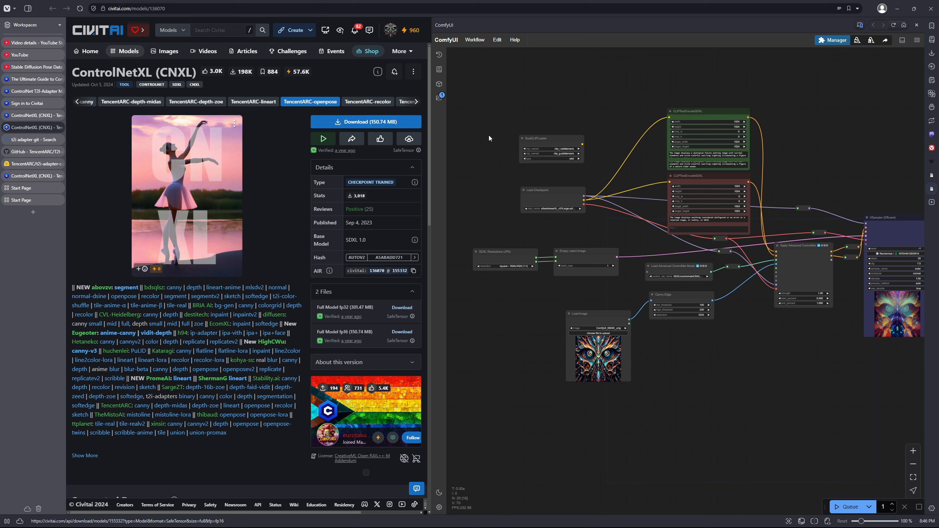
click(345, 123)
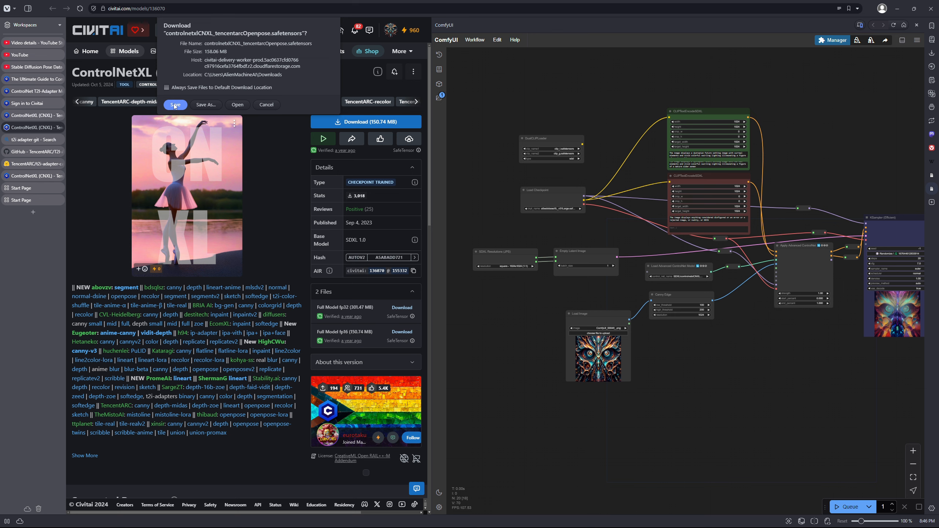
click(175, 105)
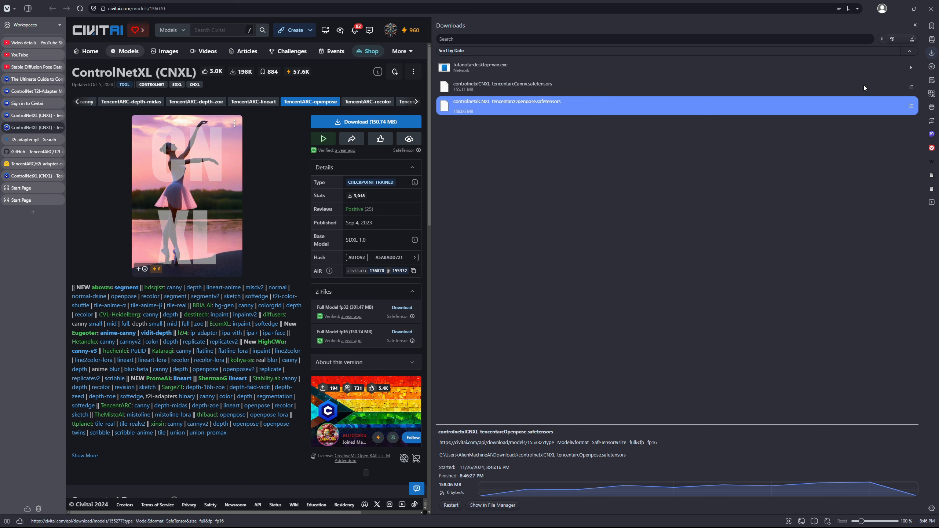
Show the downloaded controlnetxlCNXL_tencentarcOpenpose.safetensors in File Explorer and copy the file.
click(912, 106)
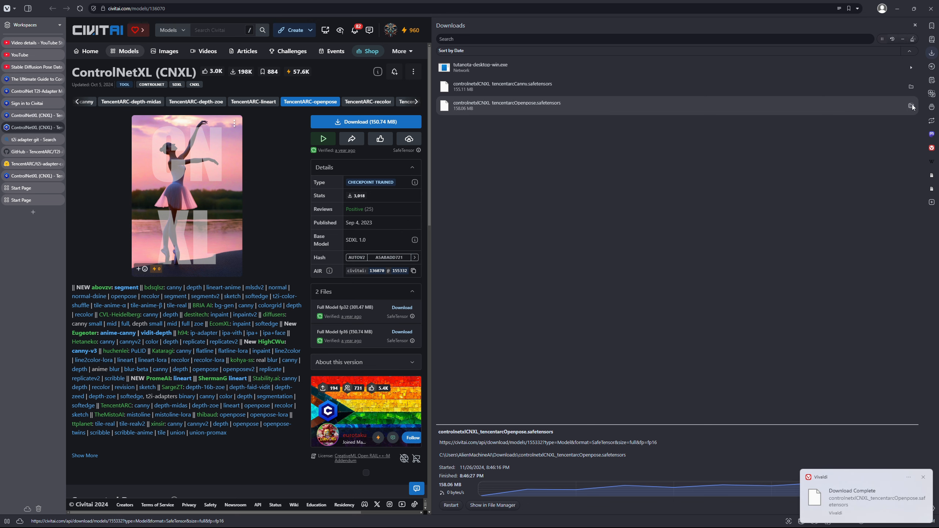
right_click(307, 339)
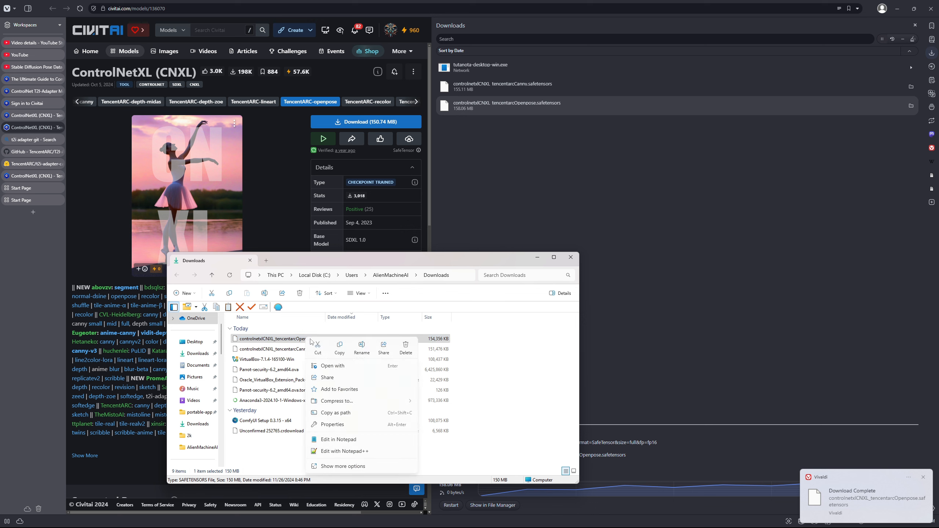
click(339, 347)
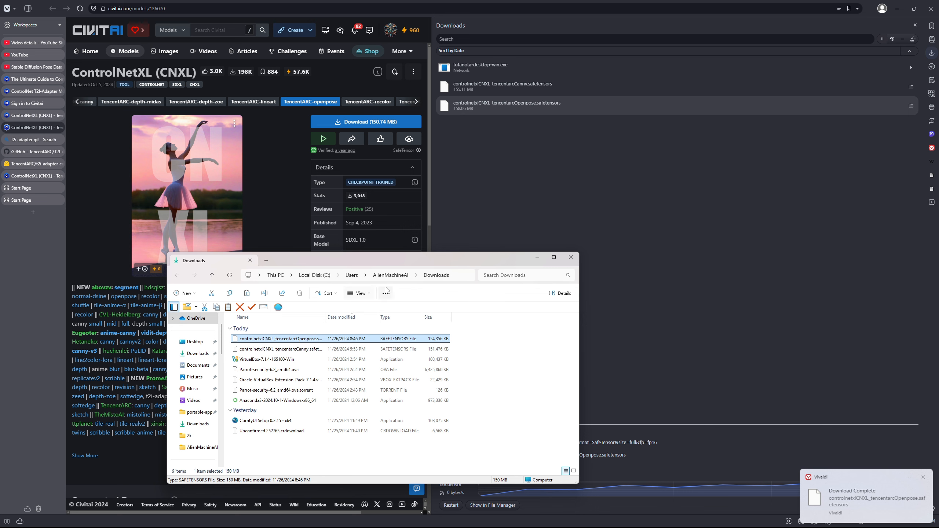
scroll(207, 369, up, 1)
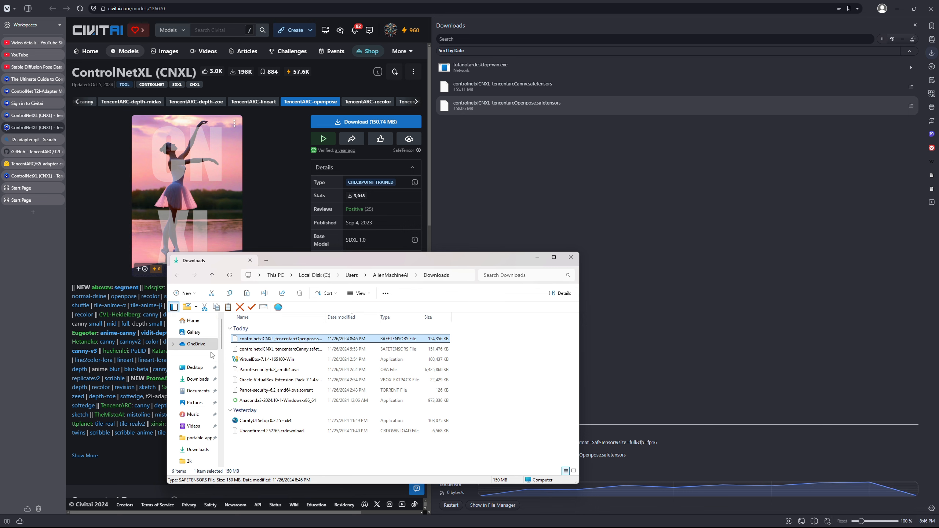
scroll(199, 370, down, 1)
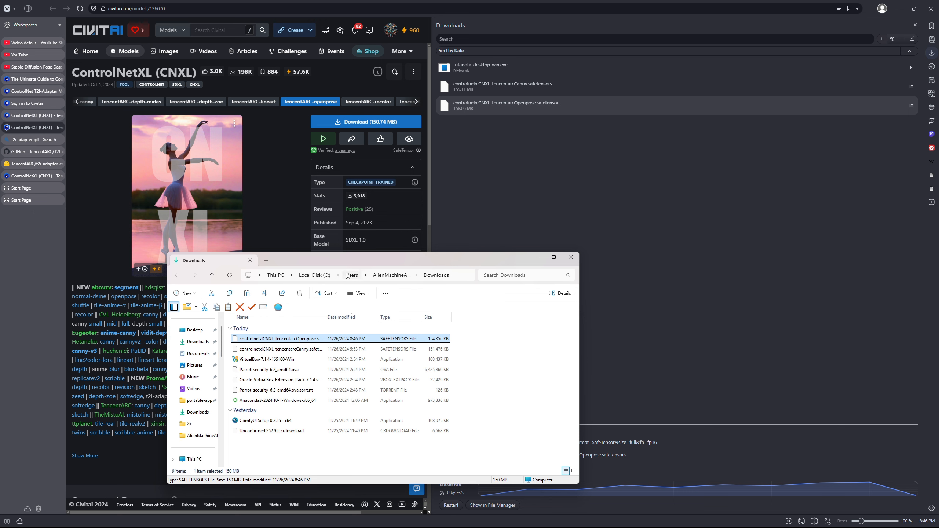
scroll(202, 385, up, 1)
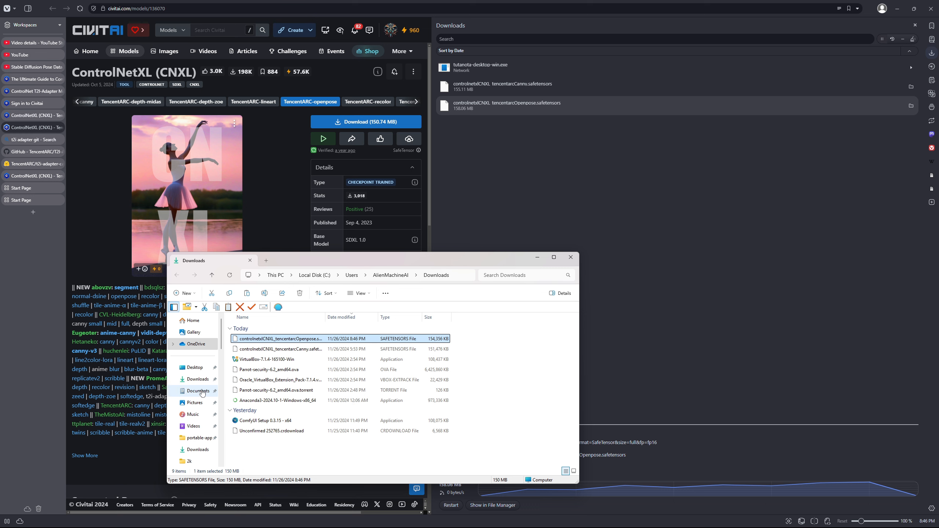
click(203, 390)
double_click(266, 337)
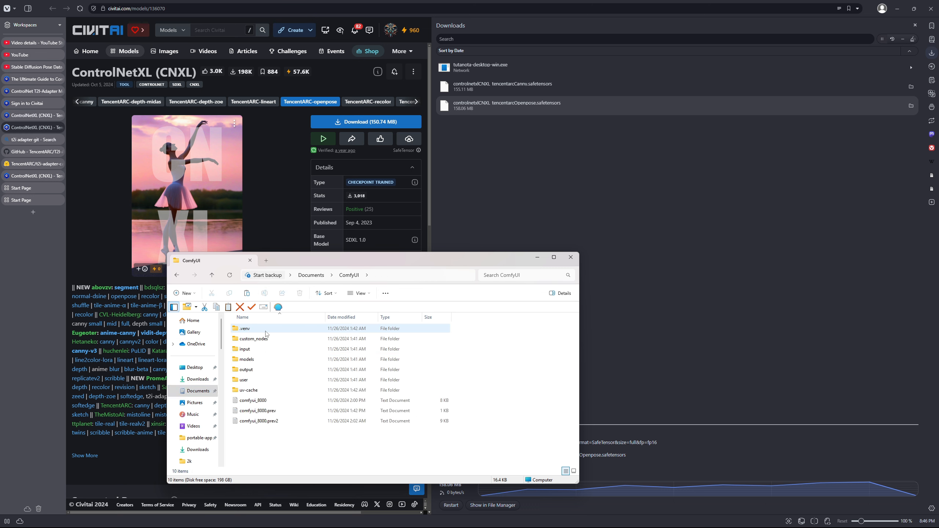
key(alt+Left)
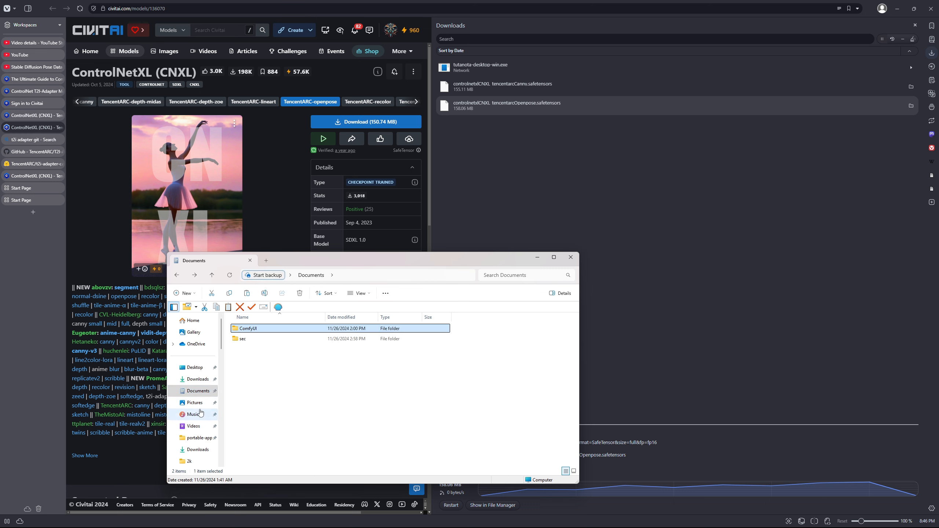
scroll(200, 413, down, 2)
click(200, 402)
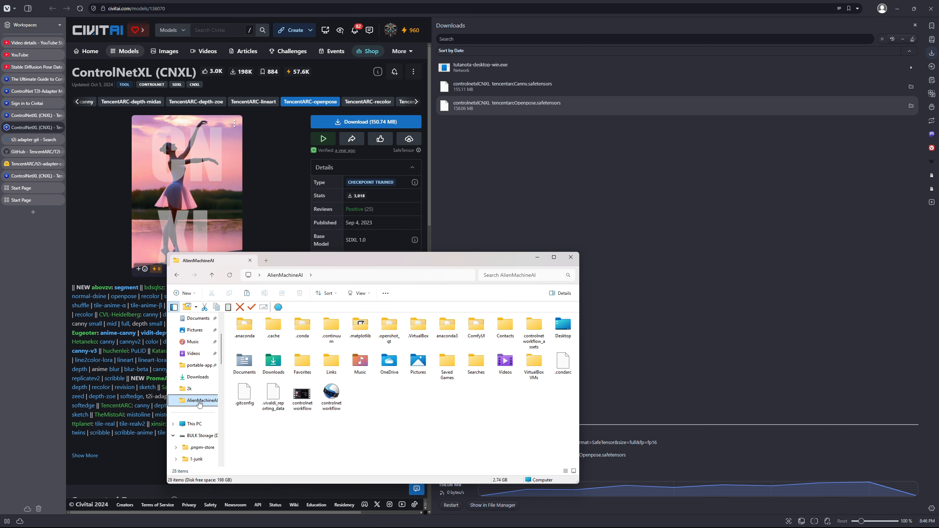
scroll(199, 404, up, 3)
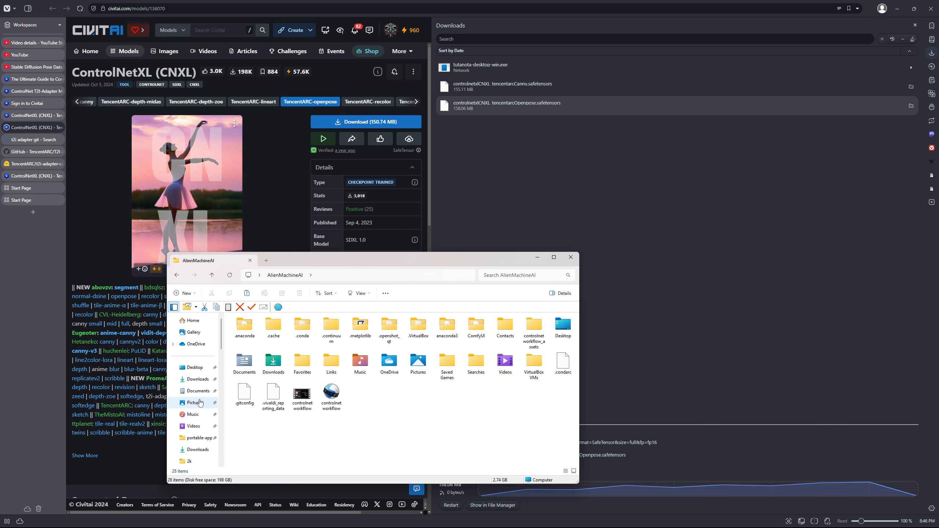
scroll(196, 407, down, 3)
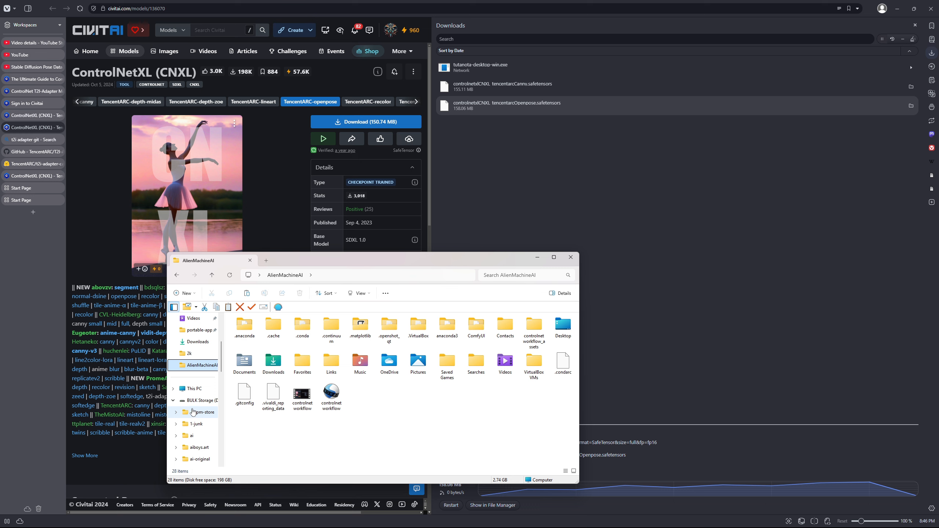
Browse on Local Disk (A:) to comfy\comfy-main\ComfyUI\models\controlnet and open its SDXL folder.
click(194, 388)
click(257, 336)
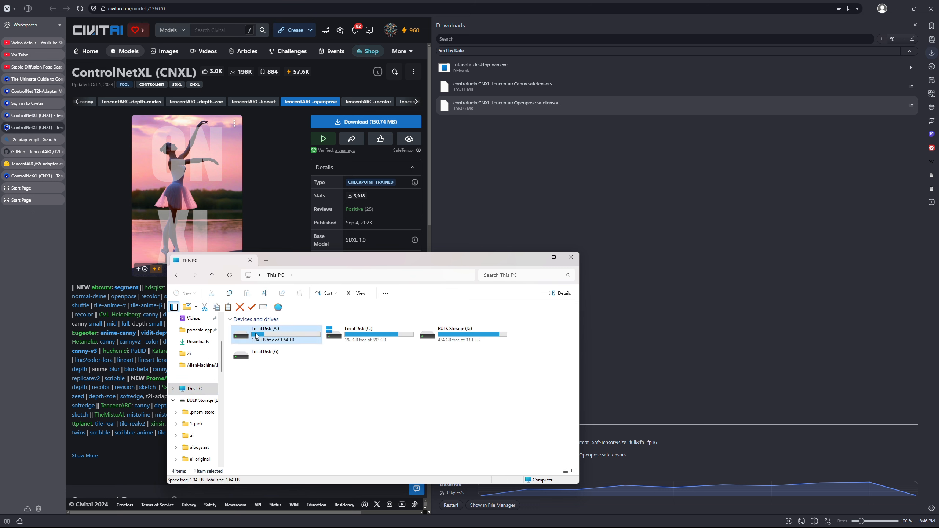
double_click(257, 336)
click(251, 340)
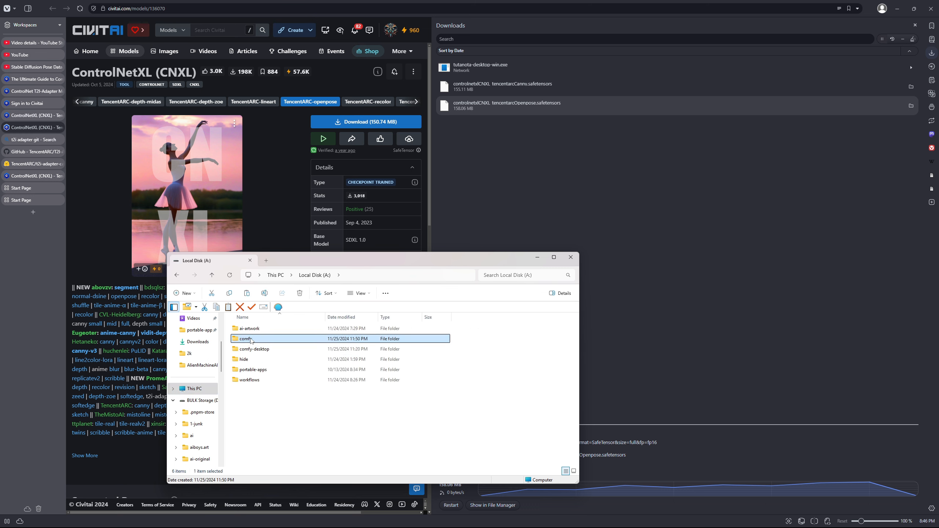
double_click(251, 340)
double_click(252, 330)
click(253, 331)
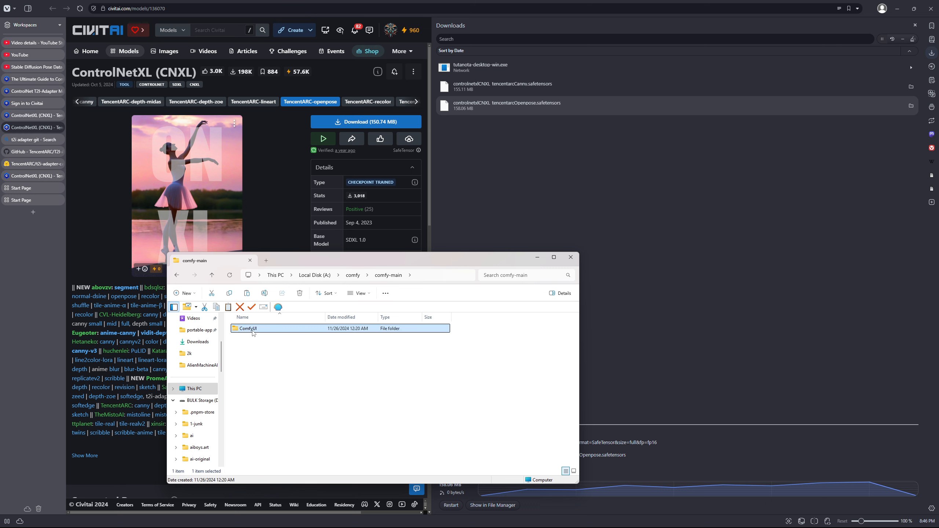
double_click(253, 332)
scroll(247, 354, down, 1)
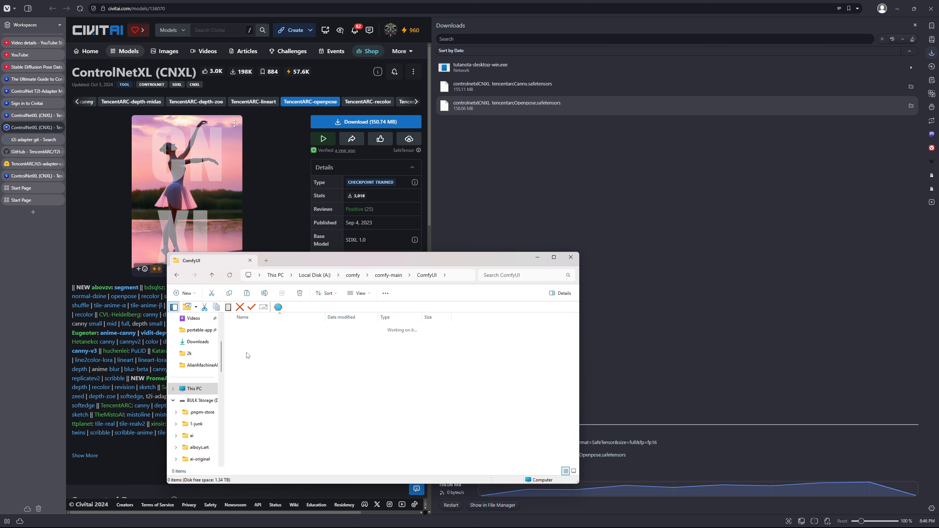
double_click(253, 369)
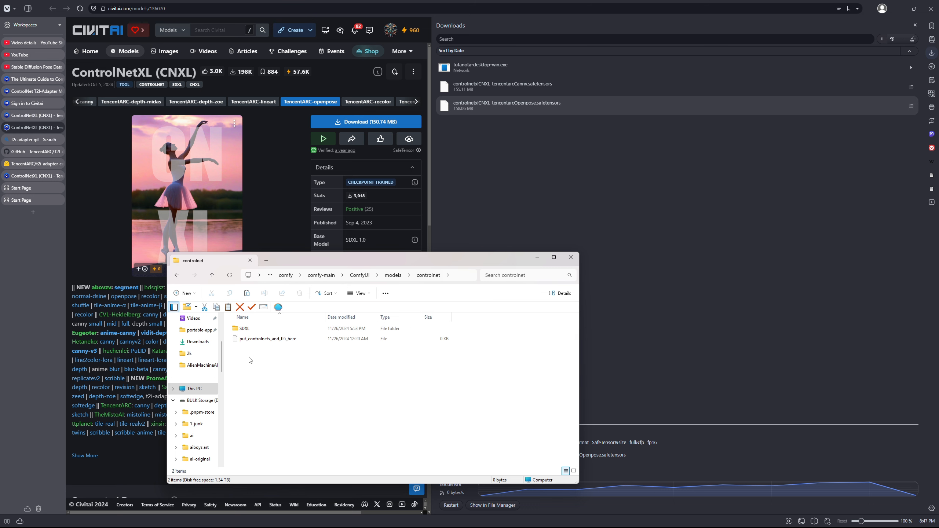
double_click(245, 328)
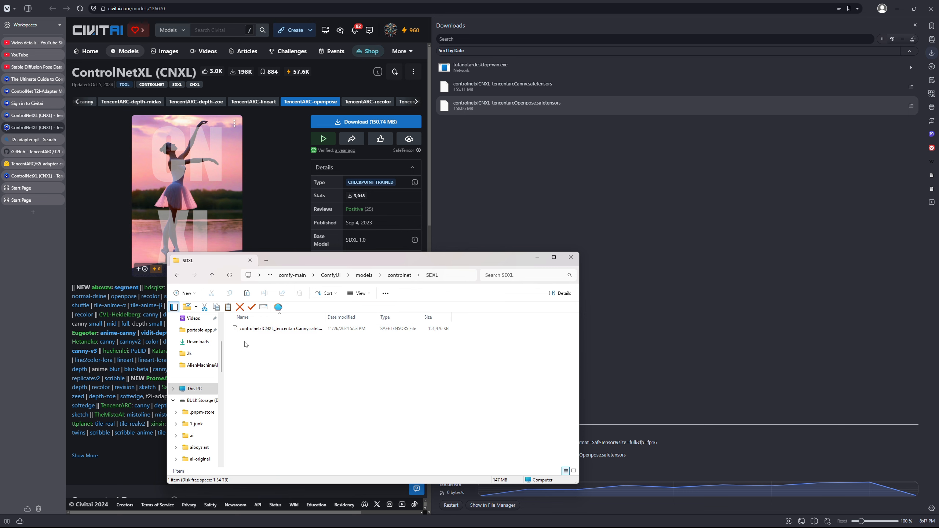
Create a new folder inside the SDXL folder, keeping the default name.
right_click(245, 346)
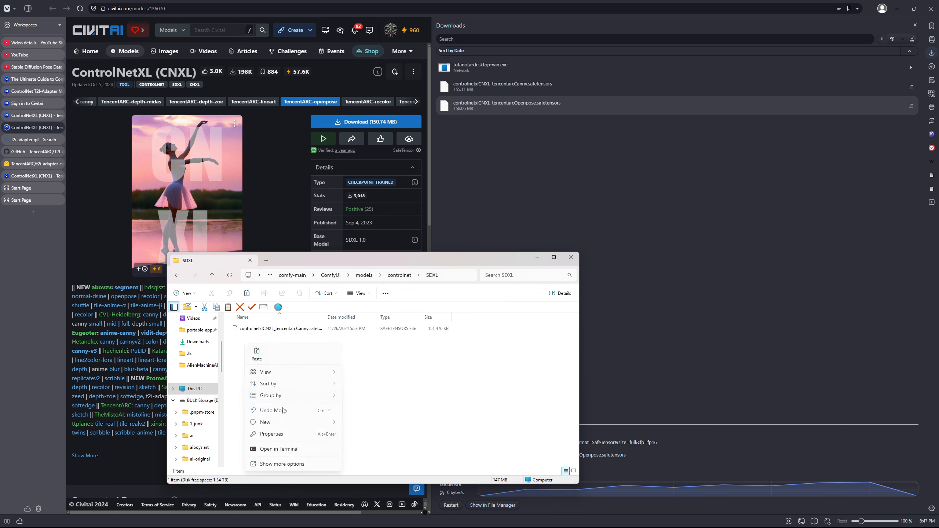
mouse_move(289, 426)
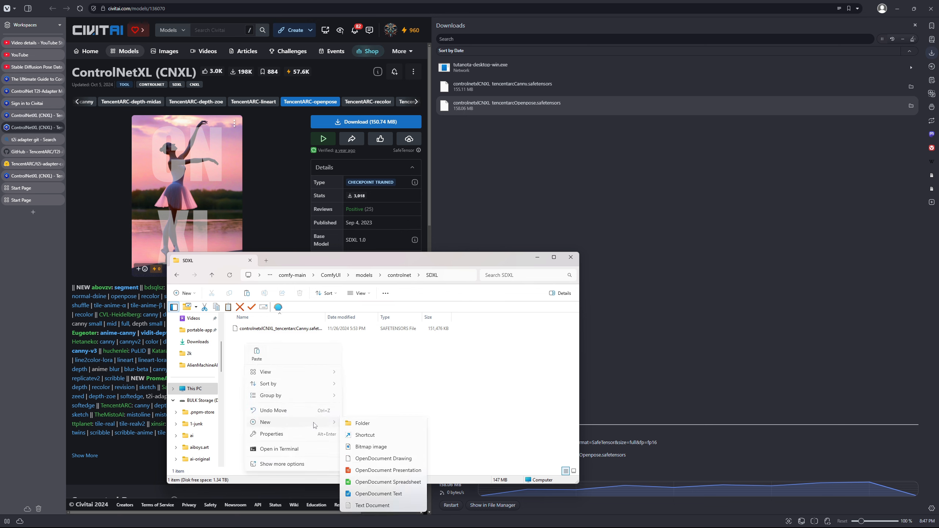
click(355, 426)
click(287, 357)
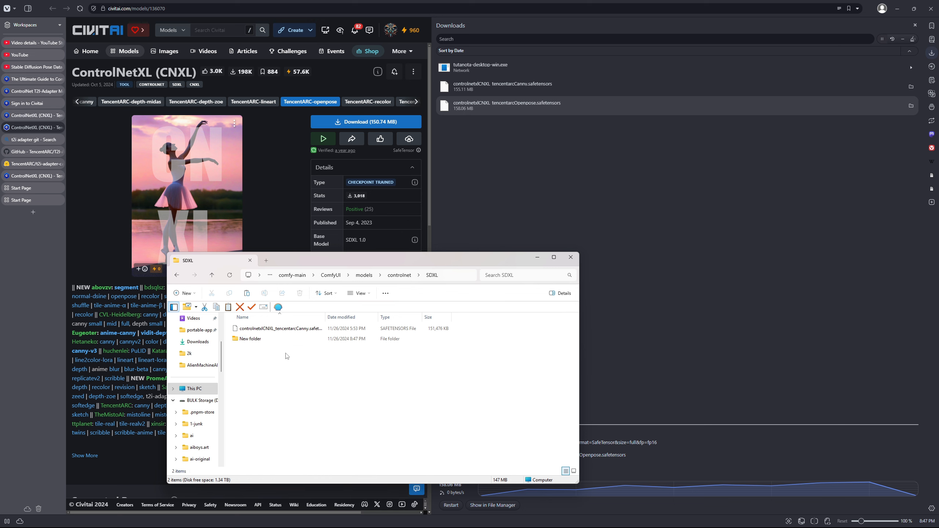
Paste the copied controlnetxlCNXL_tencentarcOpenpose.safetensors into the SDXL folder and widen the Name column to show full file names.
right_click(287, 356)
click(287, 369)
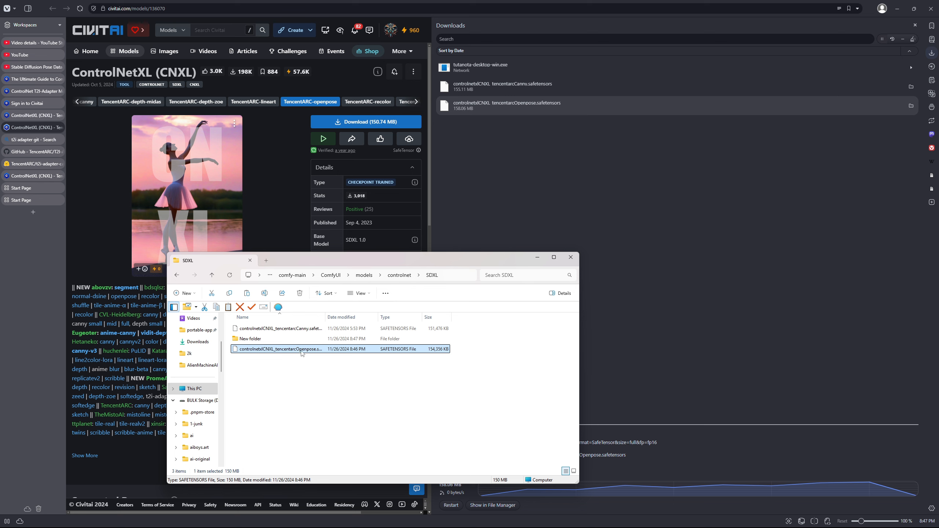
drag(326, 317, 350, 330)
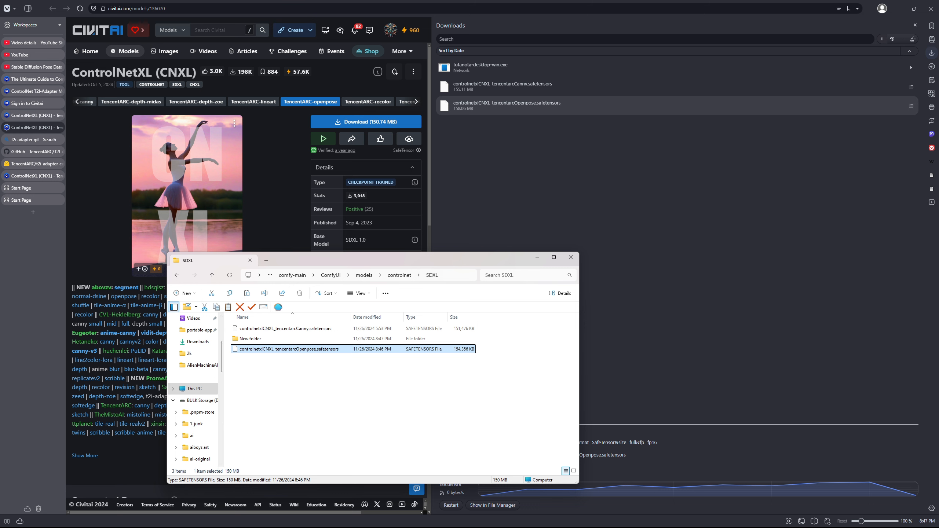
Switch back to the Vivaldi browser, show ComfyUI beside the Civitai page and widen it to over half the window.
click(516, 526)
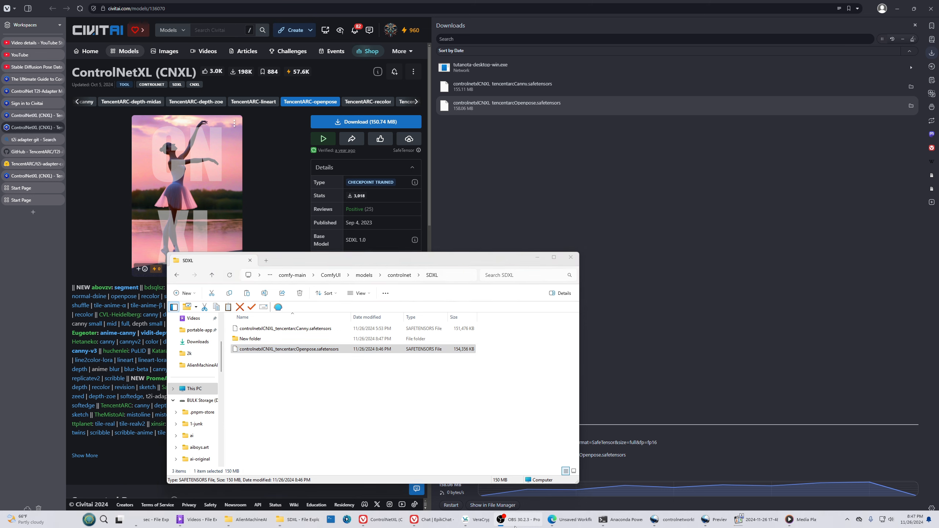
click(388, 523)
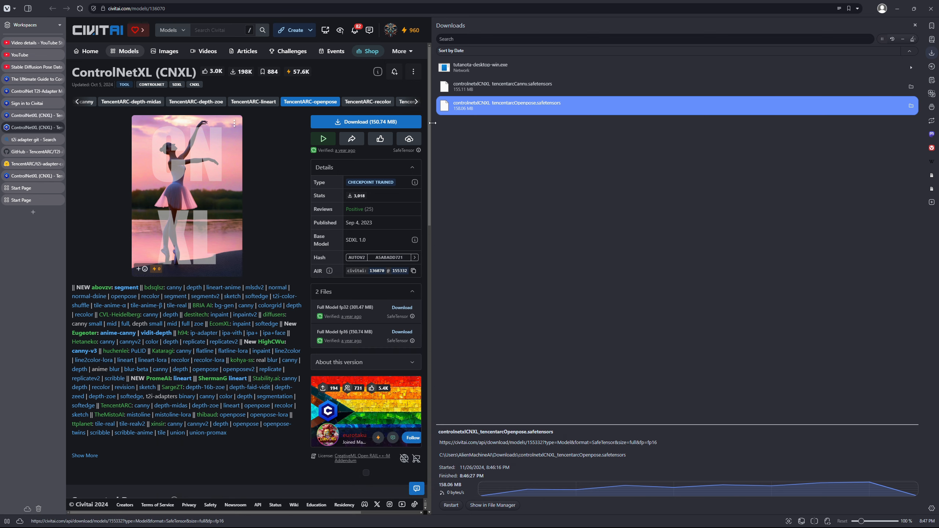
drag(433, 123, 613, 122)
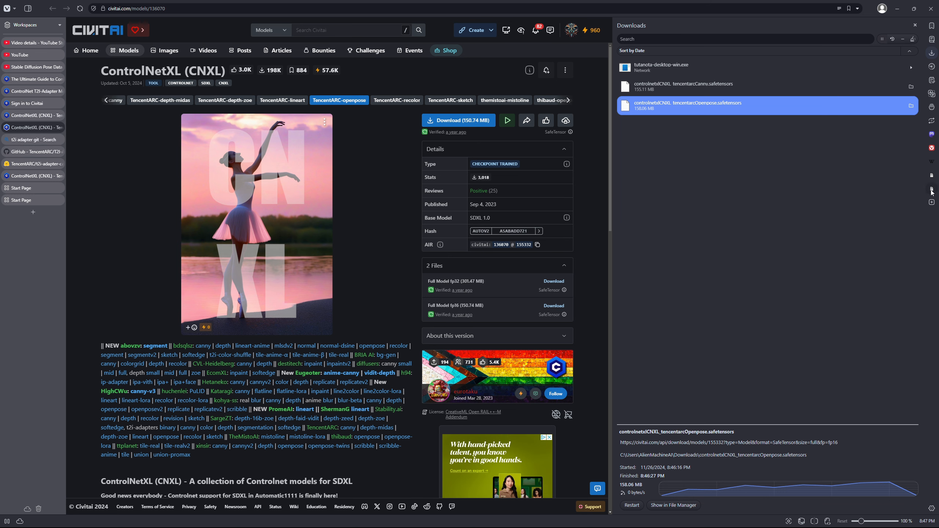
click(932, 189)
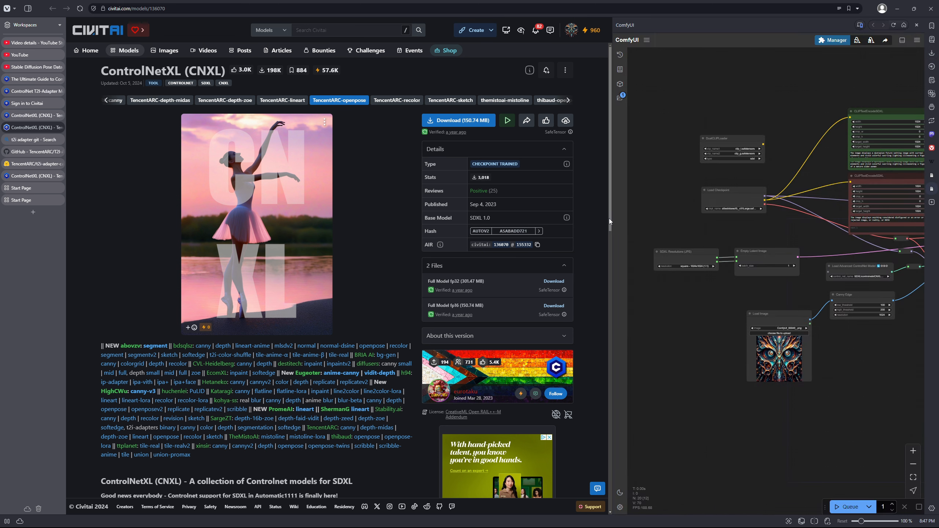
drag(609, 221, 357, 222)
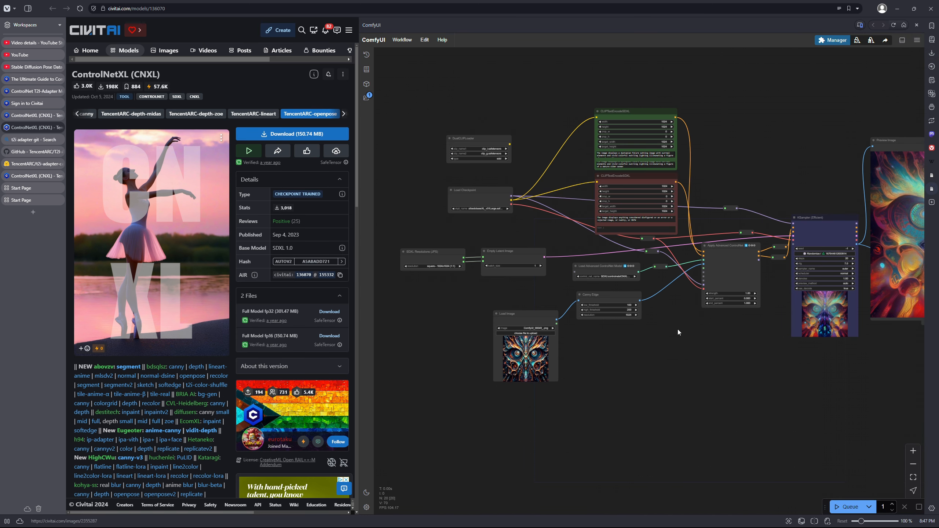
Examine the existing ControlNet workflow from the Canny Edge and ControlNet nodes to the KSampler and Preview Image.
drag(679, 331, 613, 336)
drag(803, 370, 730, 378)
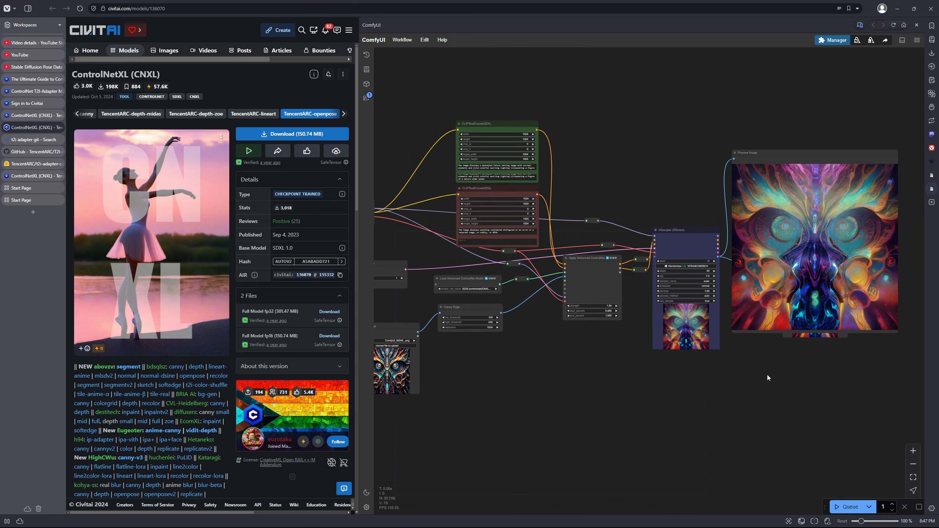
scroll(767, 375, up, 4)
drag(473, 405, 857, 368)
scroll(856, 368, up, 1)
drag(632, 367, 413, 389)
drag(705, 384, 545, 412)
scroll(577, 412, down, 2)
scroll(607, 412, up, 1)
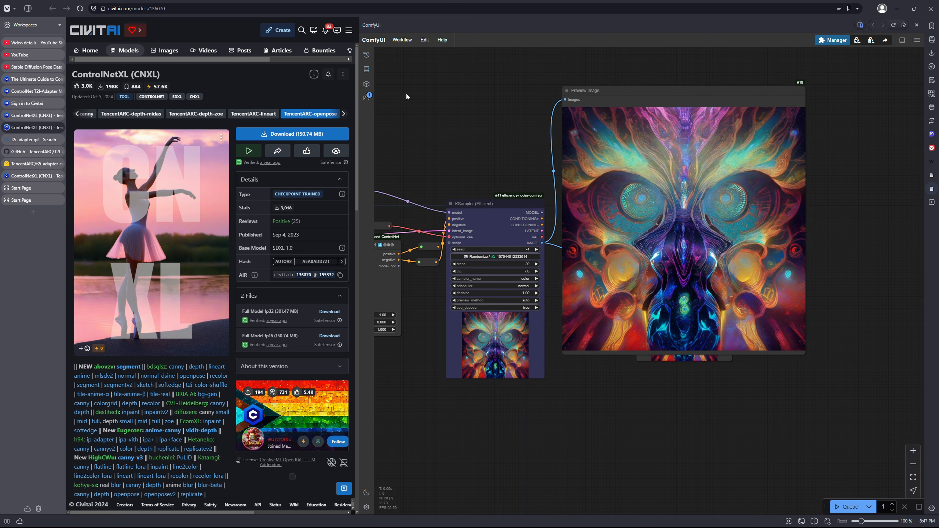
Start a new blank workflow and add an Apply Advanced ControlNet node.
click(406, 43)
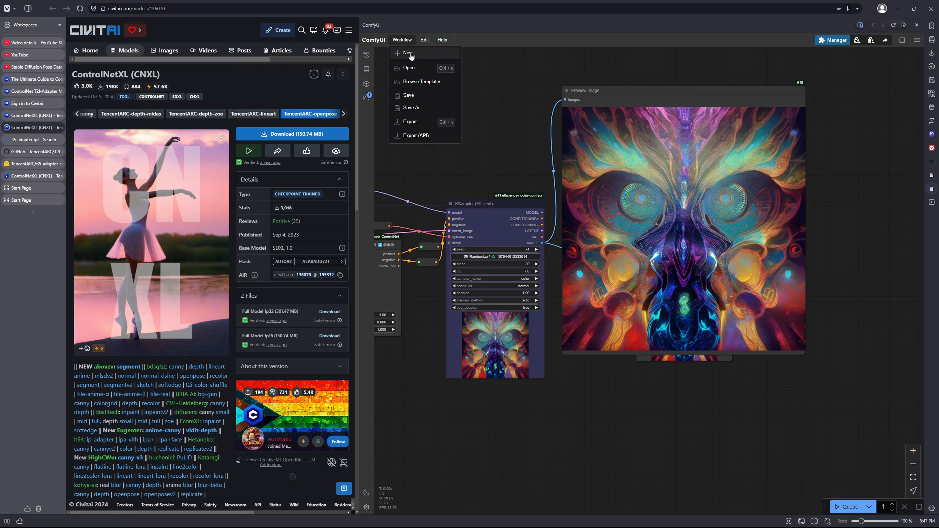
click(411, 53)
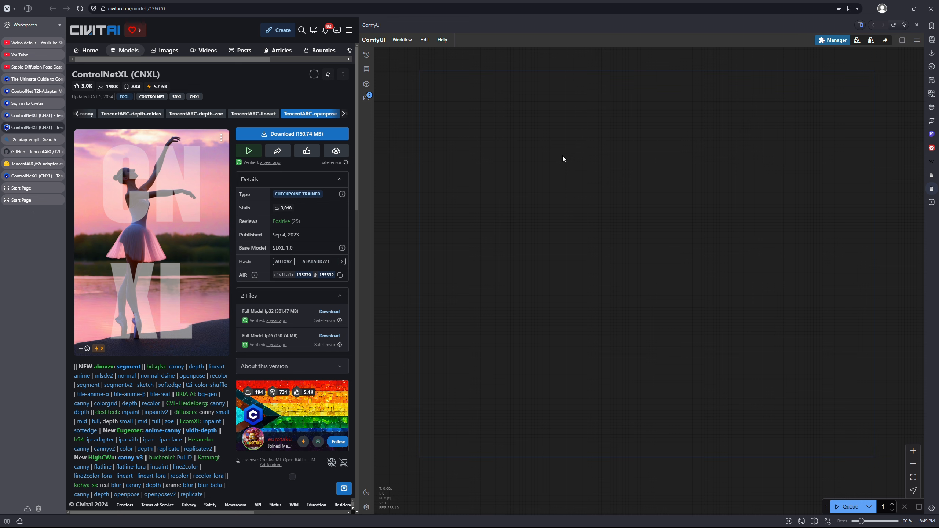
double_click(581, 173)
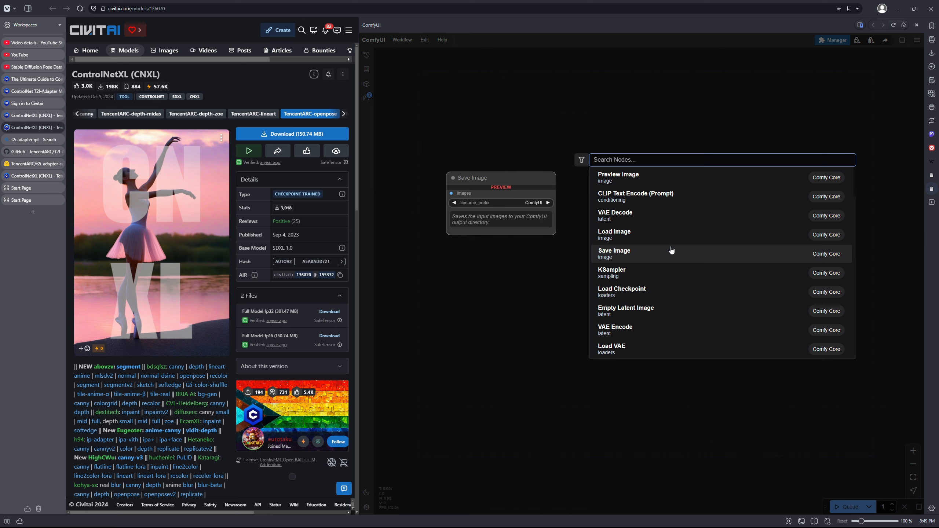
text(appl)
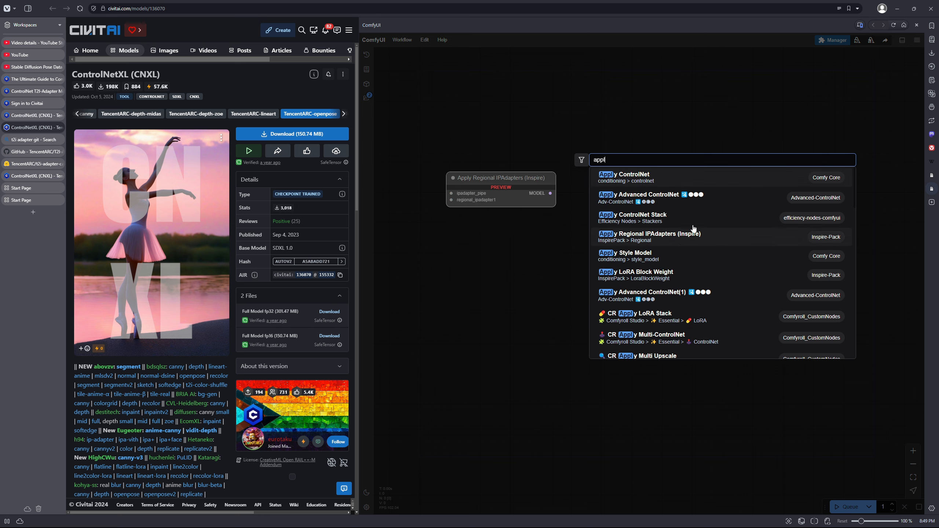
click(681, 198)
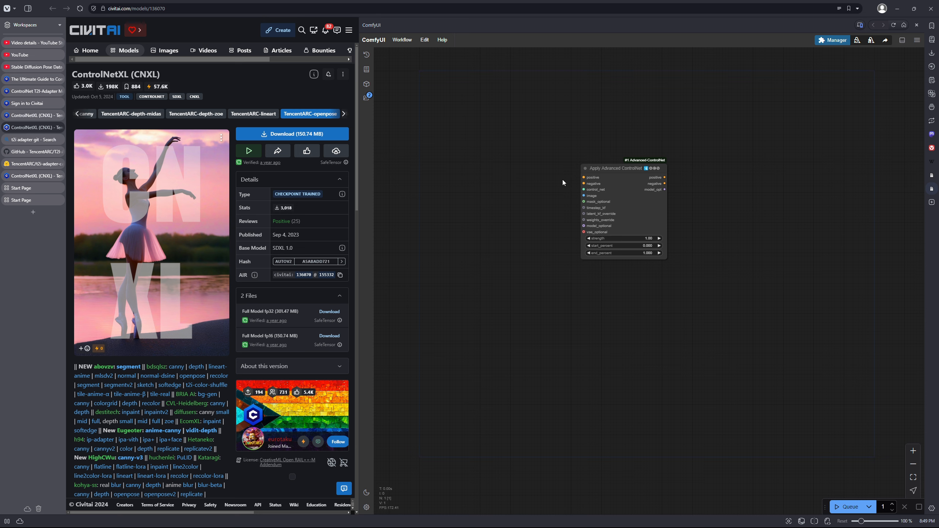
Add a Load Advanced ControlNet Model node beside Apply Advanced ControlNet and connect its CONTROL_NET output to the control_net input.
scroll(591, 172, up, 10)
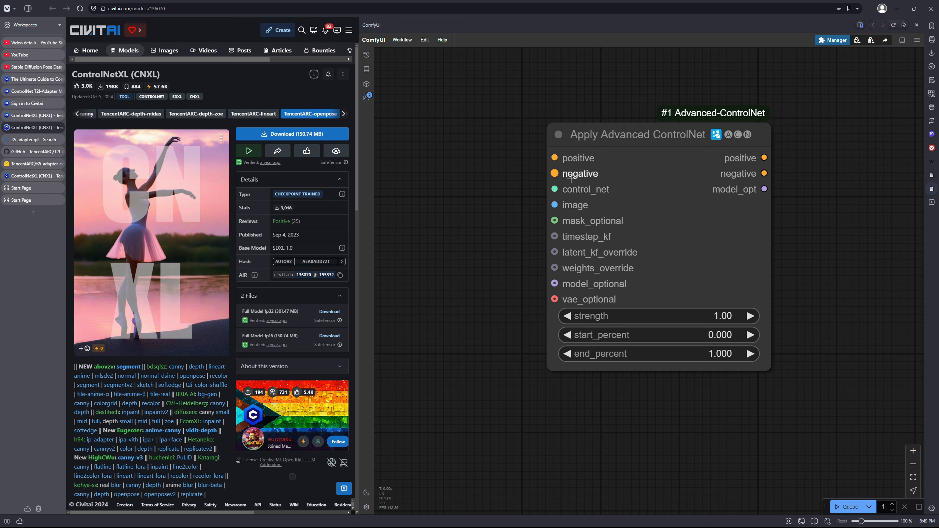
drag(532, 193, 635, 184)
double_click(504, 199)
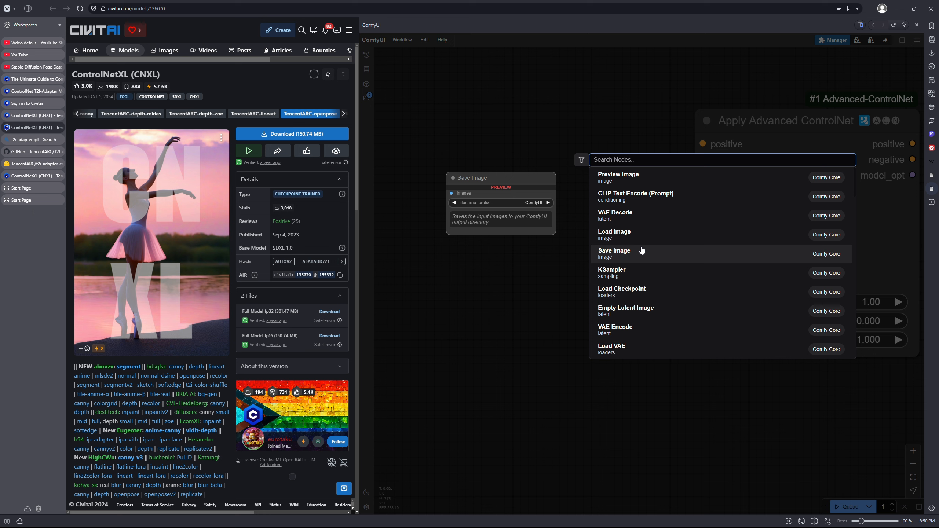
text(load)
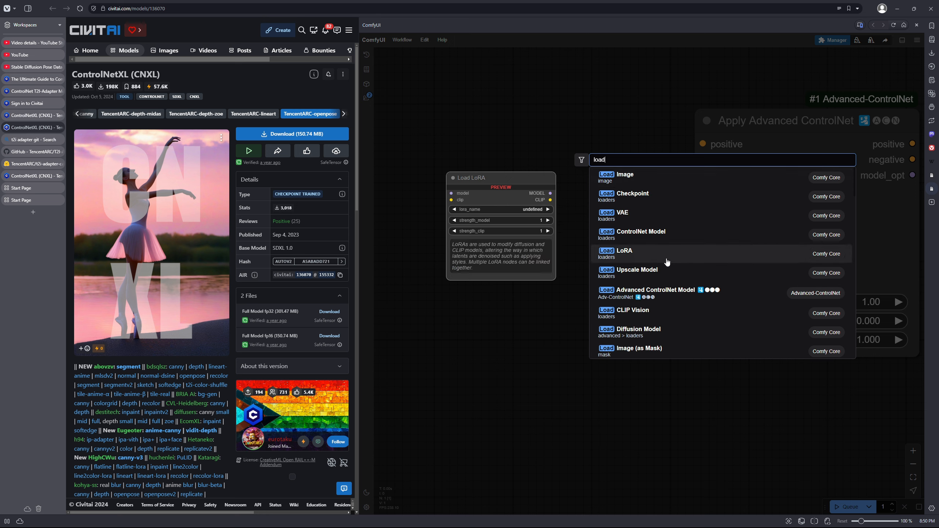
click(664, 290)
drag(663, 192, 520, 211)
scroll(537, 272, down, 3)
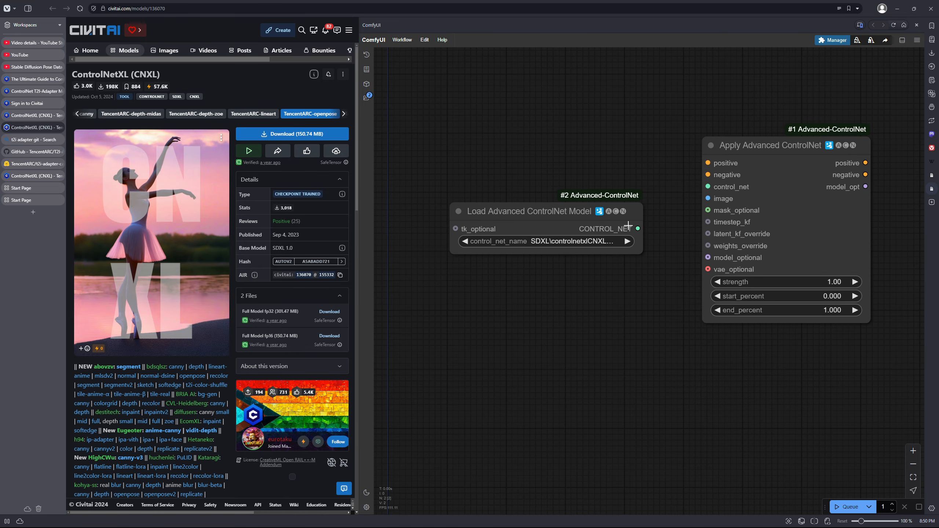
drag(638, 228, 709, 186)
Check the loader's control_net_name choices, reload ComfyUI to refresh the model list and check the choices again.
click(595, 243)
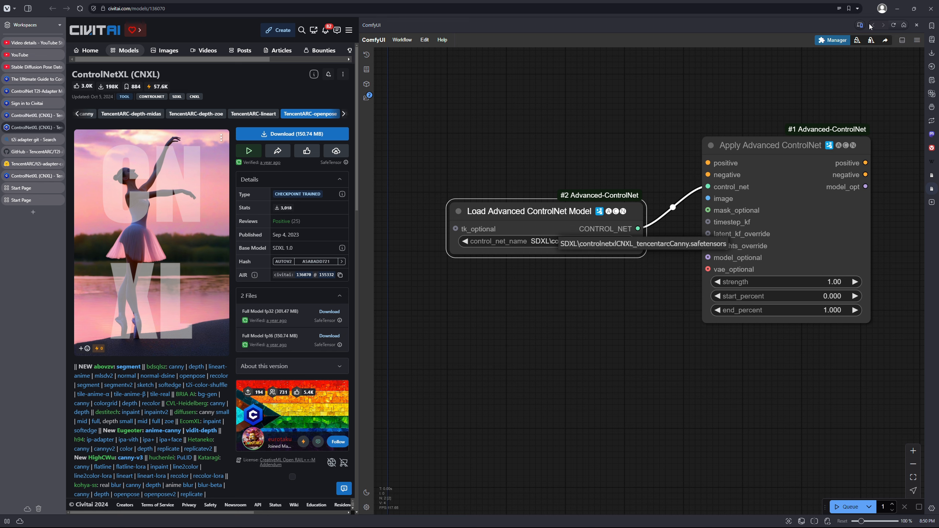
click(894, 25)
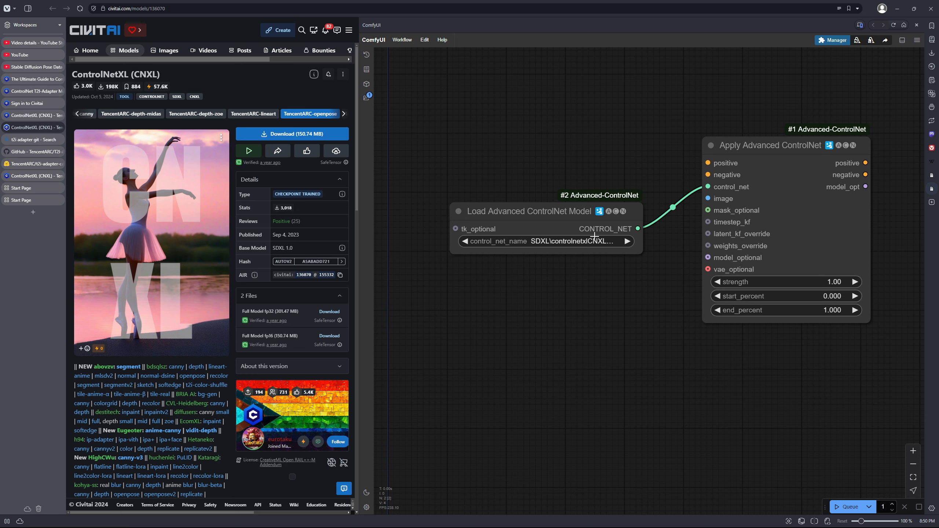
click(596, 244)
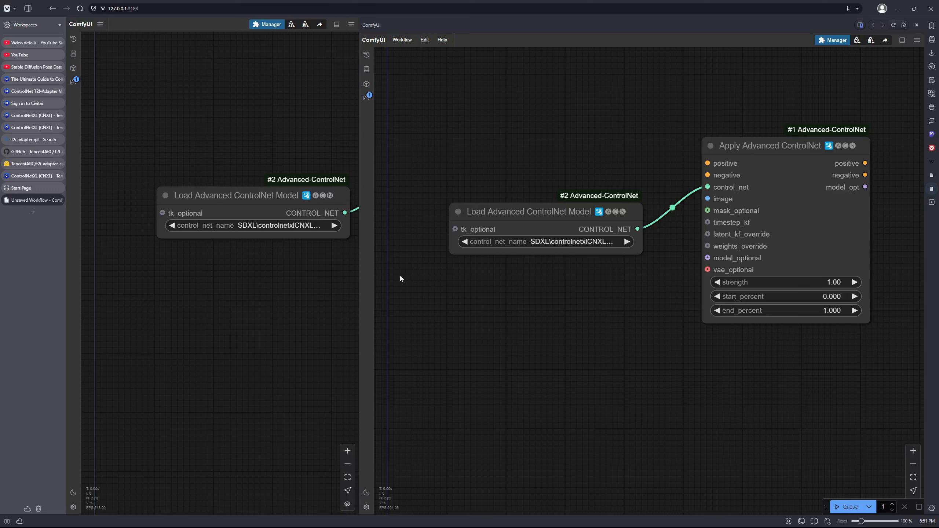
Check the SDXL folder for the Openpose file, then set the loader's control_net_name to SDXL\controlnetxlCNXL_tencentarcOpenpose.safetensors.
mouse_move(281, 524)
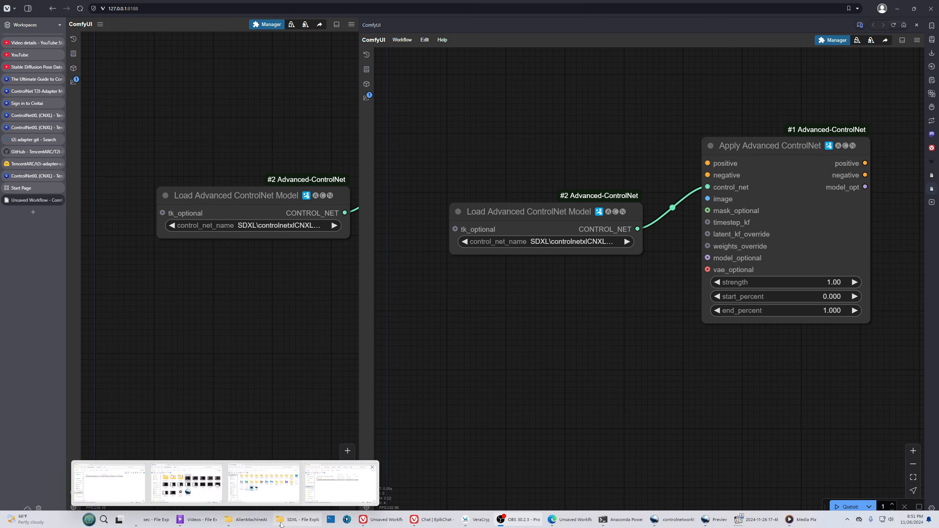
click(280, 518)
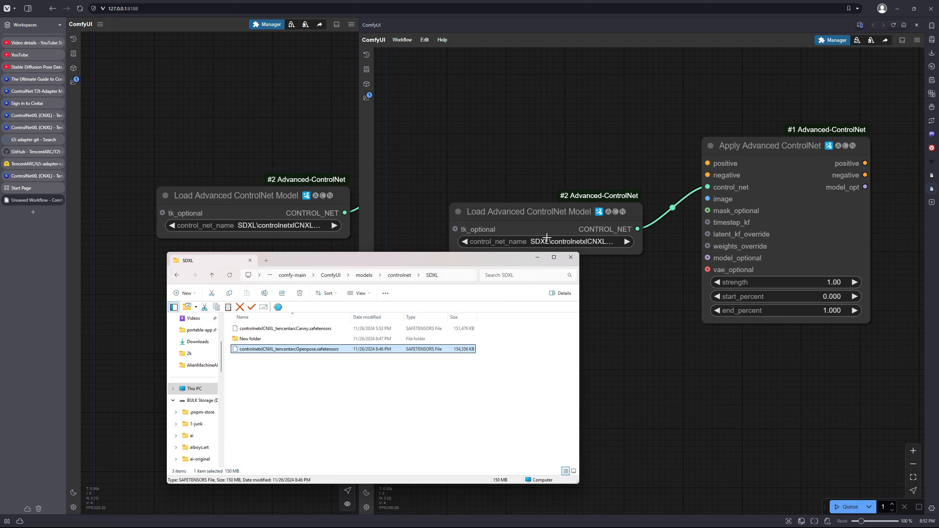
click(535, 258)
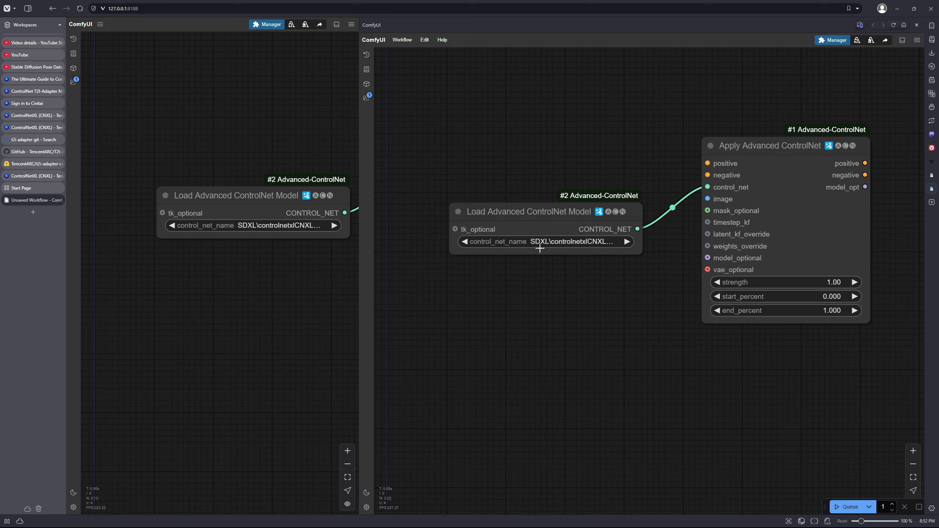
click(546, 242)
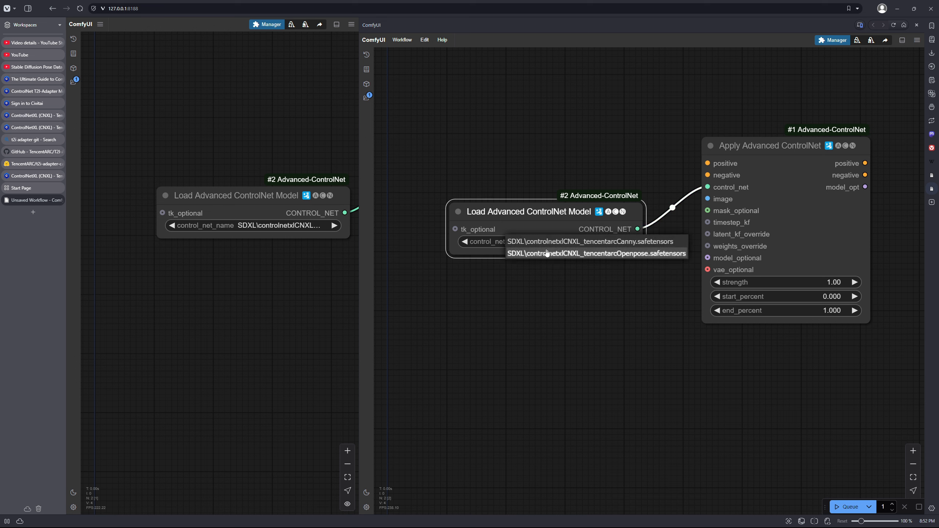
click(547, 254)
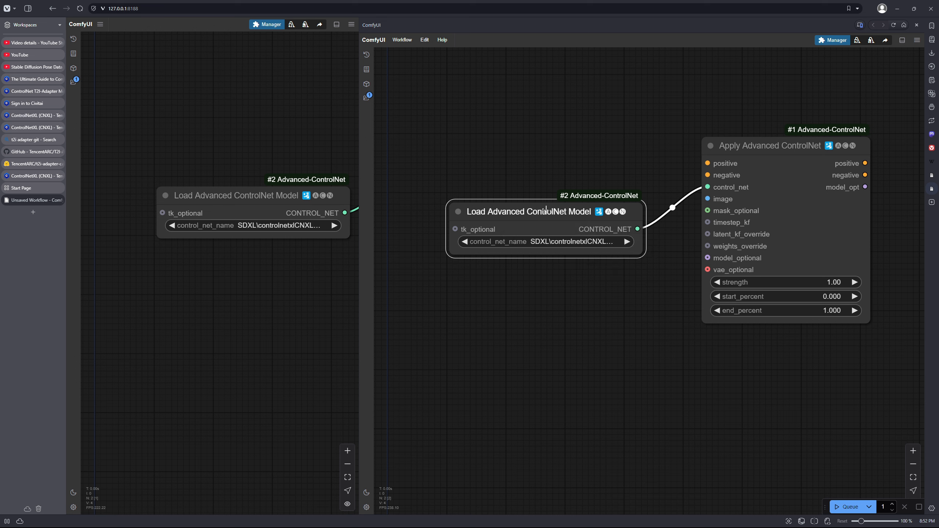
Move the Load Advanced ControlNet Model node up so it lines up with Apply Advanced ControlNet's control_net input.
scroll(546, 223, down, 3)
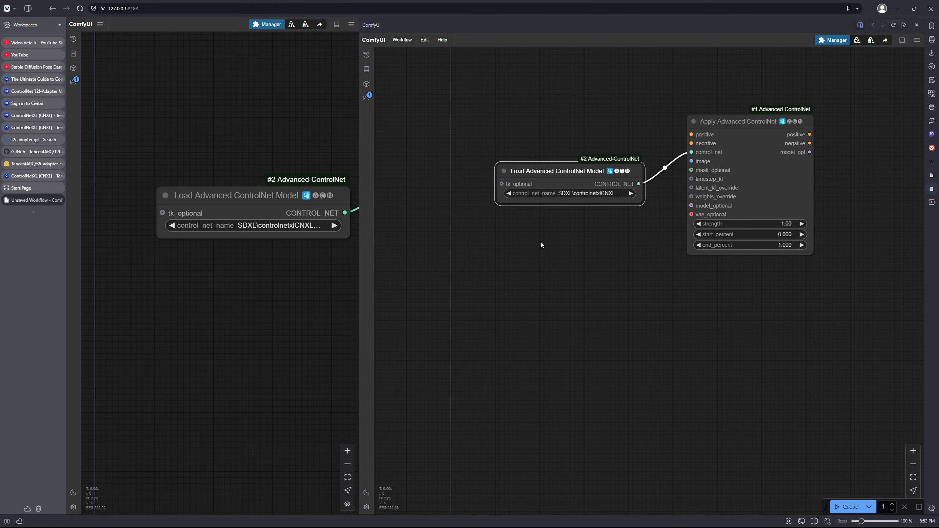
drag(556, 184, 549, 153)
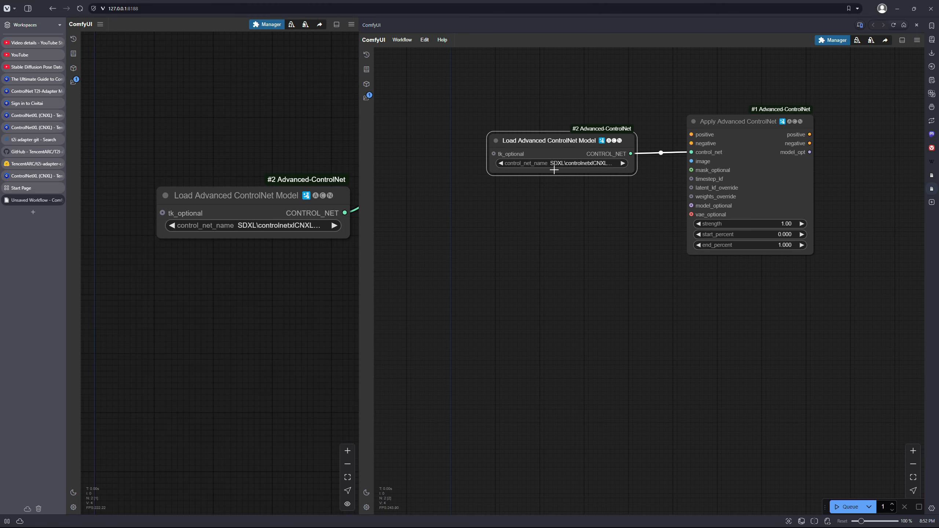
click(562, 212)
scroll(575, 208, down, 2)
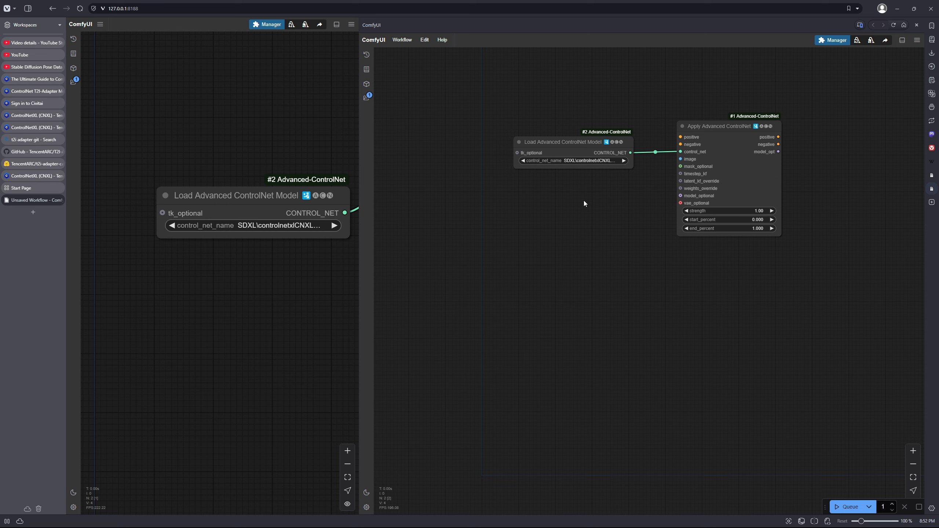
Add a Load Image node and place it below and to the left of the Load Advanced ControlNet Model node.
double_click(550, 233)
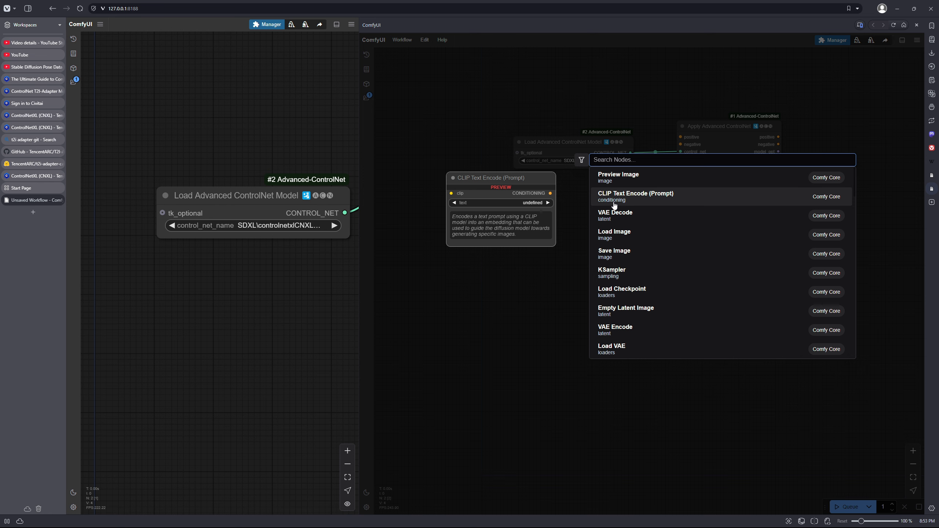
click(507, 266)
double_click(469, 246)
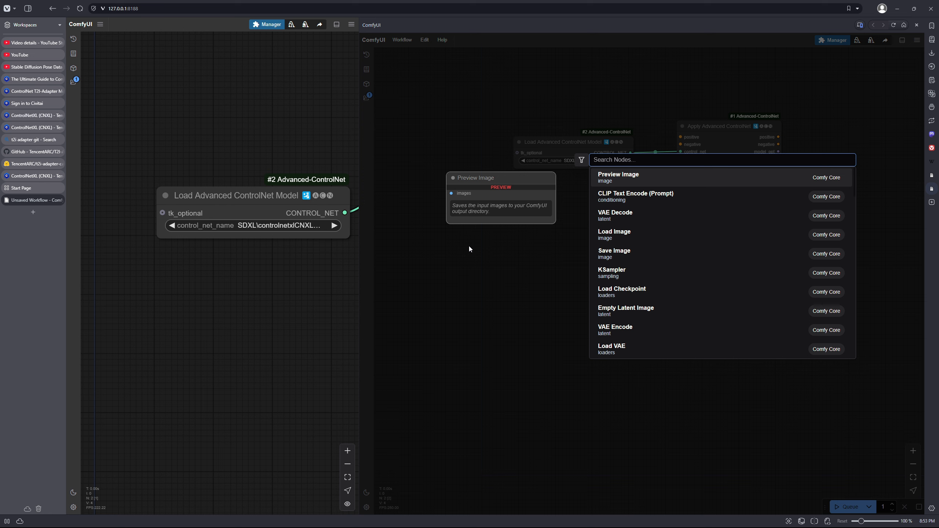
text(lo)
click(609, 177)
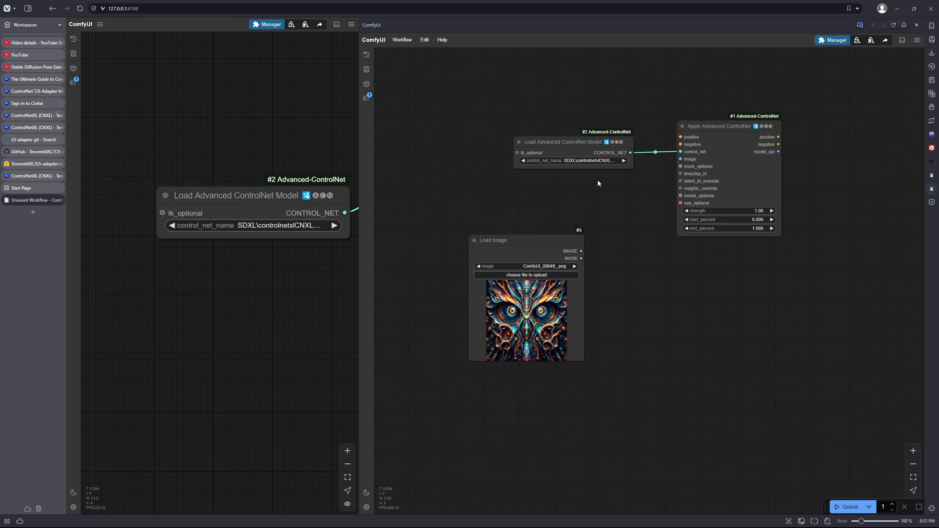
drag(526, 241, 483, 250)
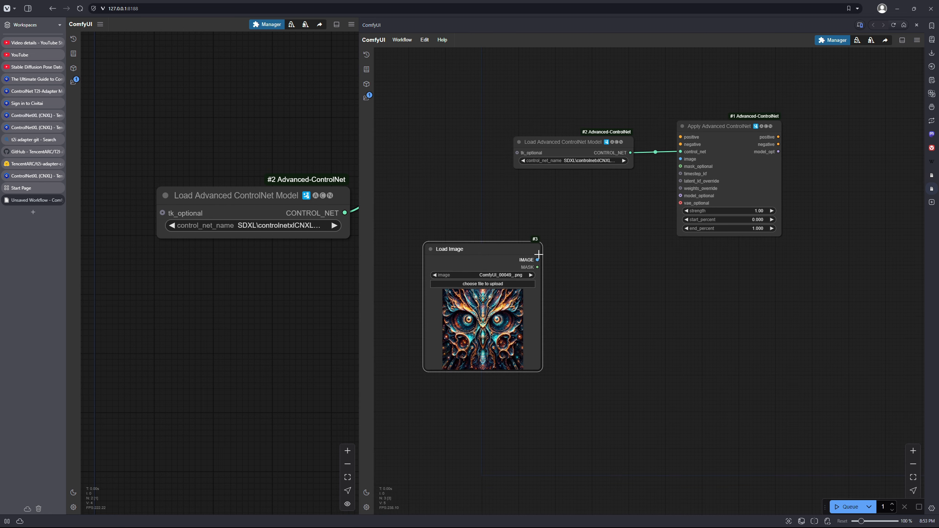
Add a DWPose Estimator node, move Apply Advanced ControlNet farther right, and connect Load Image's IMAGE output to the estimator's image input.
double_click(574, 230)
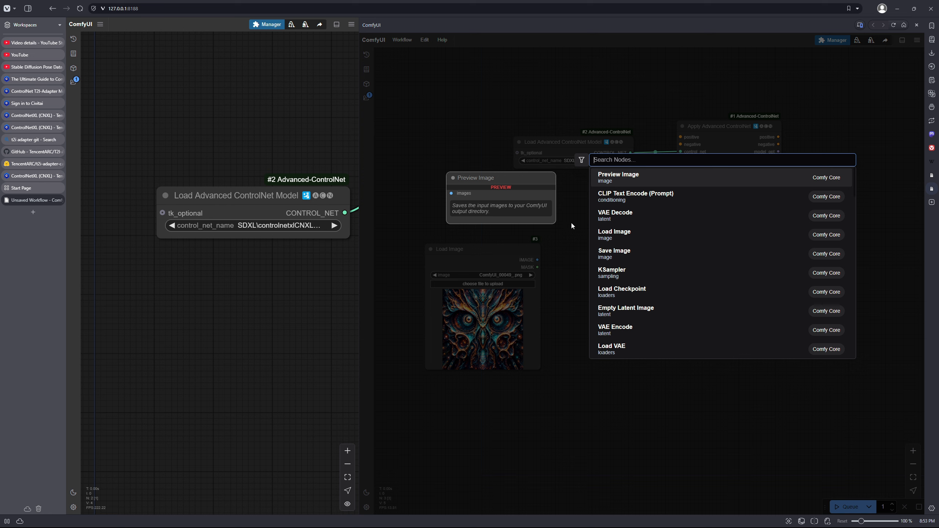
text(dw)
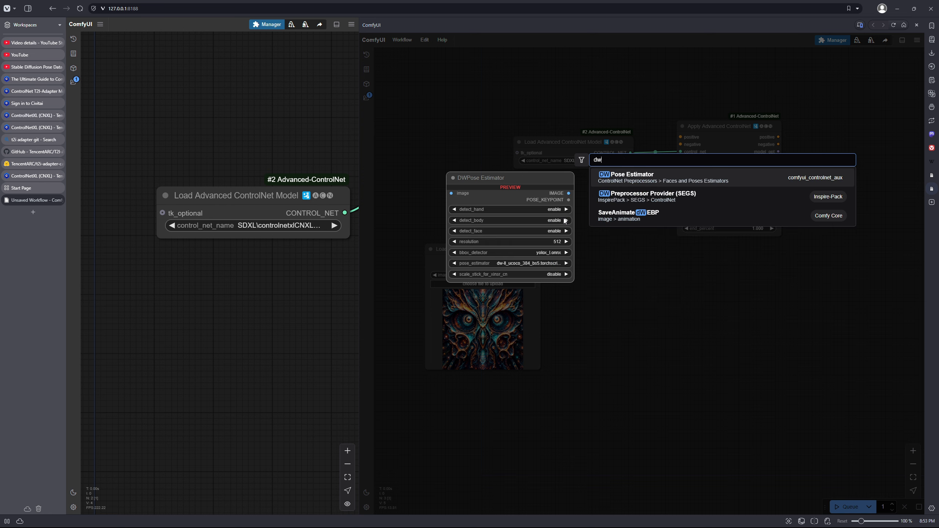
click(618, 180)
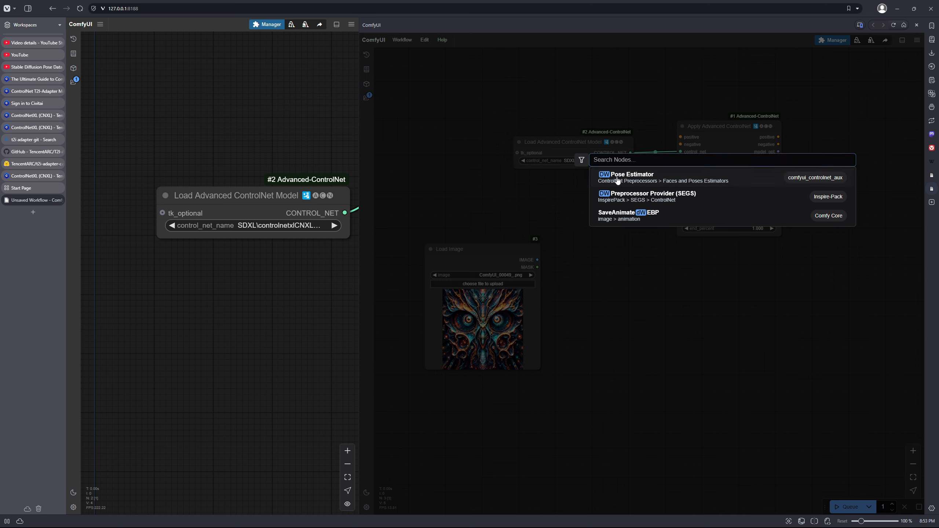
drag(717, 136, 817, 136)
drag(537, 260, 578, 235)
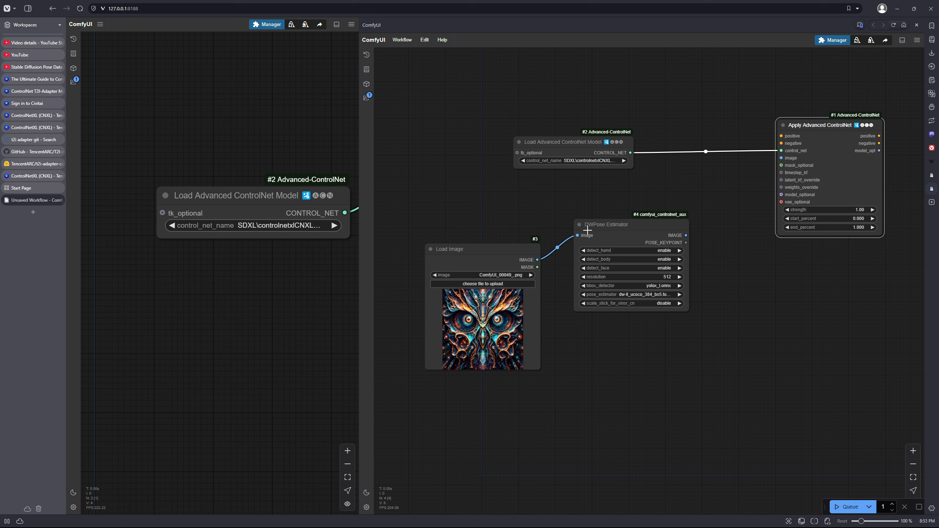
Set the DWPose Estimator's resolution to 1024.
click(670, 275)
text(1)
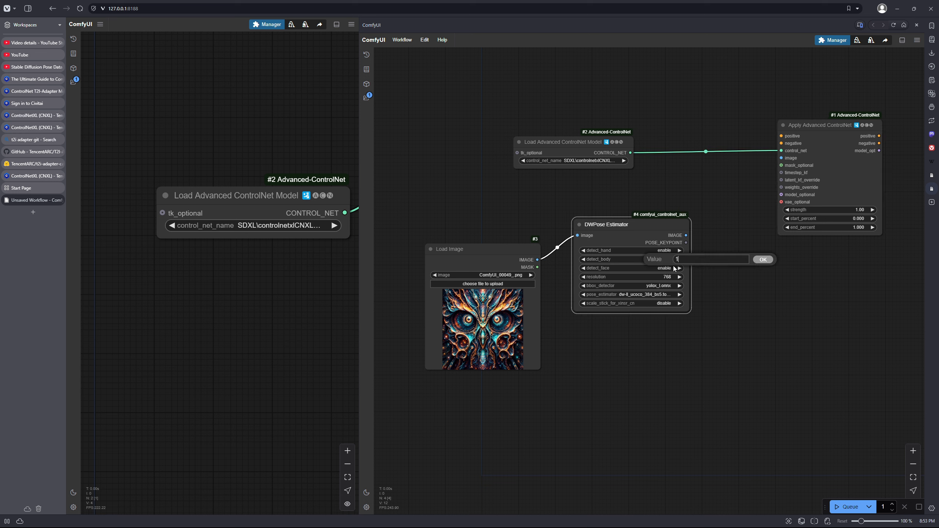
text(024)
key(Return)
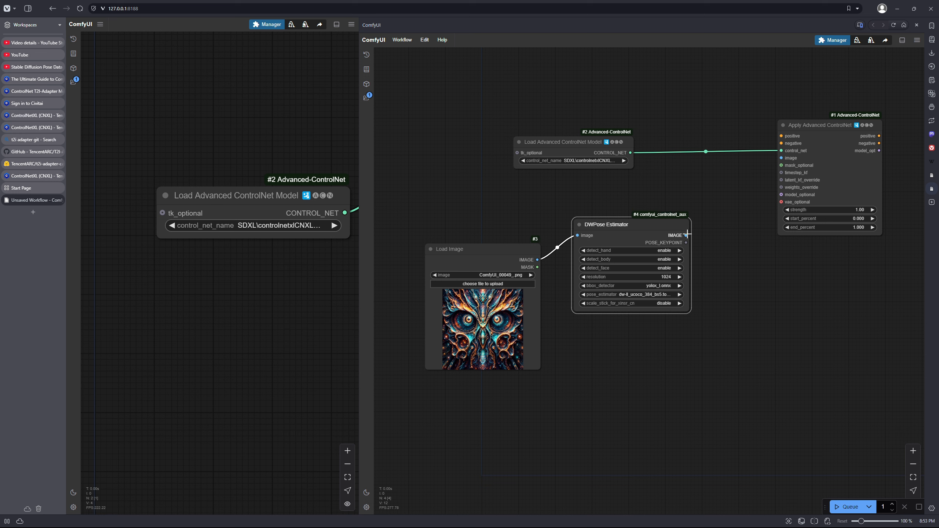
Connect the DWPose Estimator's IMAGE output through a reroute to the image input of Apply Advanced ControlNet.
drag(686, 235, 781, 159)
click(744, 219)
drag(762, 206, 782, 158)
scroll(686, 276, down, 3)
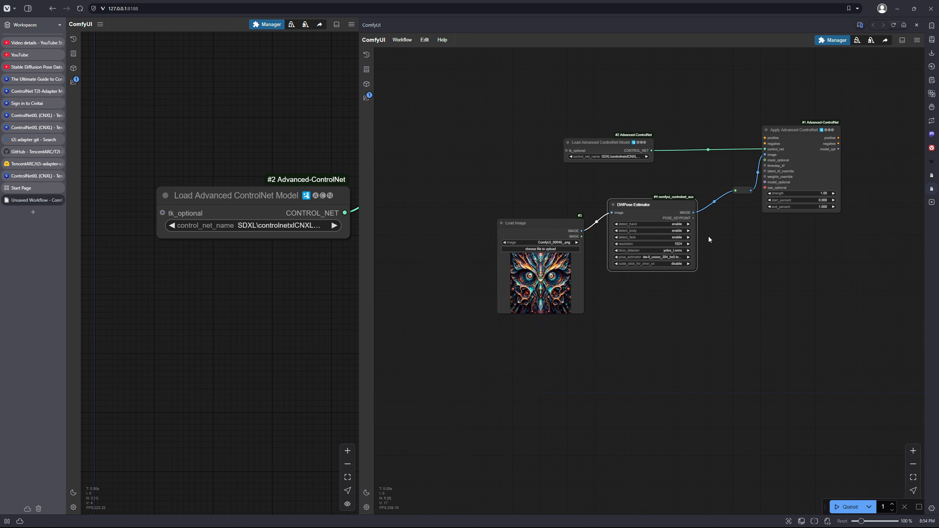
Examine the node layout, the DWPose Estimator settings and the loader's control_net_name selection.
drag(747, 221, 731, 250)
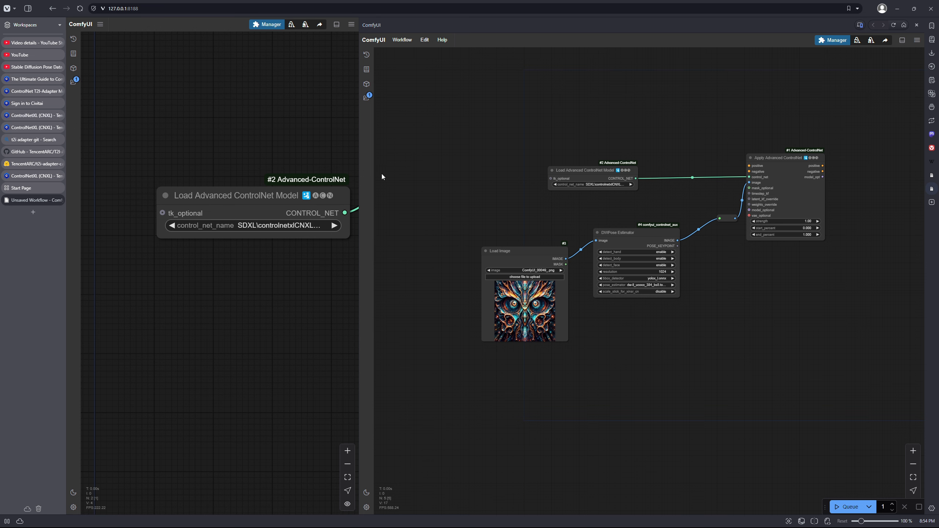
scroll(569, 155, up, 1)
scroll(552, 163, down, 1)
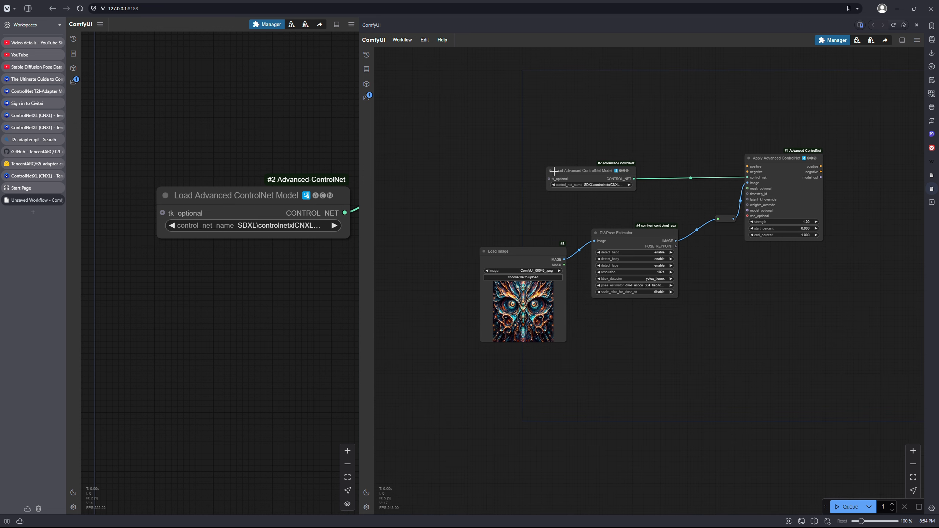
drag(662, 132, 651, 174)
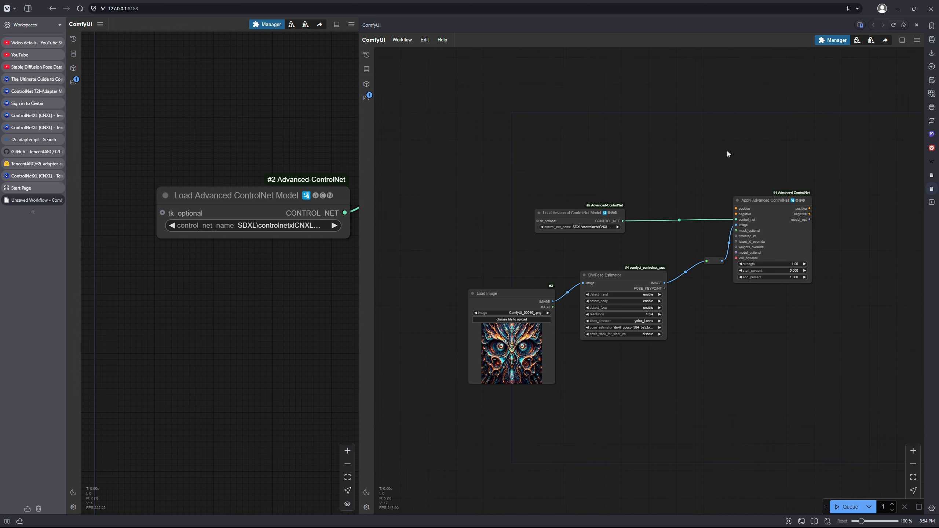
drag(737, 150, 693, 157)
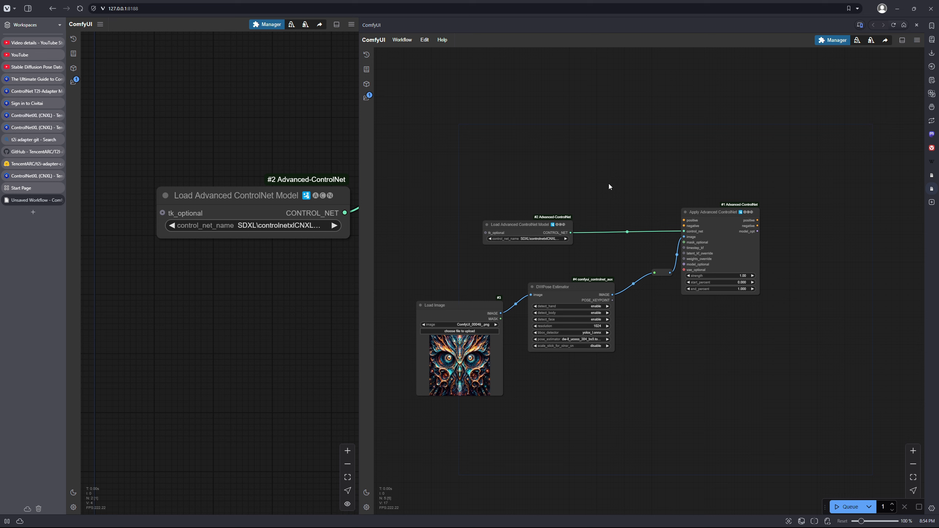
scroll(588, 173, down, 1)
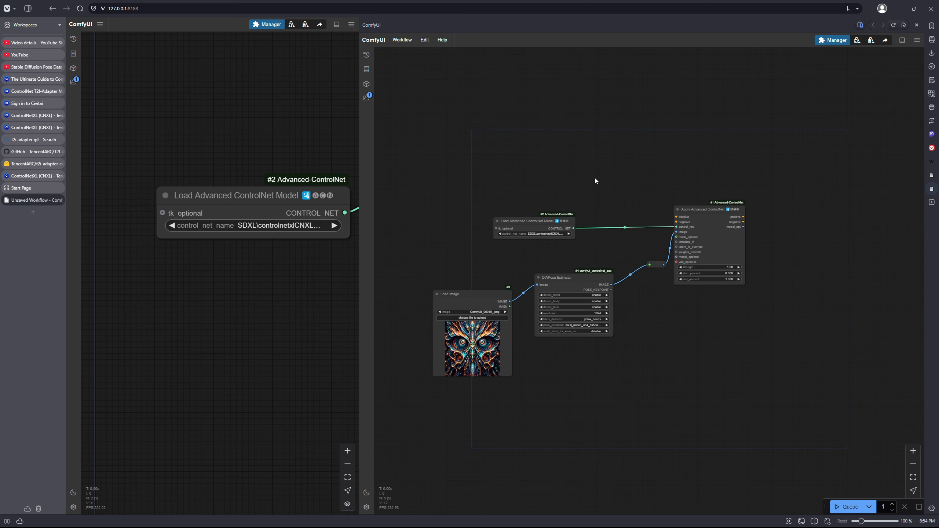
drag(579, 176, 599, 169)
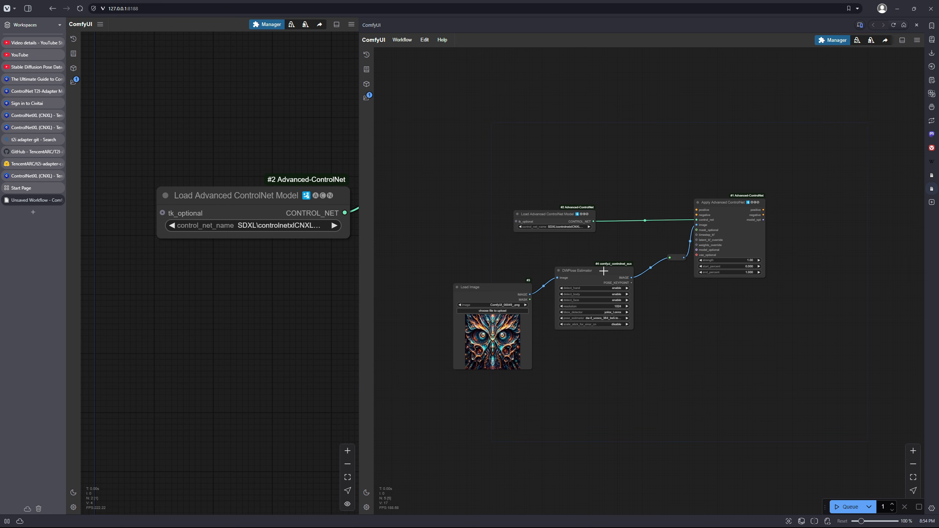
scroll(604, 271, up, 6)
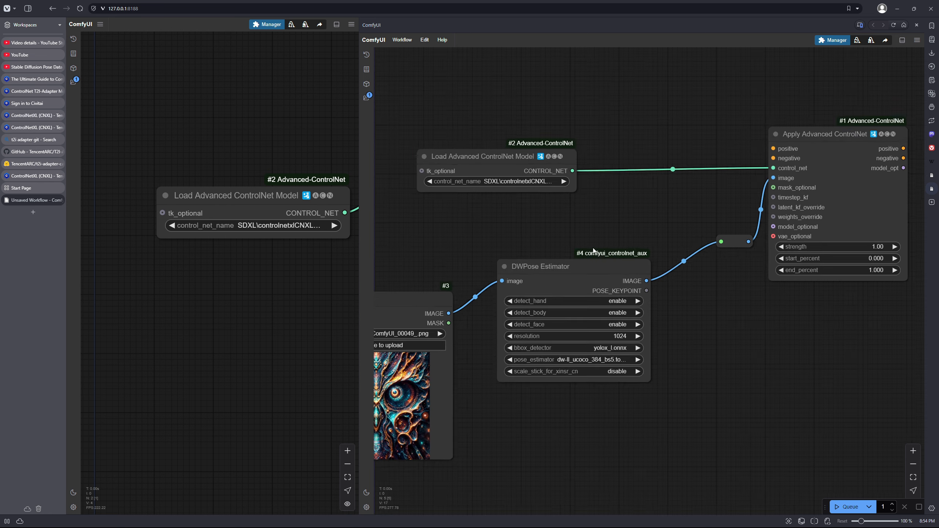
scroll(593, 251, up, 5)
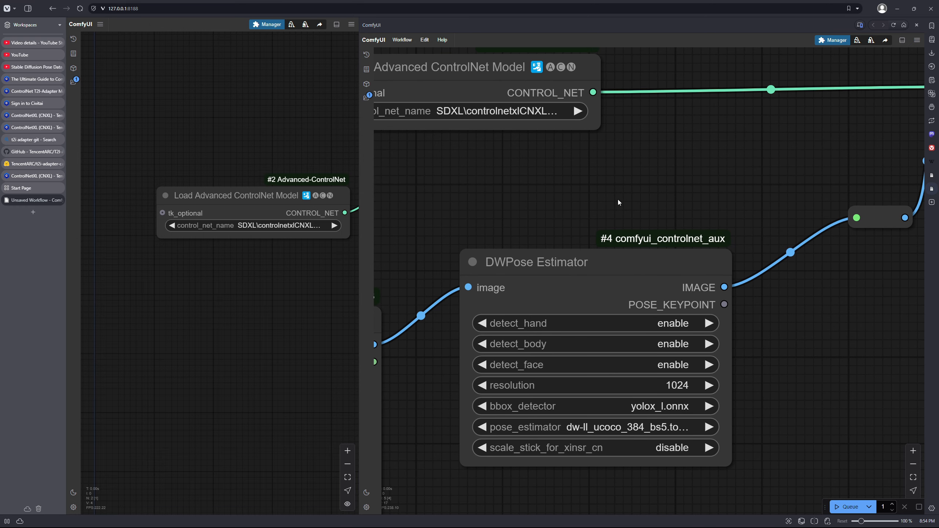
scroll(620, 193, down, 8)
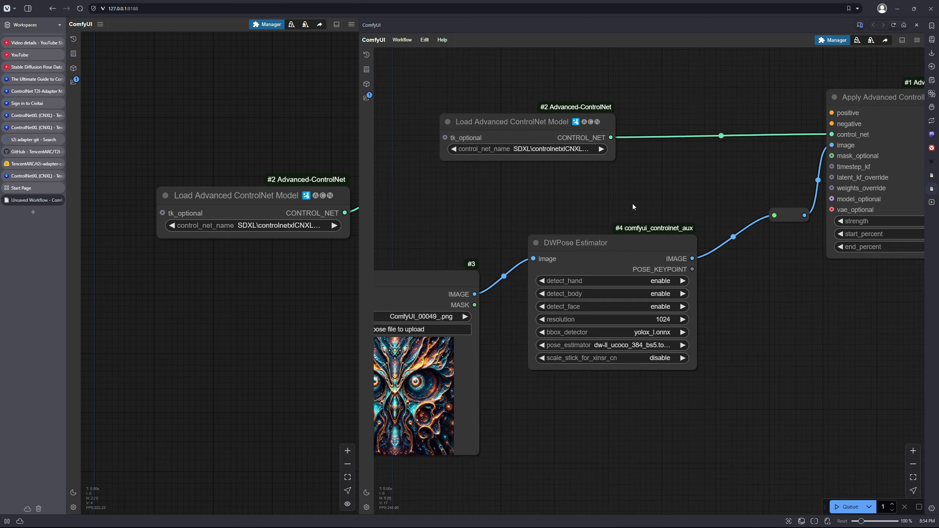
scroll(596, 178, up, 1)
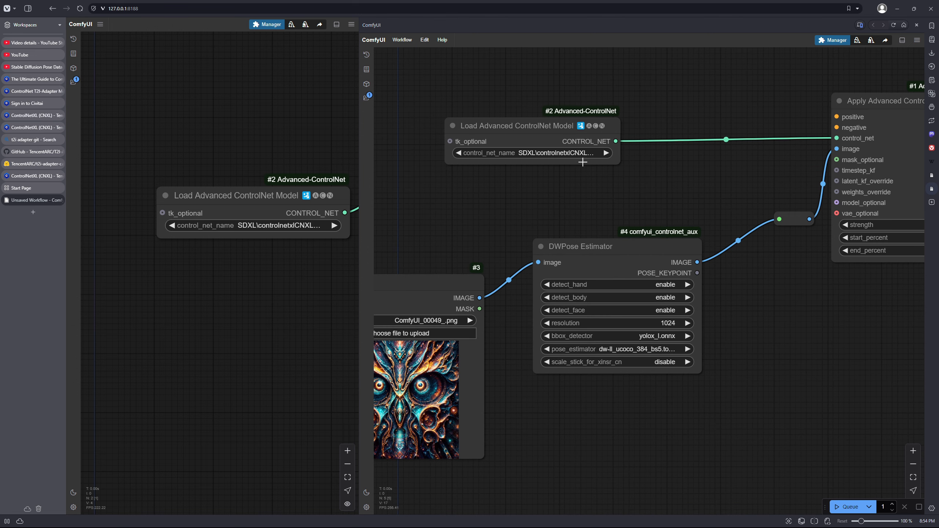
click(584, 153)
click(588, 158)
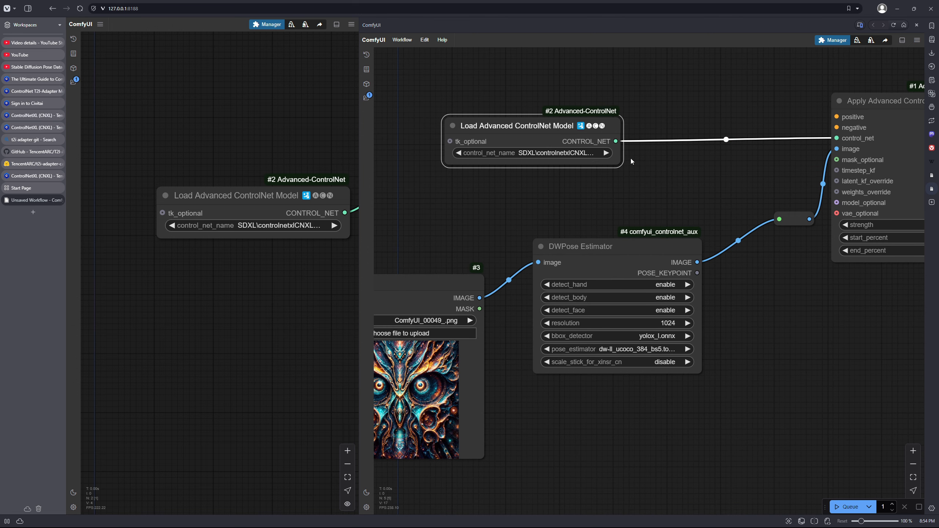
Add a CLIPTextEncodeSDXL node above the Load Advanced ControlNet Model node.
drag(790, 168, 695, 177)
drag(610, 178, 631, 178)
drag(604, 106, 673, 132)
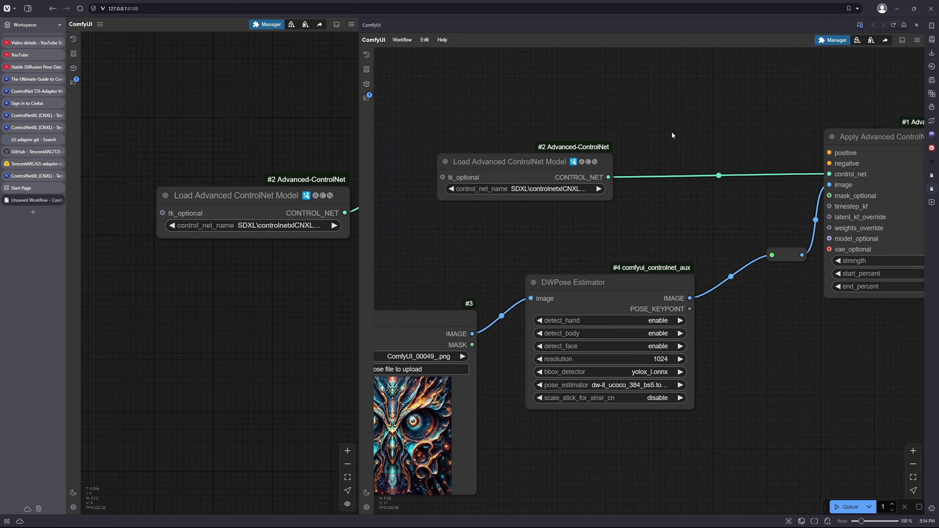
scroll(672, 137, down, 4)
drag(615, 124, 655, 191)
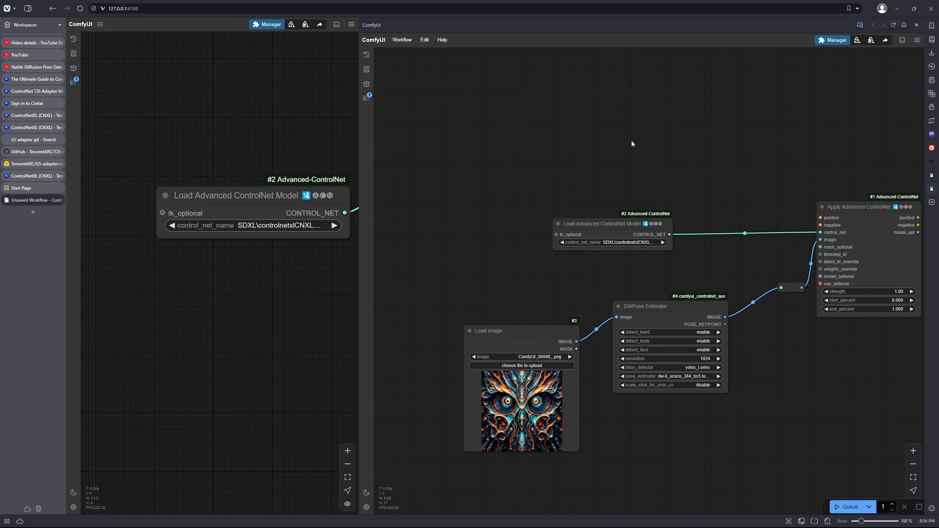
double_click(559, 99)
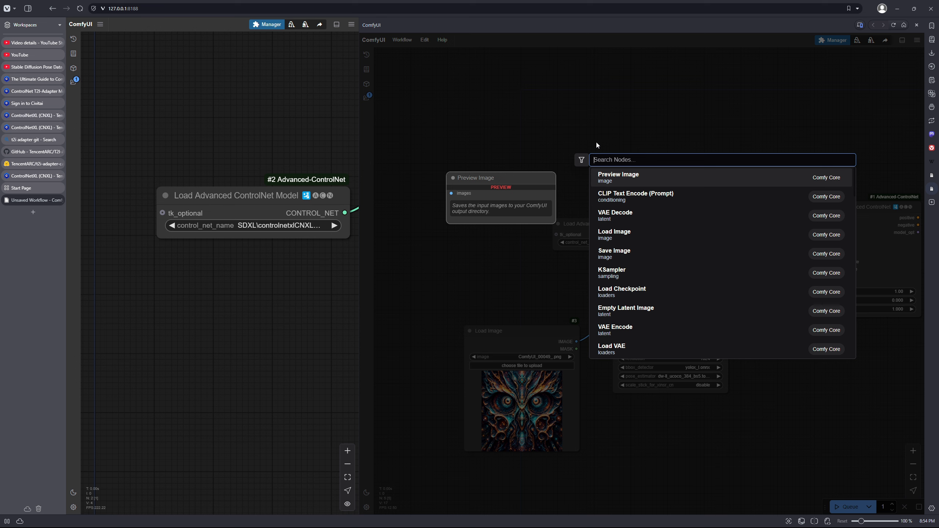
text(sdxl)
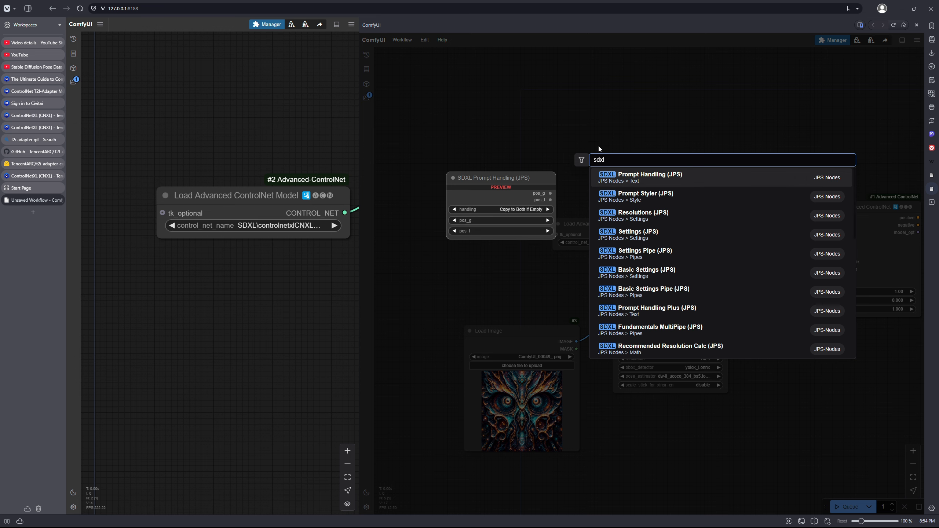
text( cli)
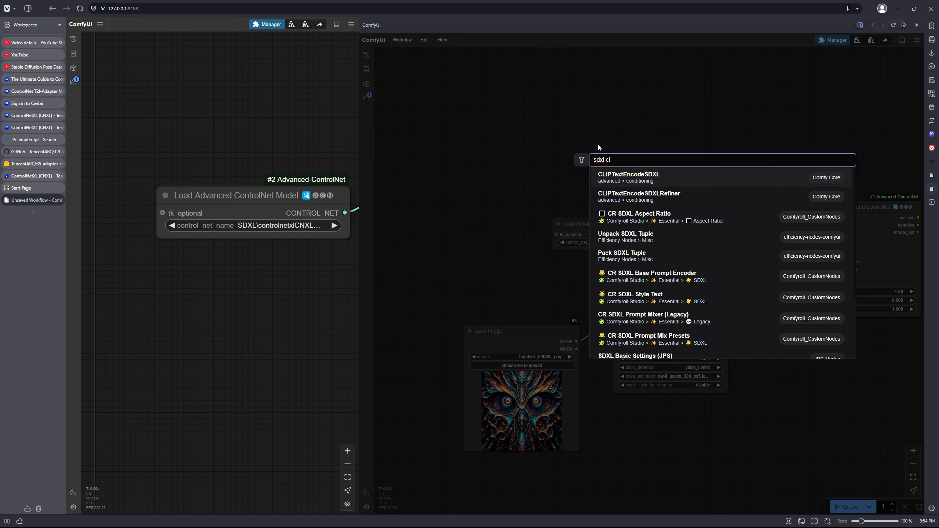
click(642, 182)
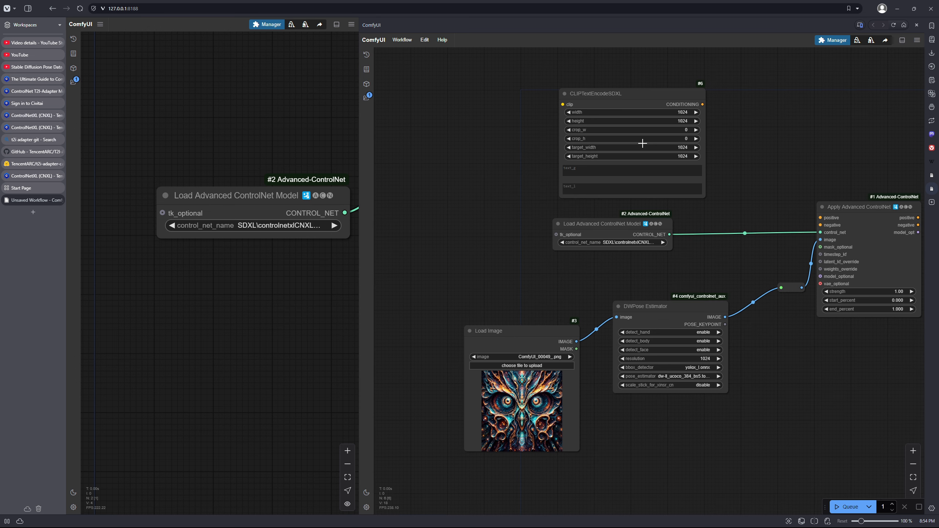
Connect CLIPTextEncodeSDXL's CONDITIONING output to Apply Advanced ControlNet's positive input and widen the gap between the text encoder and the ControlNet loader.
drag(703, 105, 703, 106)
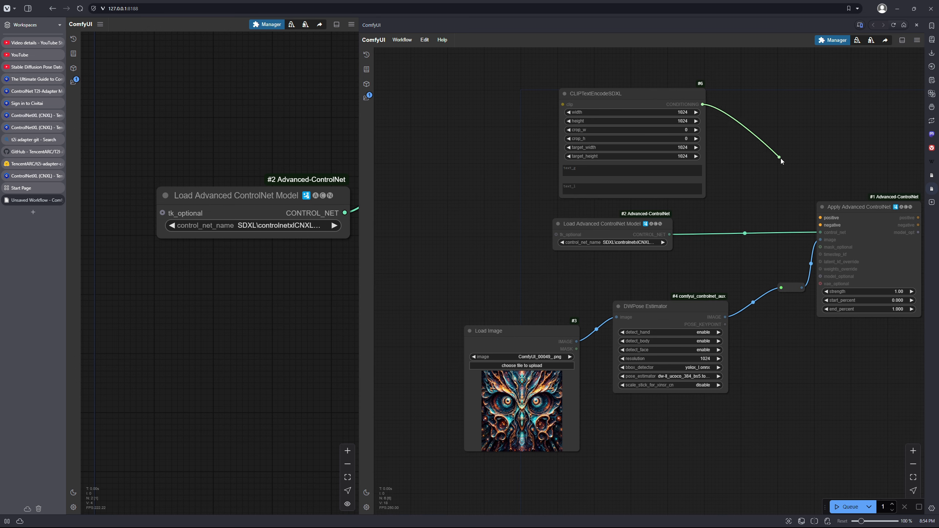
drag(781, 159, 818, 208)
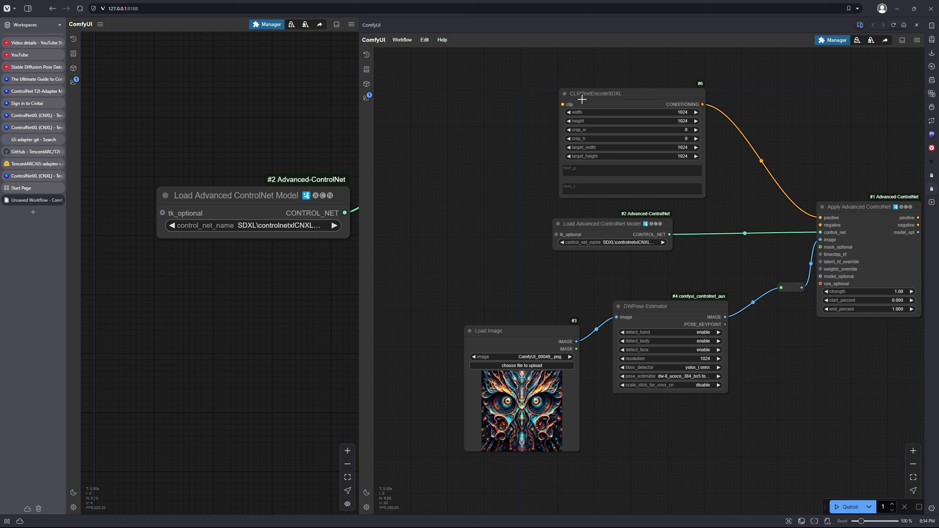
drag(605, 98, 603, 86)
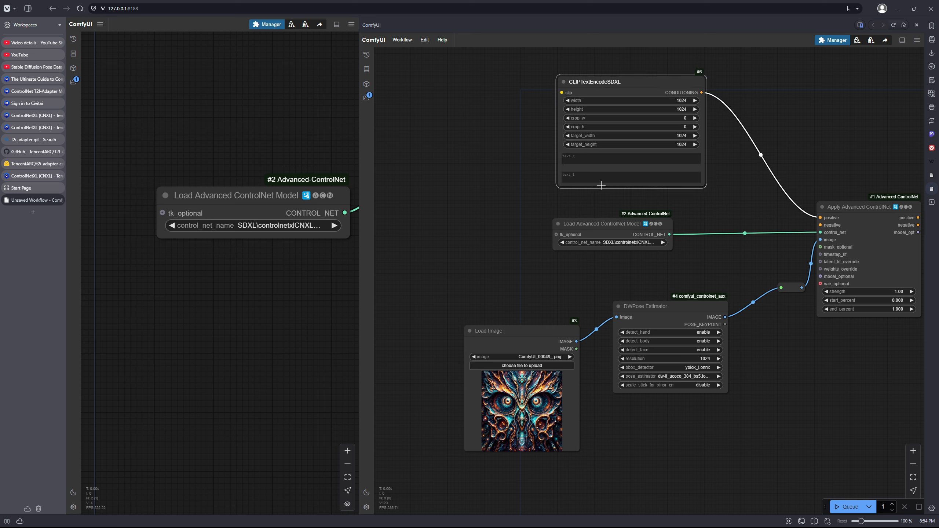
drag(610, 221, 633, 252)
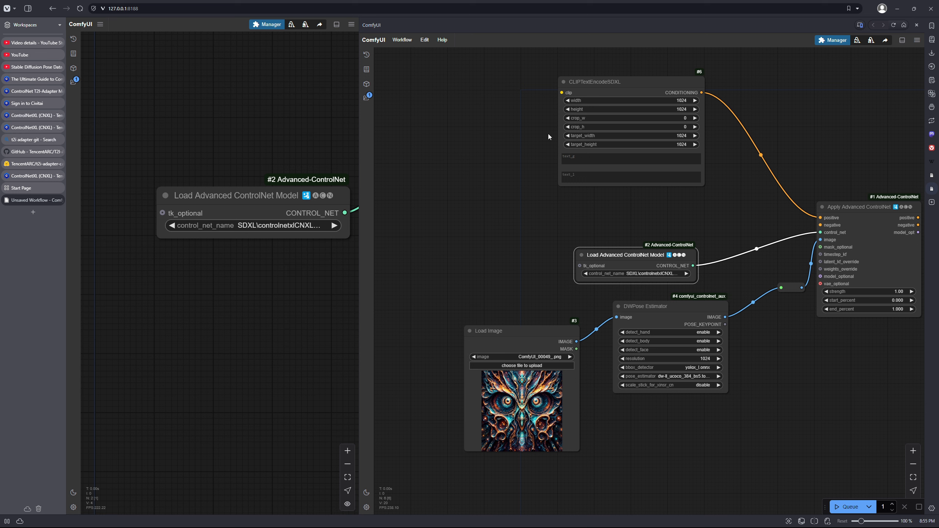
Move the CLIPTextEncodeSDXL node up and away from the ControlNet loader and place a duplicate of it directly below.
drag(517, 150, 625, 212)
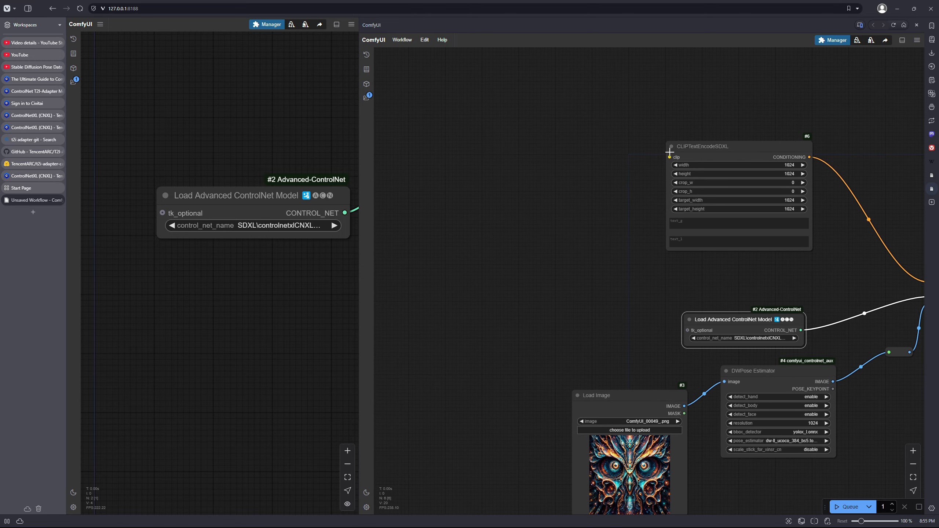
drag(700, 152, 599, 87)
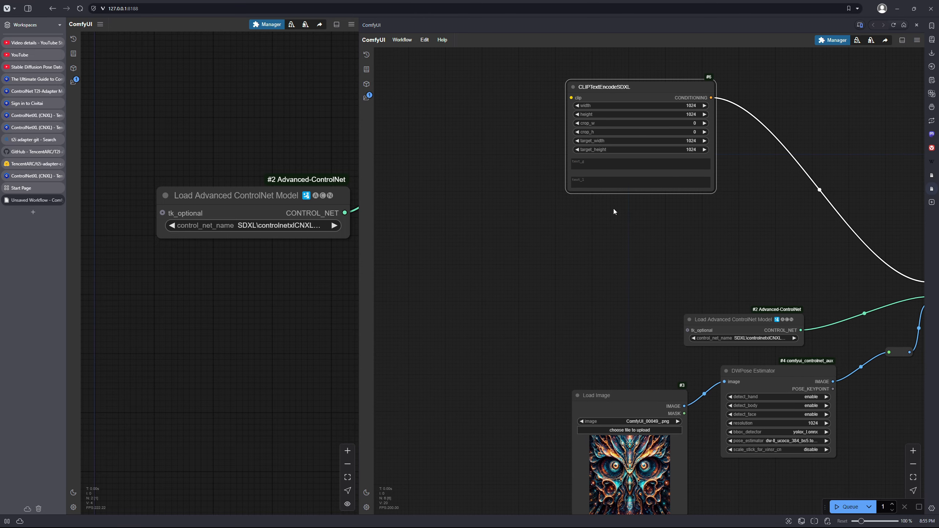
key(ctrl+c)
key(ctrl+v)
drag(637, 202, 591, 206)
Add a Load Checkpoint node beside the text encoders and connect its CLIP output to both CLIPTextEncodeSDXL clip inputs.
drag(499, 206, 641, 178)
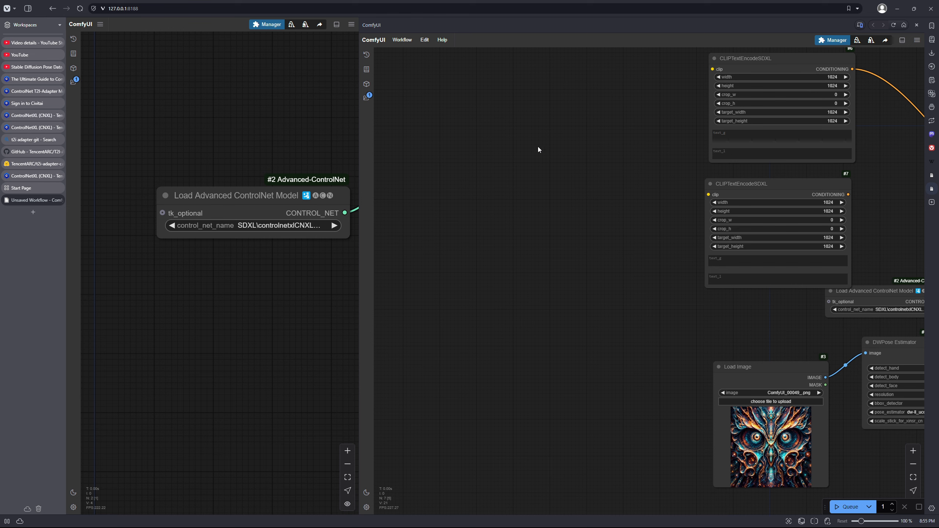
double_click(490, 126)
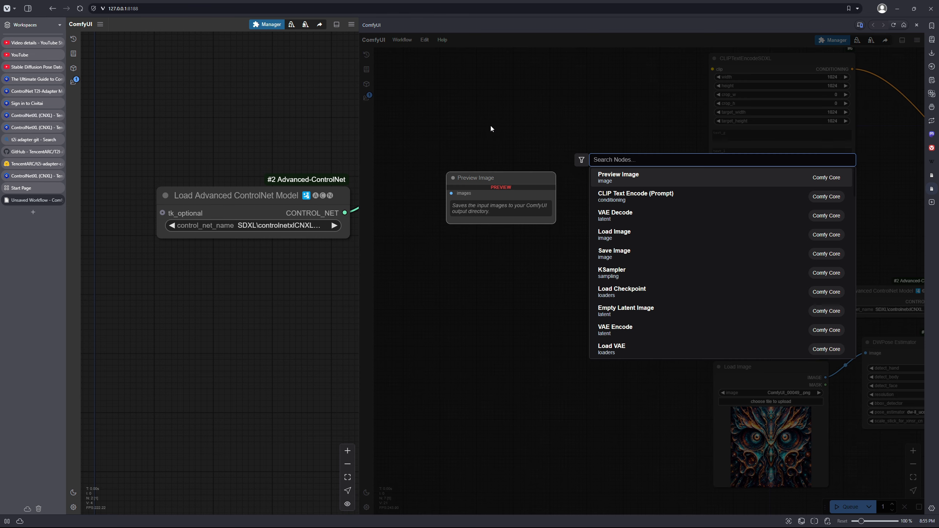
text(lo)
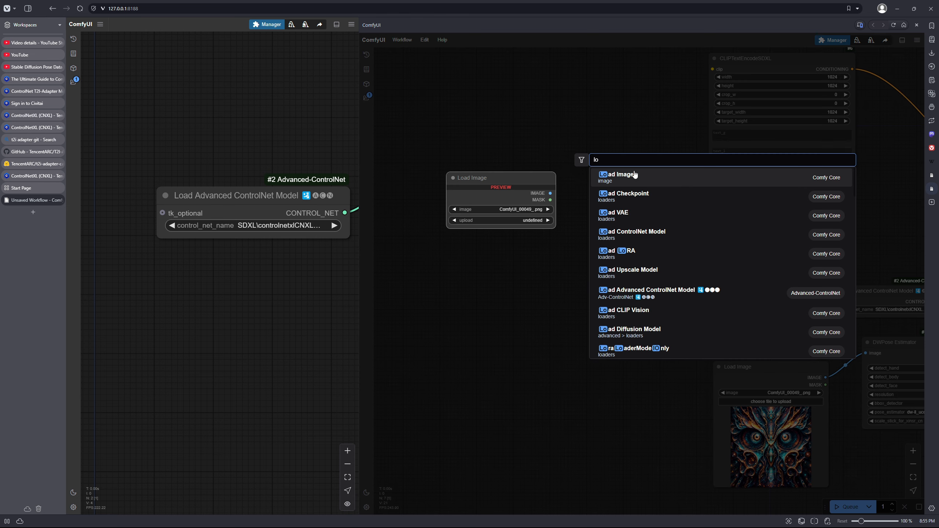
click(630, 192)
drag(603, 138, 712, 69)
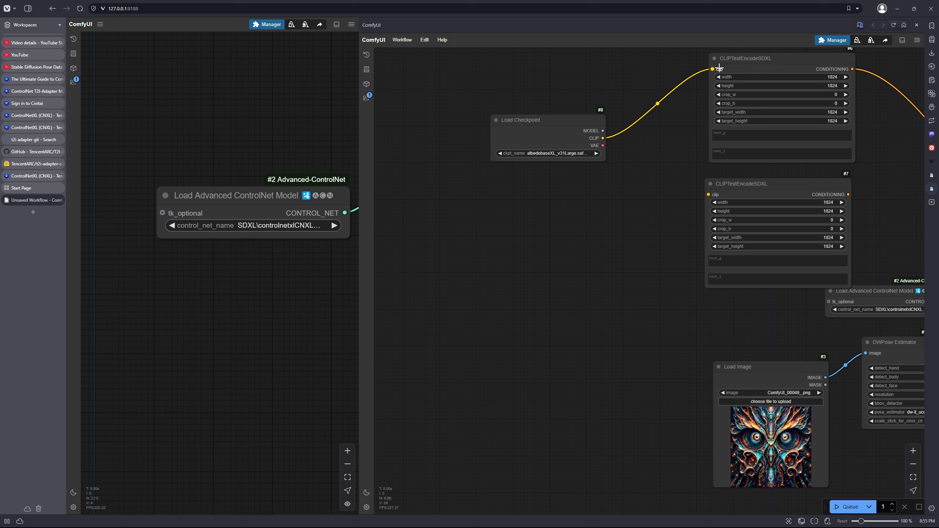
drag(603, 138, 709, 194)
click(567, 152)
click(566, 152)
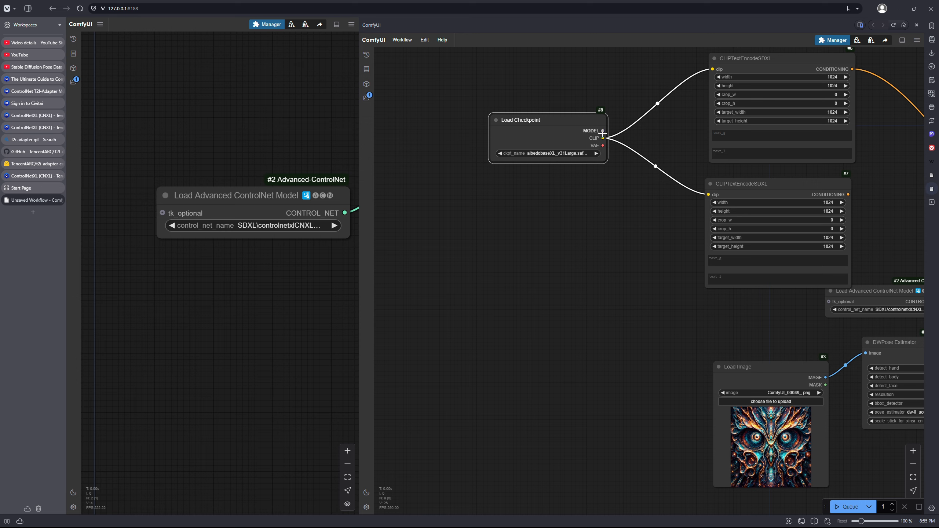
Connect Load Checkpoint's MODEL output through a reroute to the model_optional input of Apply Advanced ControlNet.
drag(619, 146, 516, 197)
scroll(585, 193, down, 4)
drag(807, 197, 708, 196)
drag(429, 189, 747, 313)
click(567, 335)
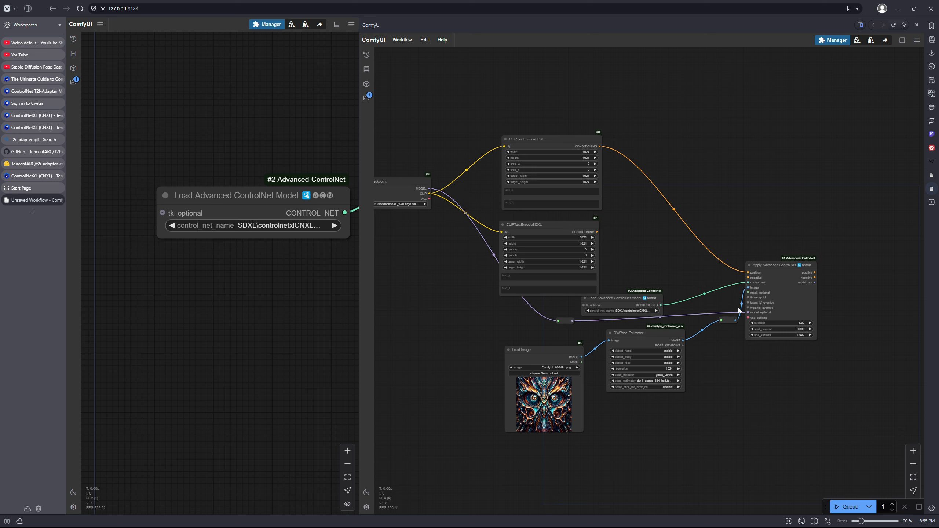
Connect Load Checkpoint's VAE output through a reroute to the vae_optional input of Apply Advanced ControlNet.
right_click(430, 200)
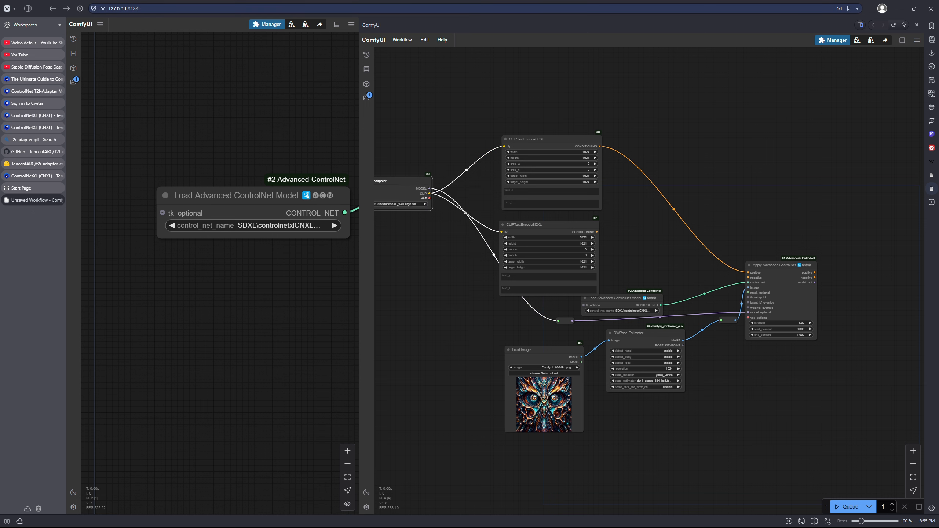
drag(429, 199, 747, 317)
click(521, 345)
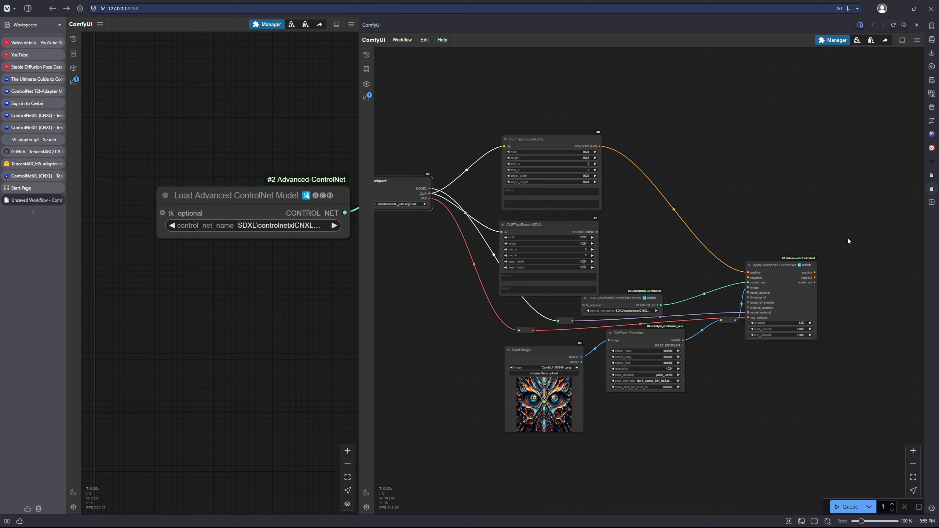
Search the nodes for ksa and try to add KSampler (Efficient) in the empty space above and beyond Apply Advanced ControlNet.
double_click(857, 230)
text(ksa)
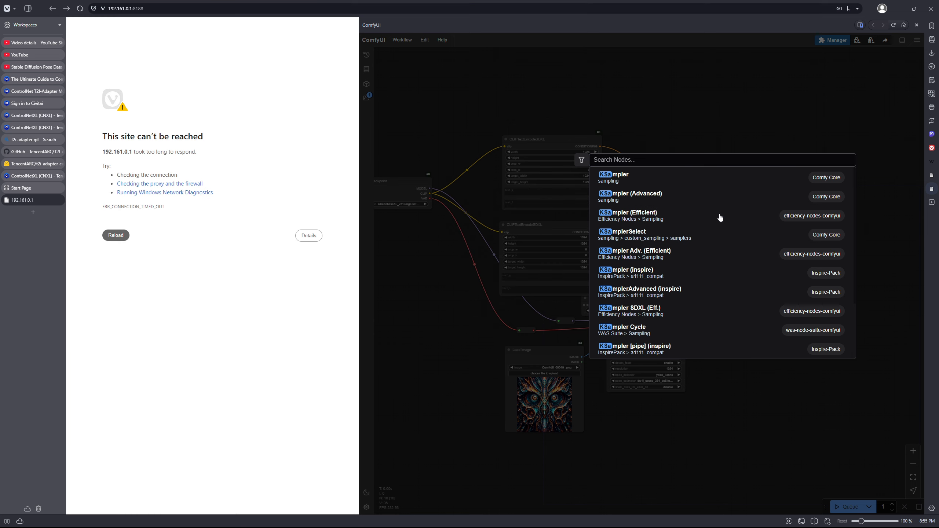
click(713, 214)
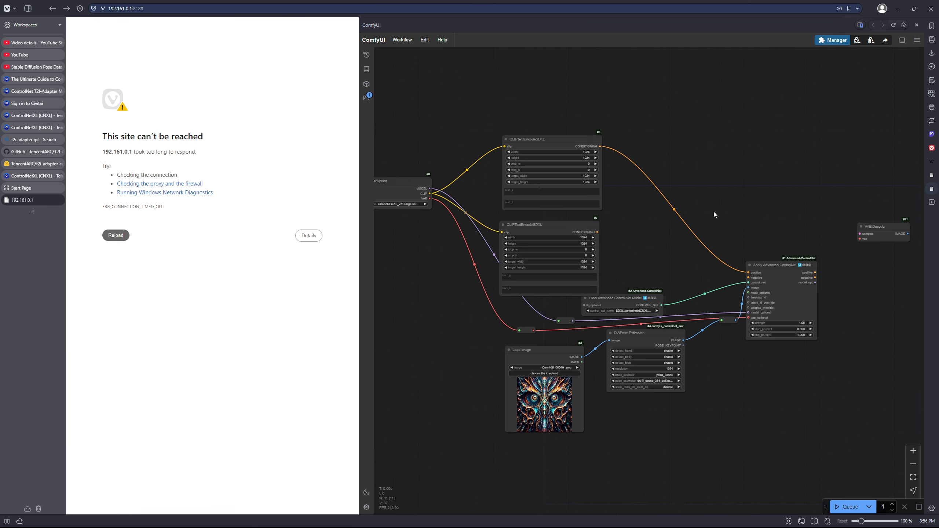
Check the server log in Anaconda Powershell Prompt and try to reload the browser page 192.161.0.1:8188.
click(79, 11)
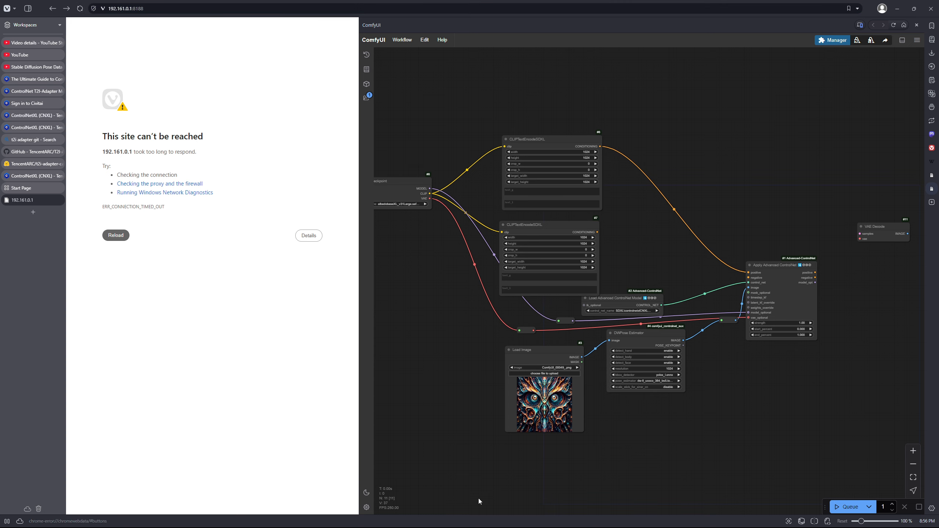
mouse_move(542, 525)
click(621, 519)
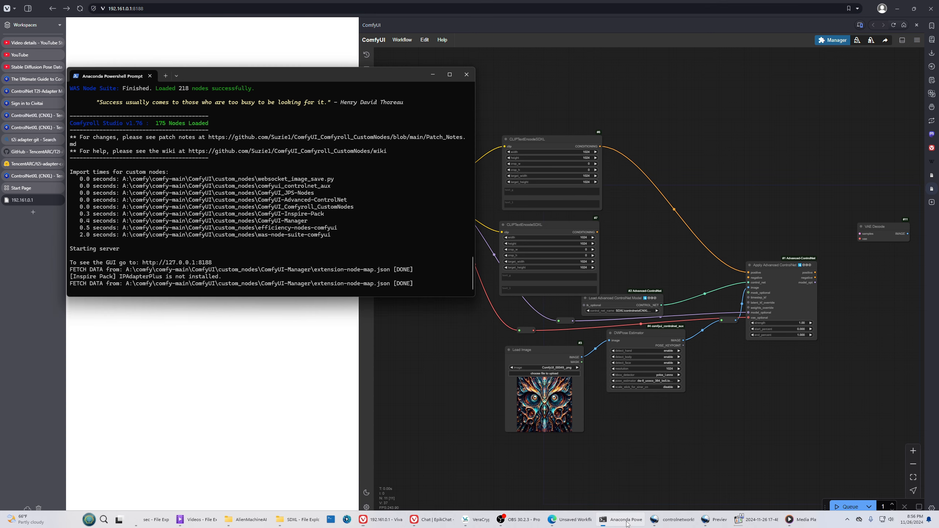
click(295, 350)
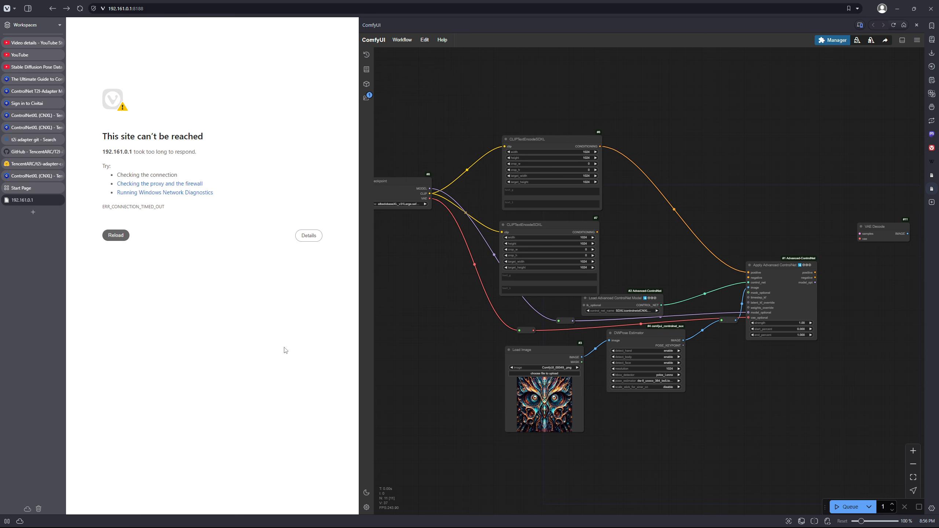
click(113, 238)
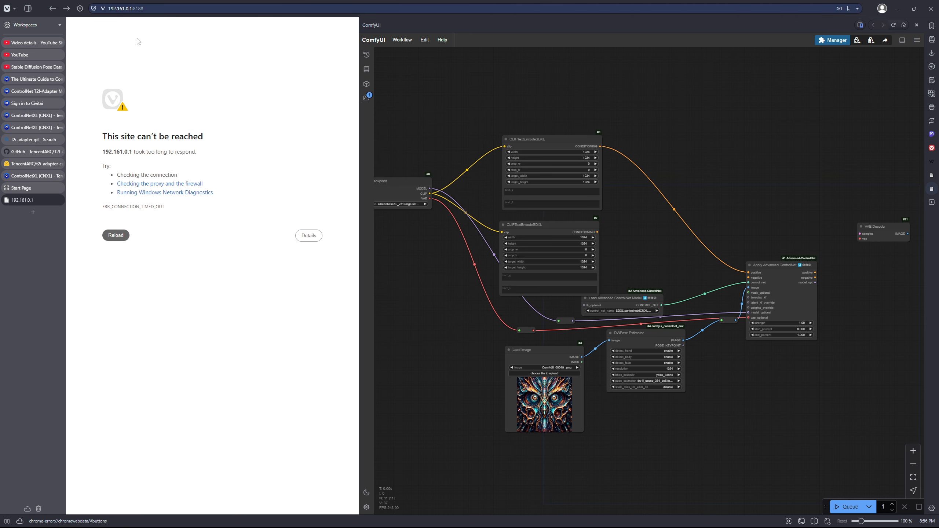
click(147, 8)
key(Return)
Save the workflow under the filename comfy-controlnet-openpose-alienmachine.
click(409, 40)
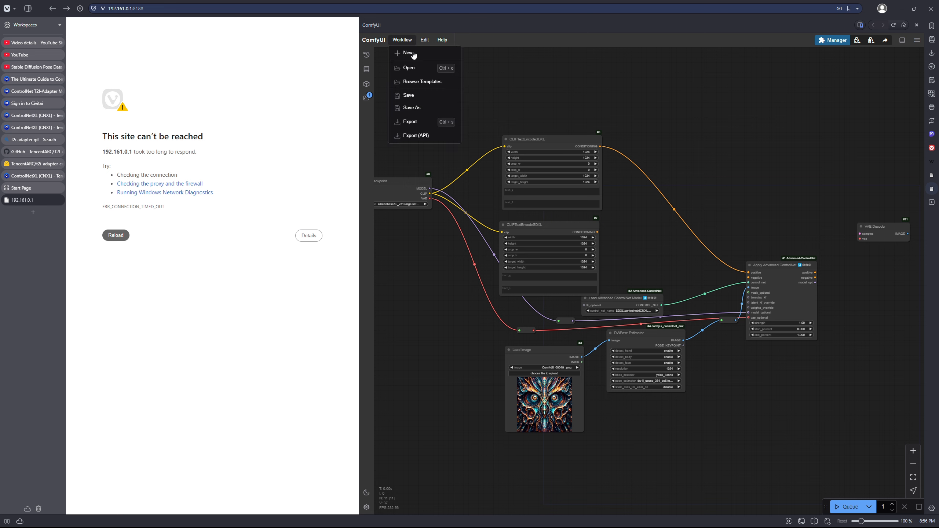
click(410, 97)
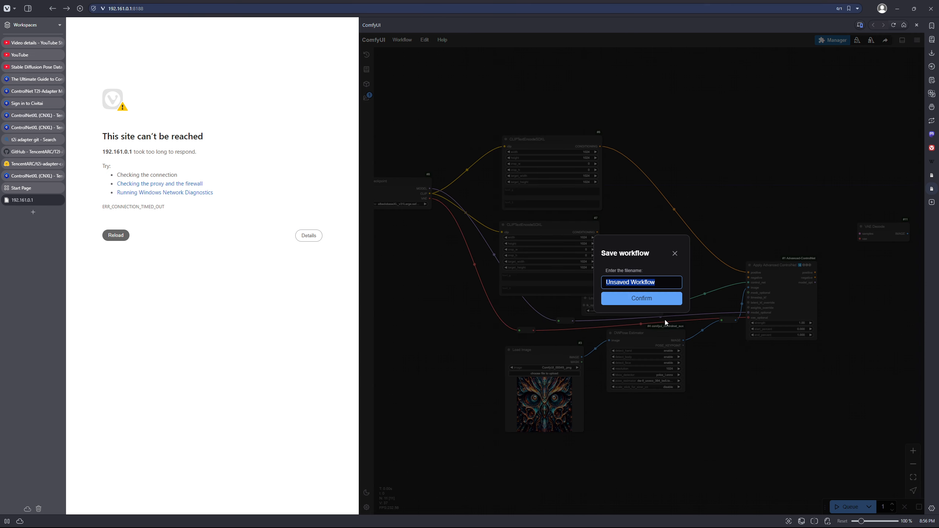
text(comf)
text(y-contro)
text(lnet)
text(-openpose-)
text(abed)
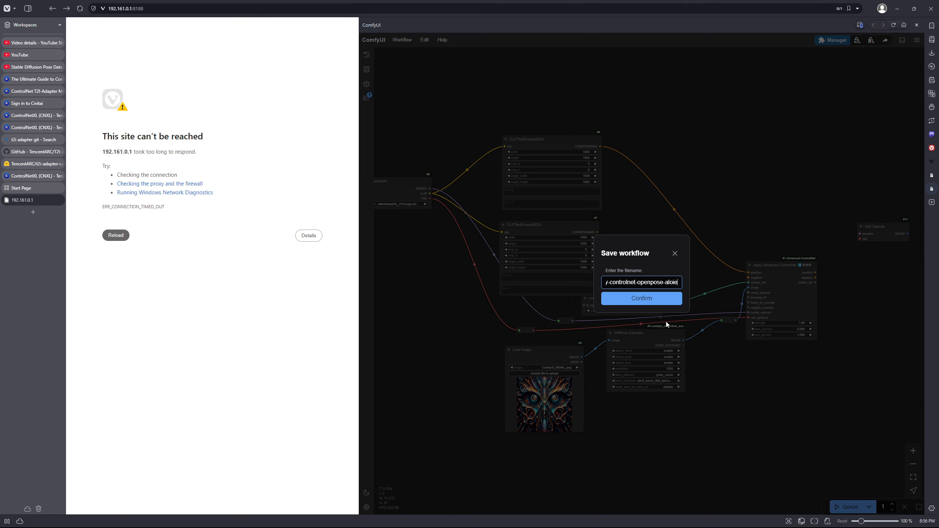
key(BackSpace)
key(BackSpace)
key(BackSpace)
text(lbedobasexl)
key(Return)
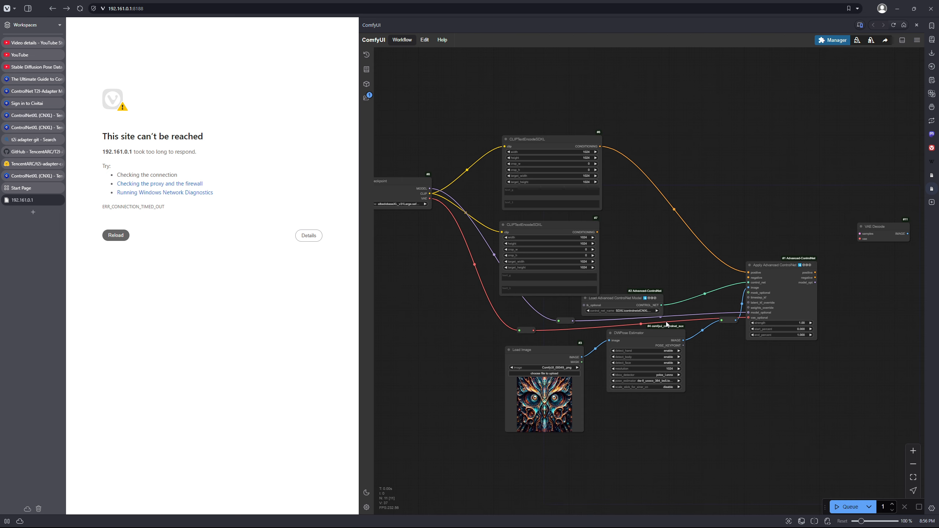
click(402, 40)
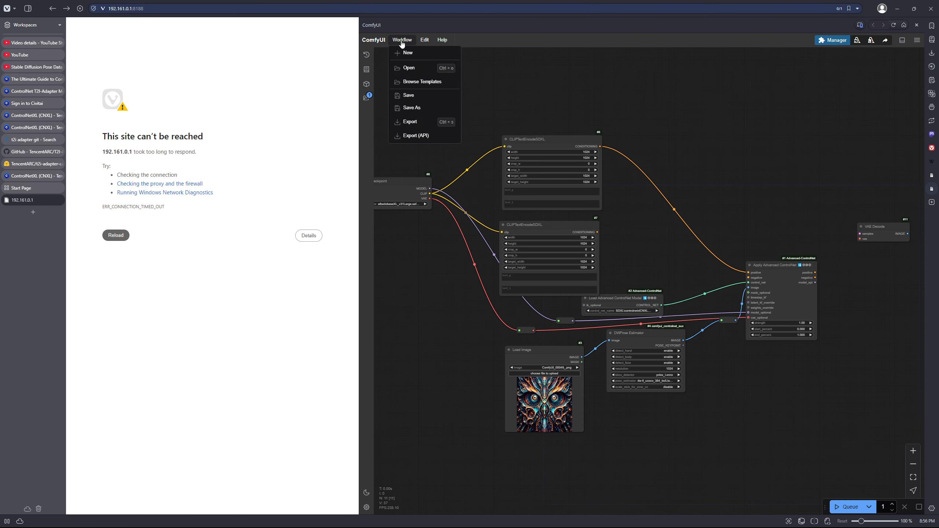
click(421, 111)
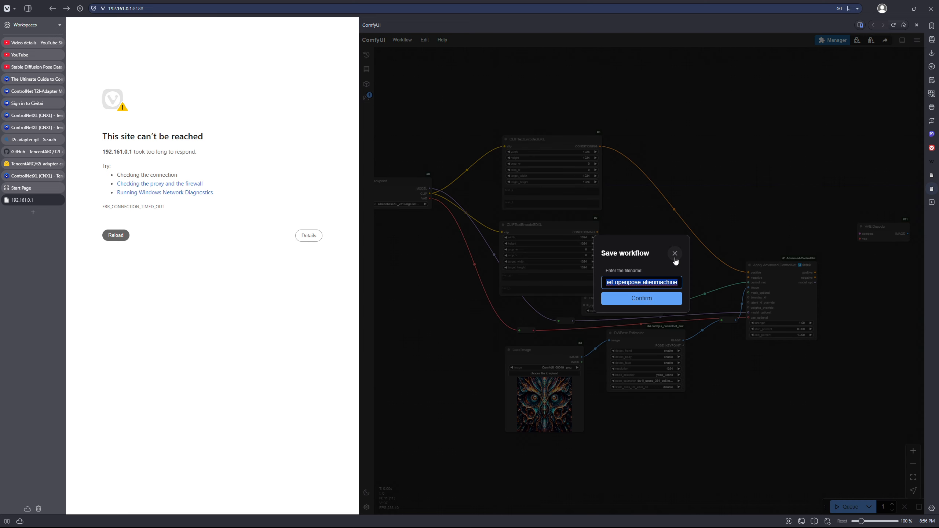
click(674, 254)
Export the workflow as comfy-controlnet-openpose-alienmachine.json and save it to the default download folder.
click(402, 40)
click(410, 122)
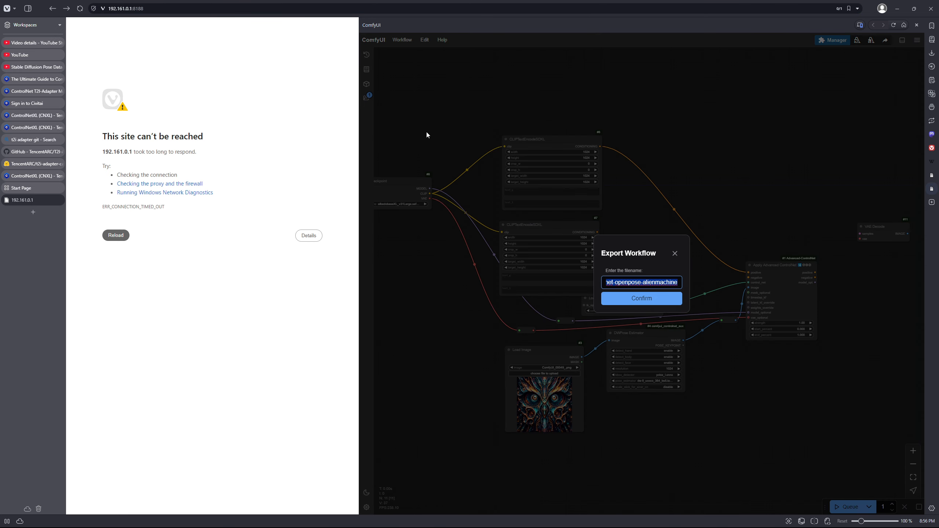
click(642, 300)
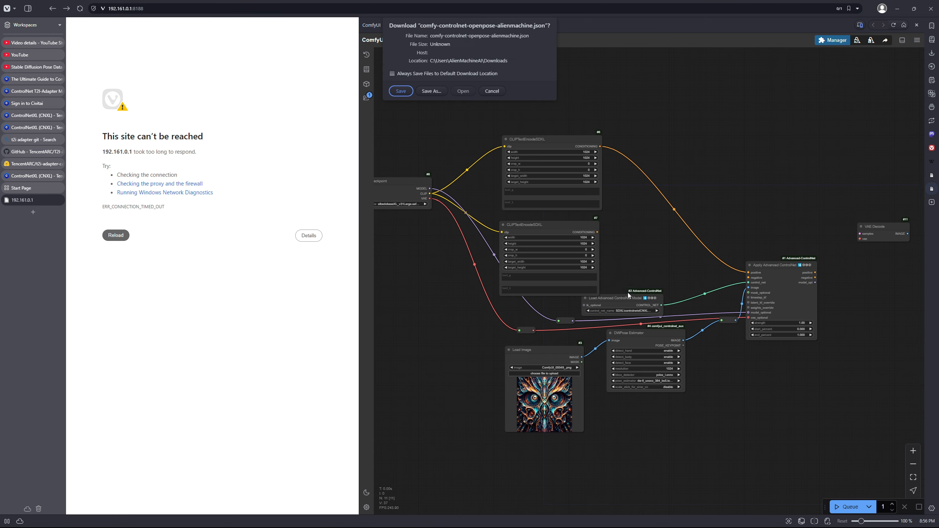
click(402, 90)
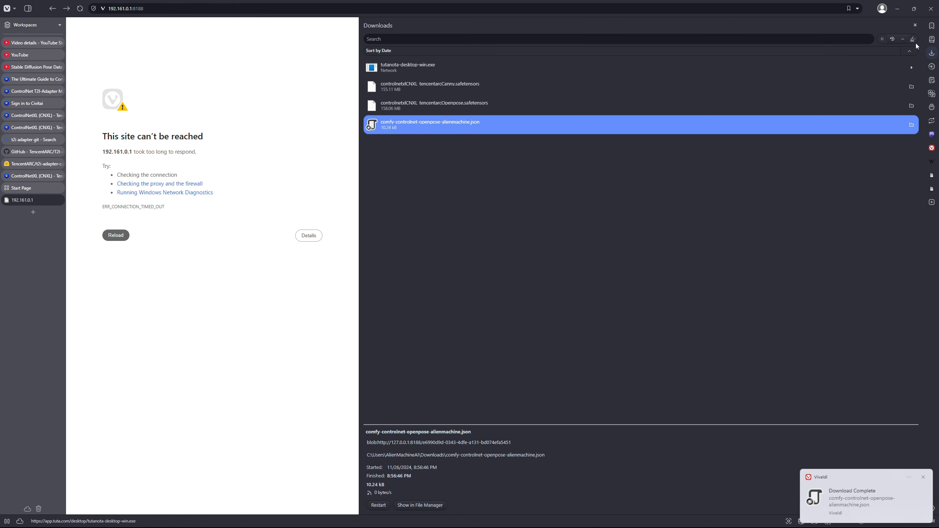
Close the downloads list, return to the ComfyUI workflow and reload it.
click(916, 26)
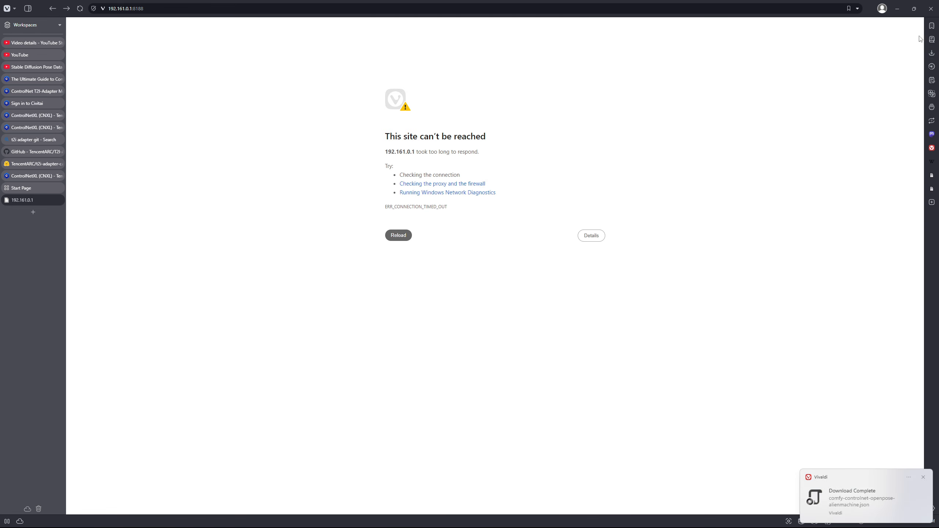
click(931, 181)
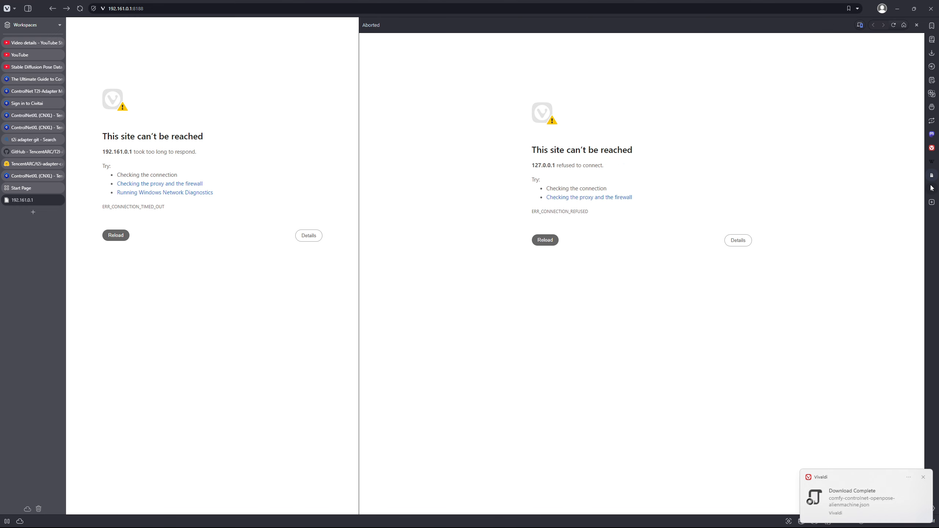
click(932, 188)
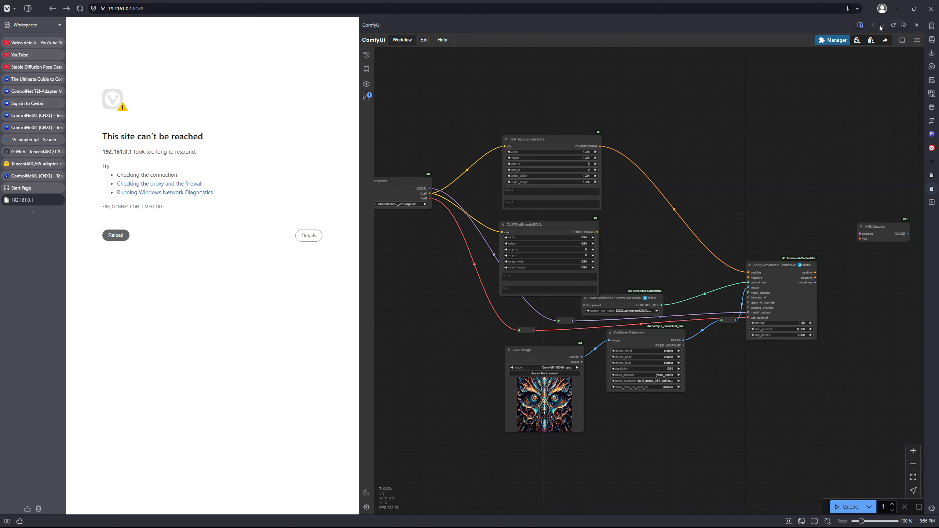
click(894, 25)
drag(685, 144, 726, 117)
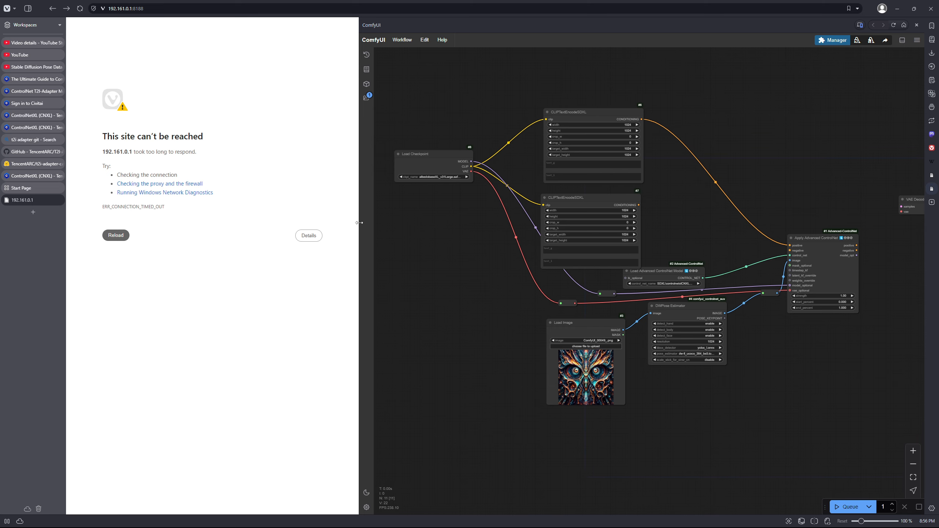
Open the Civitai ControlNet guide and examine its explanation of OpenPose and the example images.
click(33, 79)
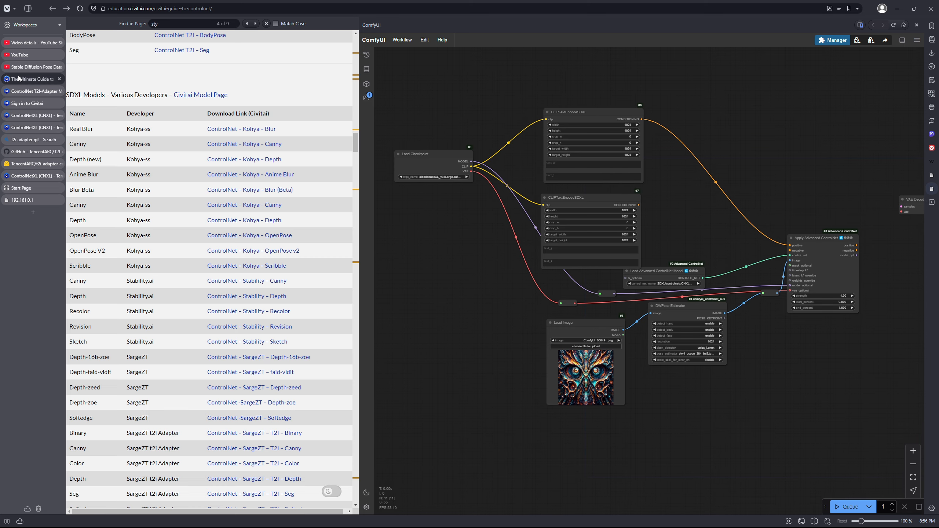
drag(358, 147, 358, 89)
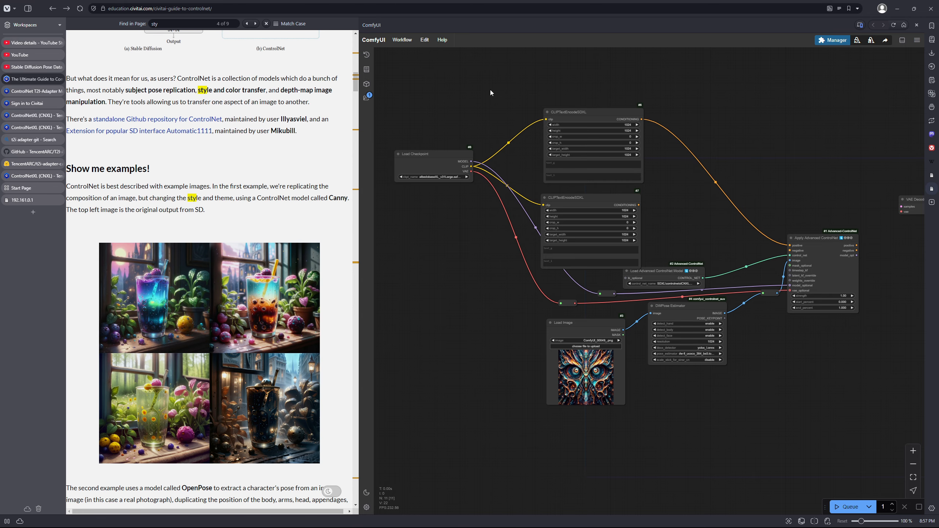
drag(786, 213, 768, 212)
drag(356, 82, 368, 217)
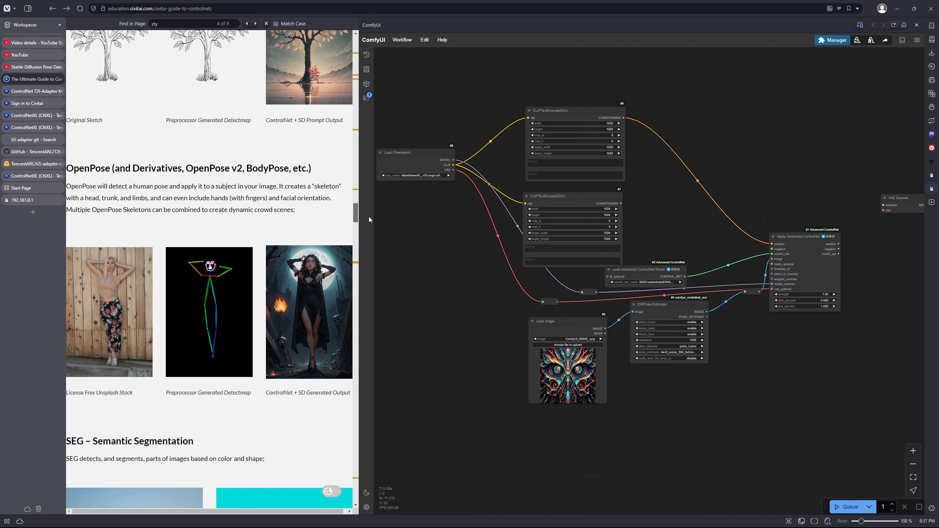
Move Apply Advanced ControlNet farther from its inputs and connect the lower CLIPTextEncodeSDXL's CONDITIONING output to its negative input.
drag(810, 206, 700, 215)
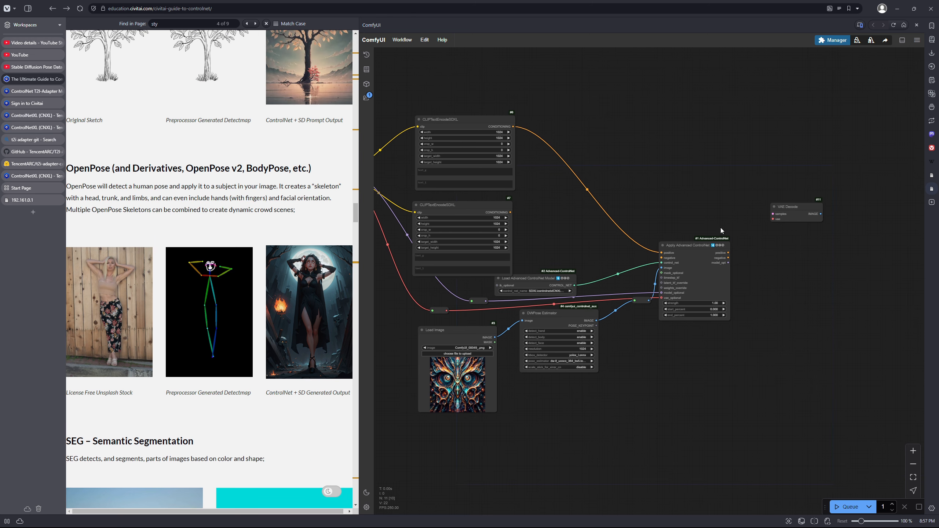
drag(676, 266, 721, 254)
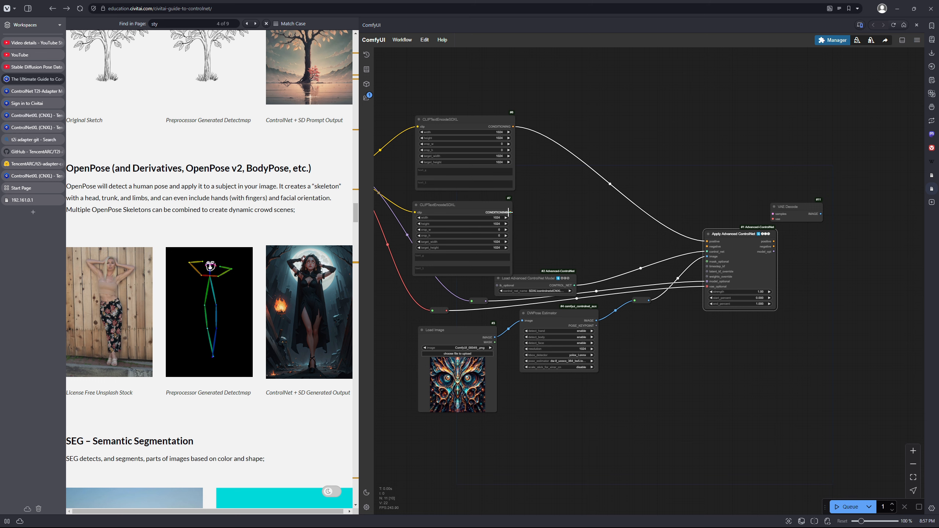
drag(511, 212, 707, 247)
drag(529, 246, 671, 237)
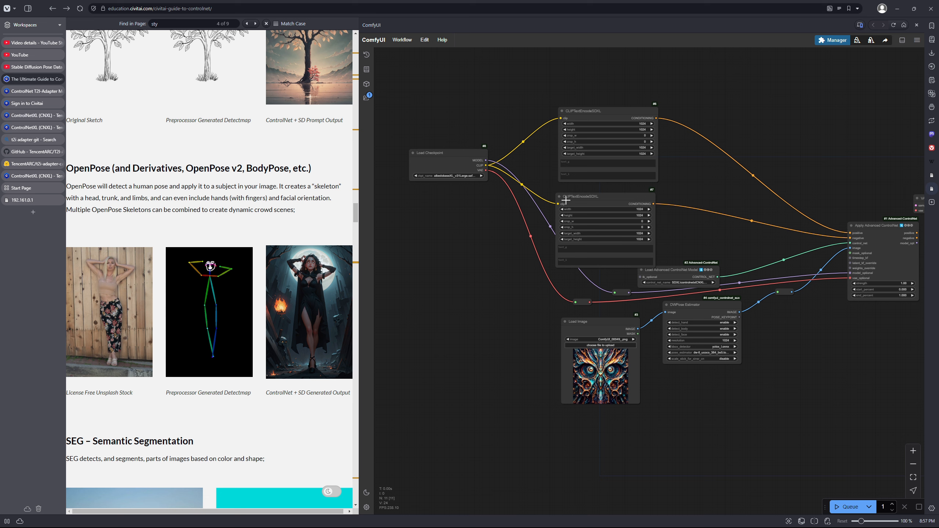
Move the Apply Advanced ControlNet node slightly farther from the VAE Decode node.
scroll(625, 137, up, 6)
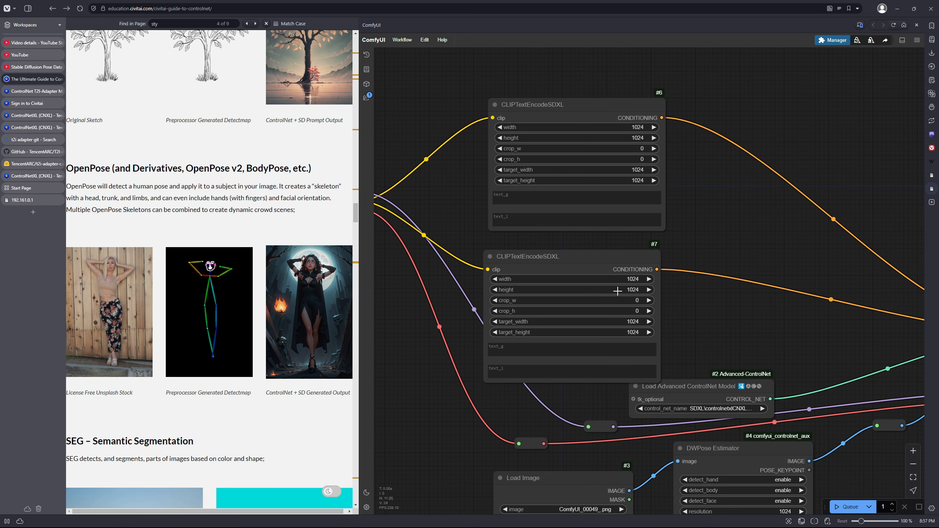
drag(461, 303, 589, 258)
drag(492, 270, 574, 257)
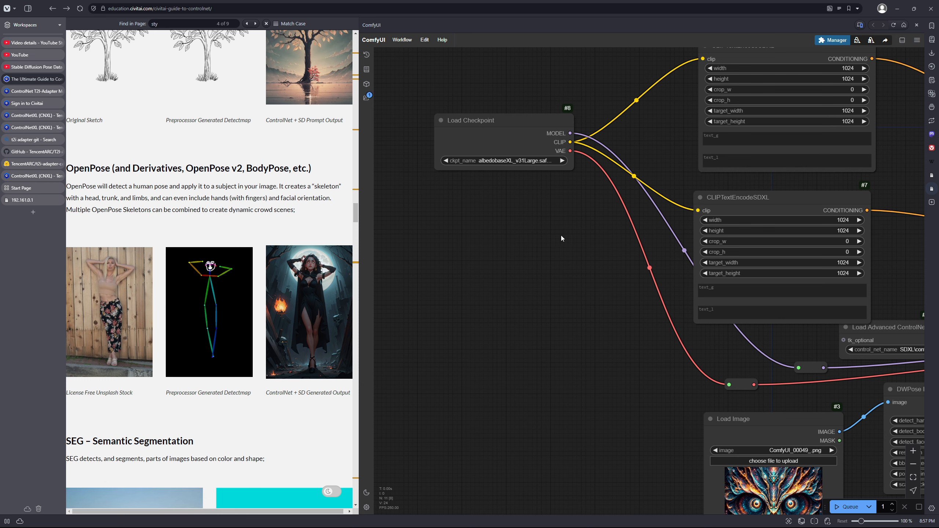
drag(894, 228, 712, 242)
drag(836, 254, 611, 271)
drag(777, 250, 560, 263)
drag(736, 241, 794, 293)
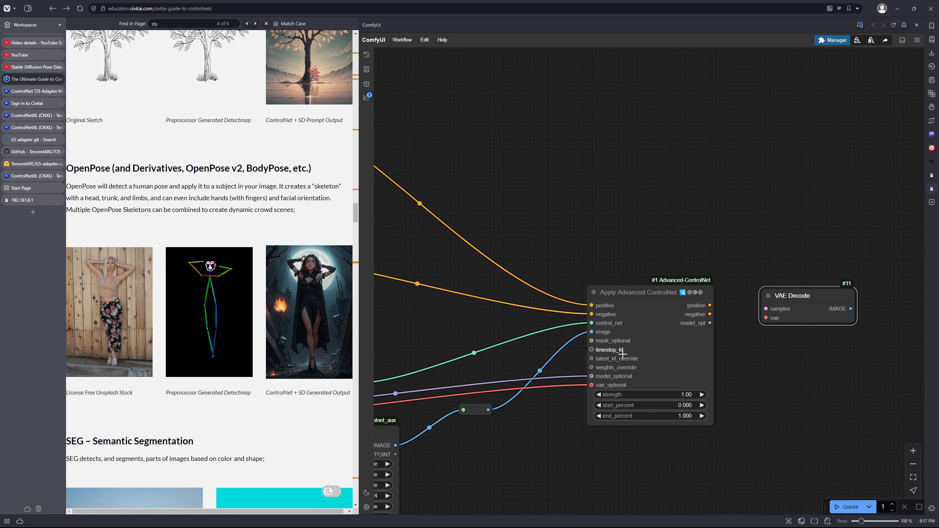
drag(661, 300, 645, 305)
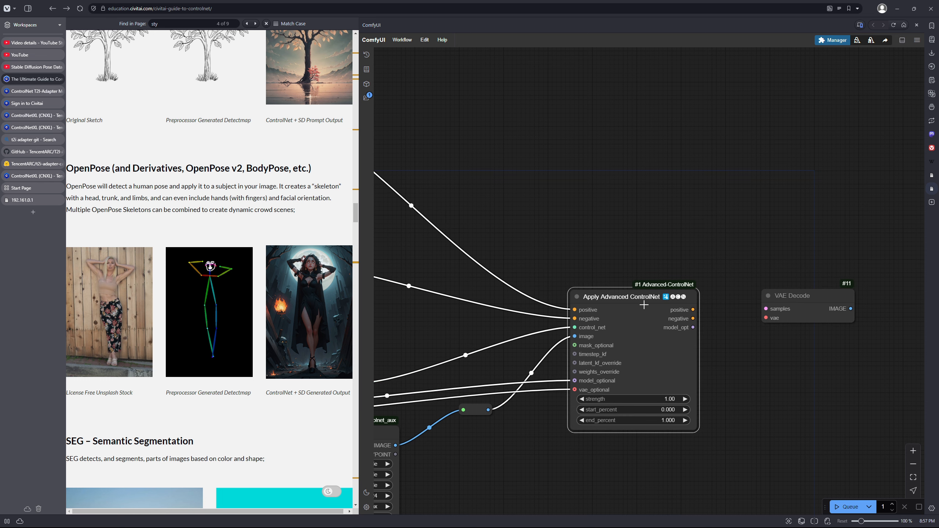
click(786, 296)
scroll(692, 285, down, 8)
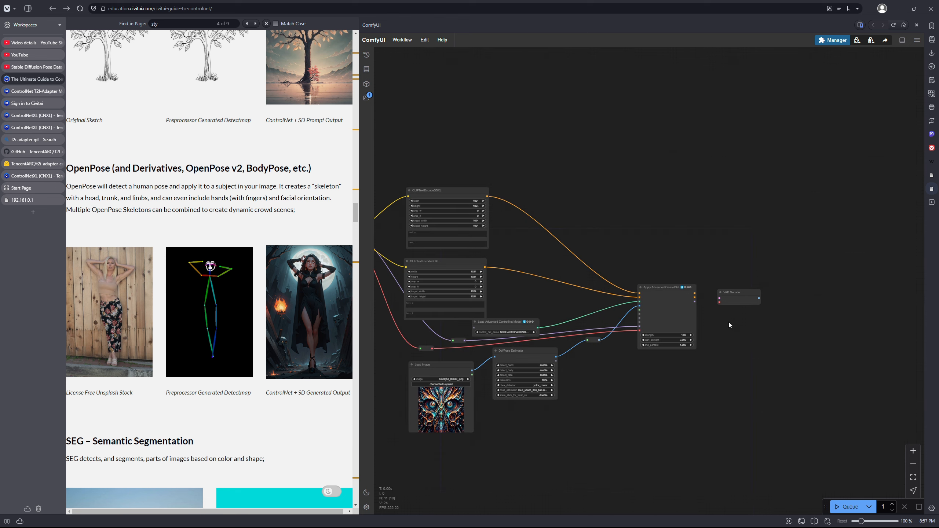
double_click(728, 320)
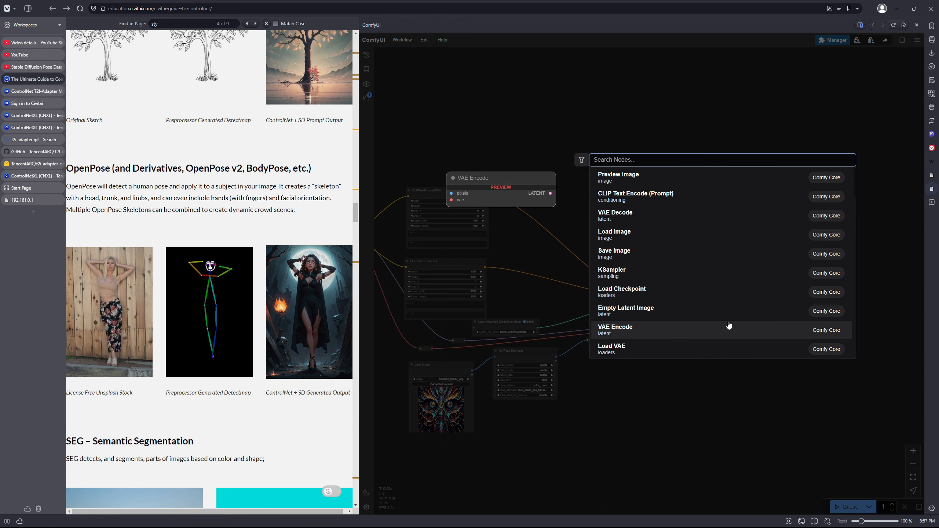
click(680, 388)
drag(649, 370, 781, 340)
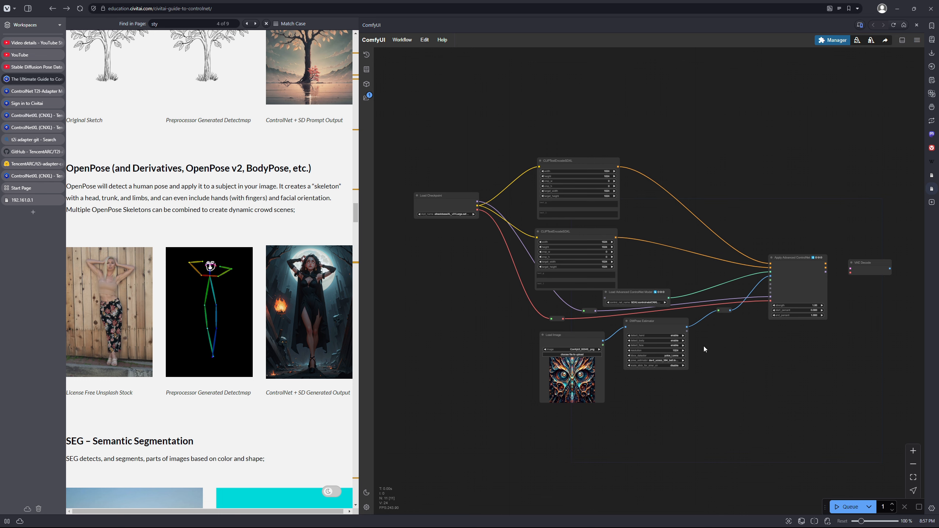
Choose the TencentARC Openpose.safetensors model as control_net_name in Load Advanced ControlNet Model.
scroll(704, 348, up, 2)
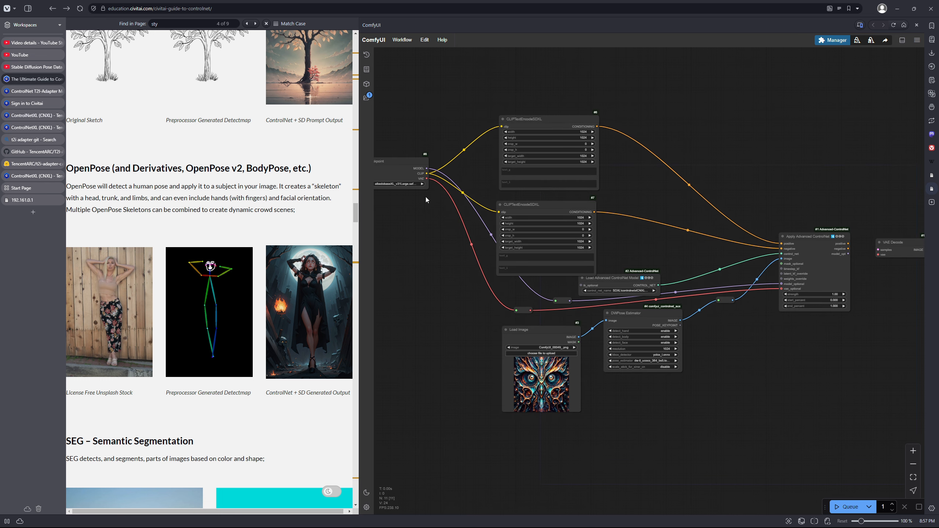
click(625, 291)
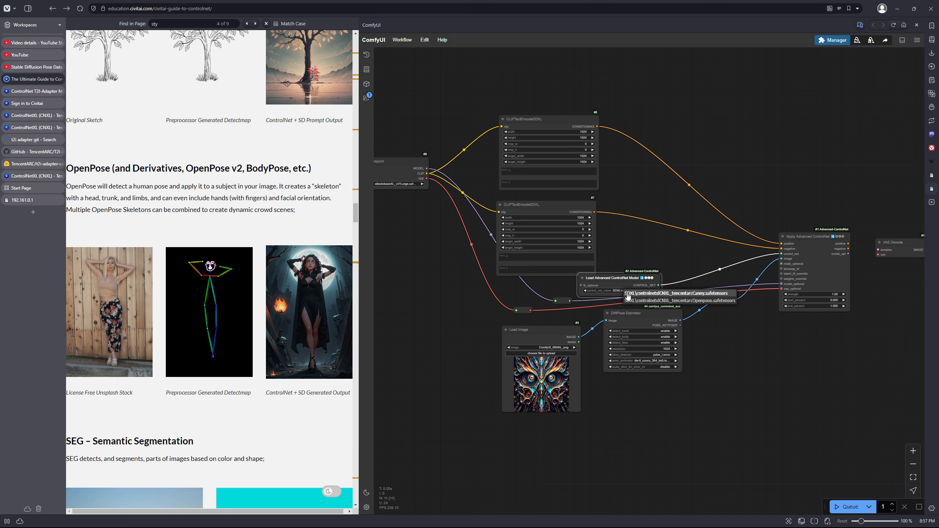
click(629, 301)
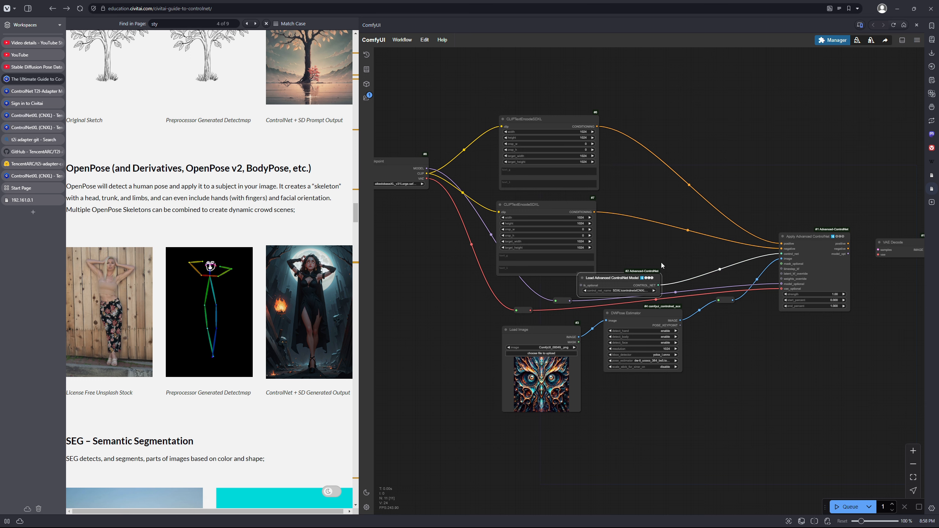
Move the VAE Decode node lower beside Apply Advanced ControlNet to clear space for a sampler.
click(931, 179)
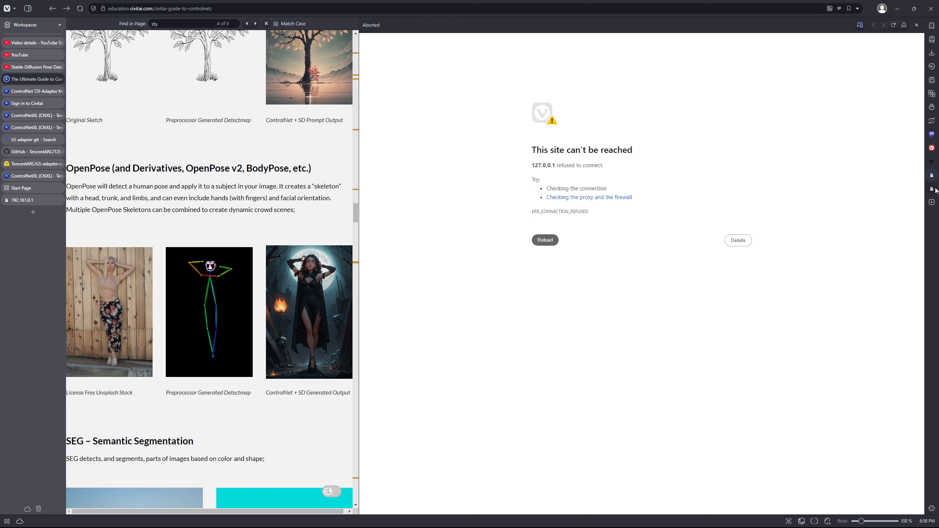
click(931, 192)
drag(838, 210, 777, 197)
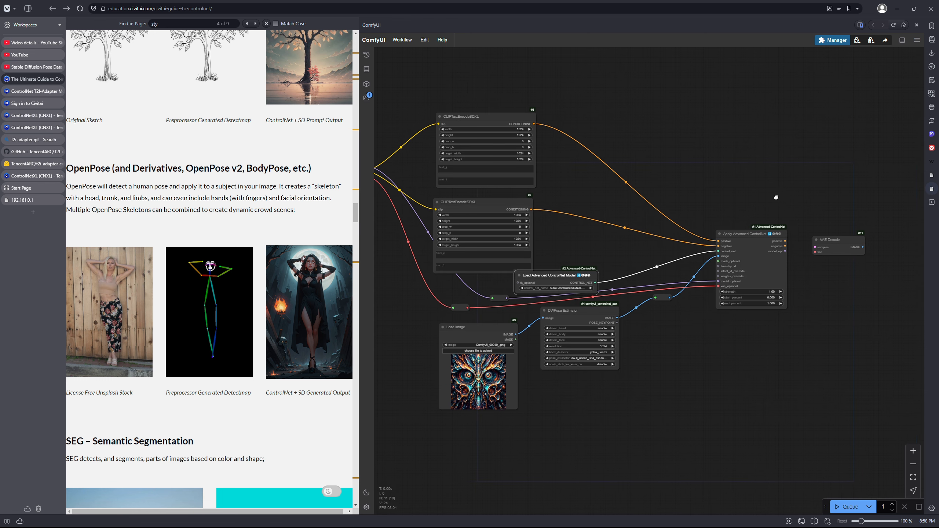
drag(832, 241, 779, 254)
scroll(779, 253, up, 1)
scroll(778, 253, up, 3)
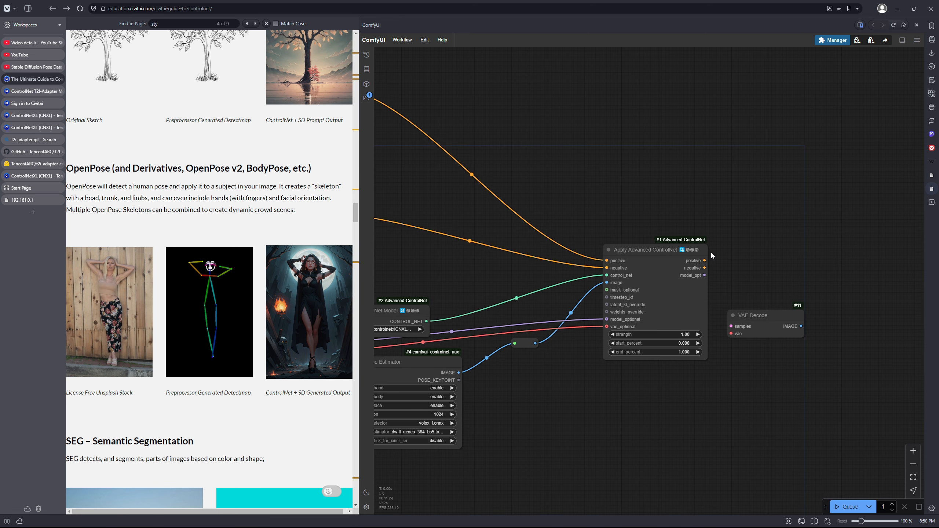
Search the nodes for a KSampler and add KSampler (Efficient) beyond Apply Advanced ControlNet.
drag(795, 201, 758, 213)
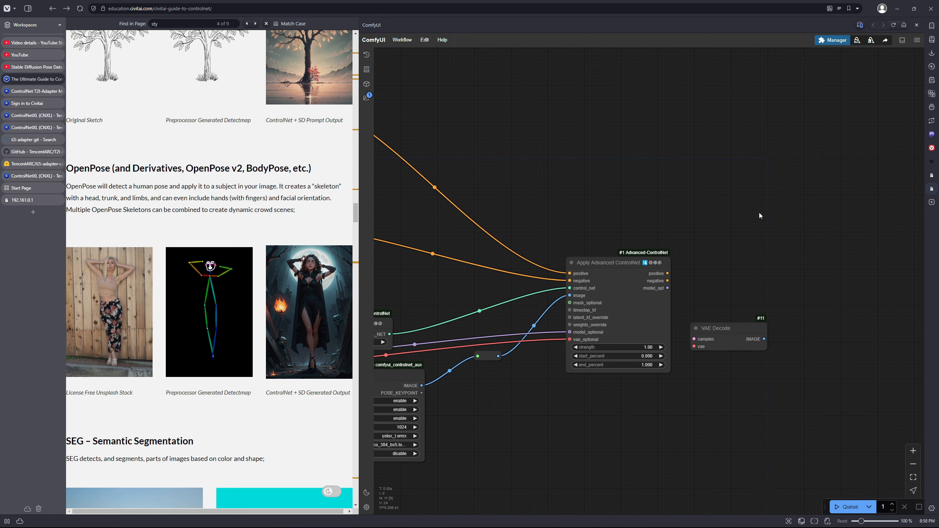
double_click(756, 211)
text(ksa)
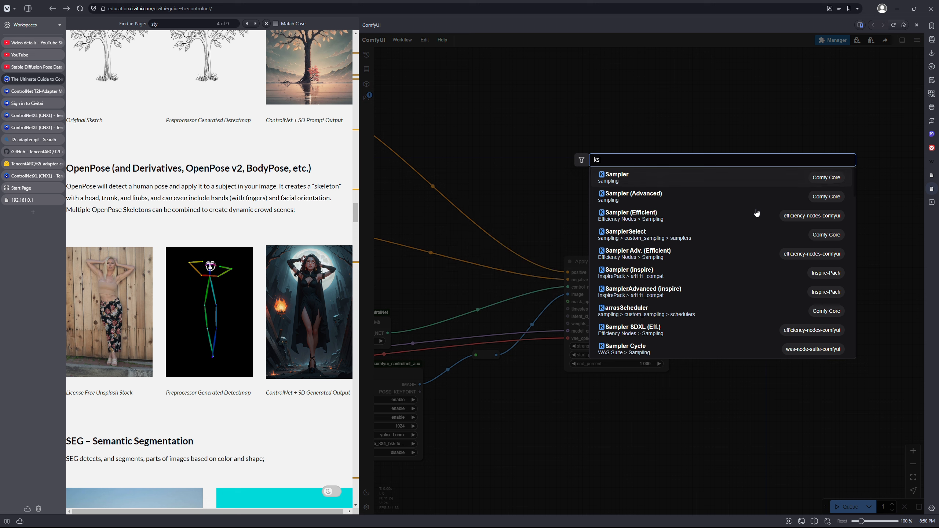
click(714, 217)
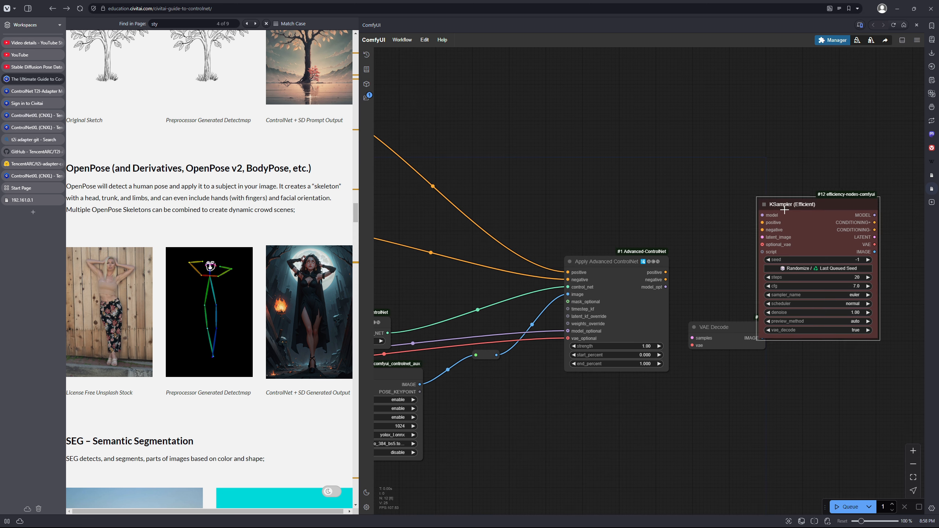
Connect Load Checkpoint's MODEL and Apply Advanced ControlNet's positive and negative outputs to the matching inputs of KSampler (Efficient).
scroll(463, 278, down, 5)
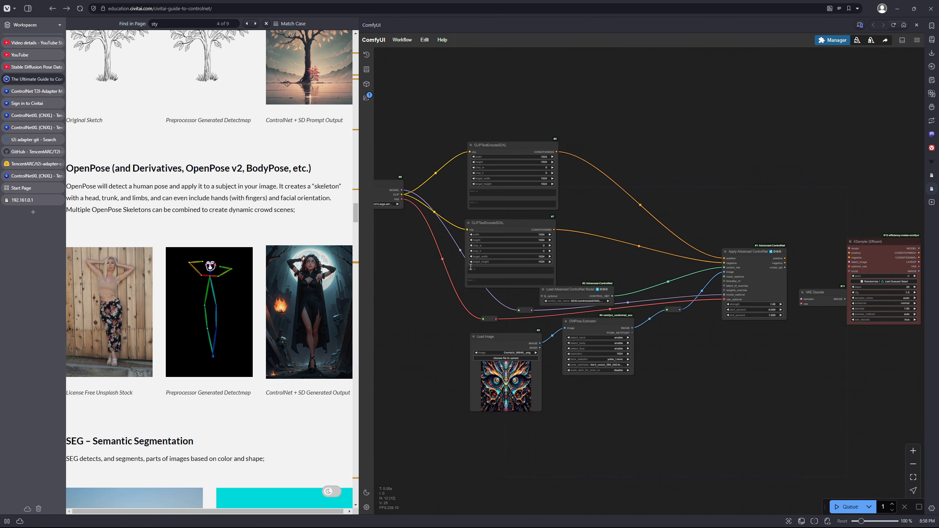
drag(402, 190, 865, 241)
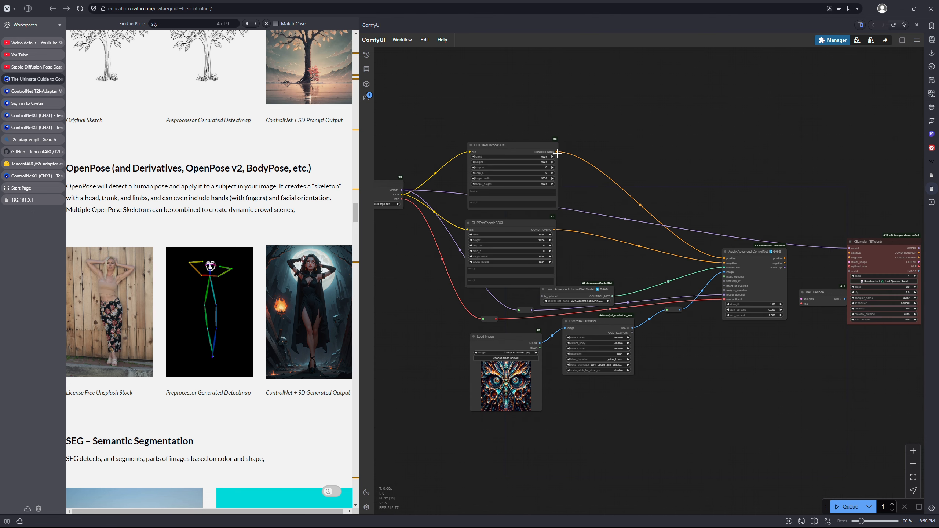
scroll(781, 245, up, 1)
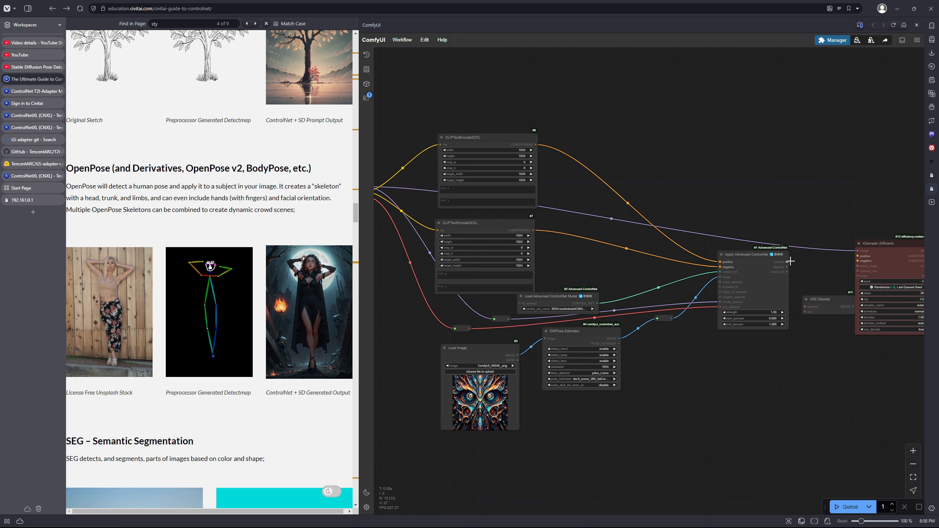
drag(790, 262, 858, 256)
drag(787, 267, 858, 262)
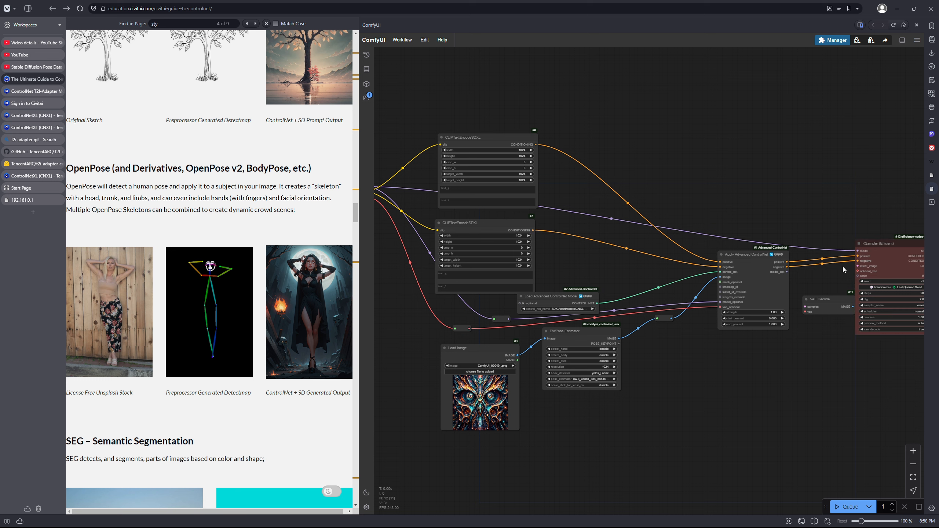
Connect Load Checkpoint's VAE output to the optional_vae input of KSampler (Efficient).
drag(469, 308, 521, 307)
drag(445, 237, 412, 233)
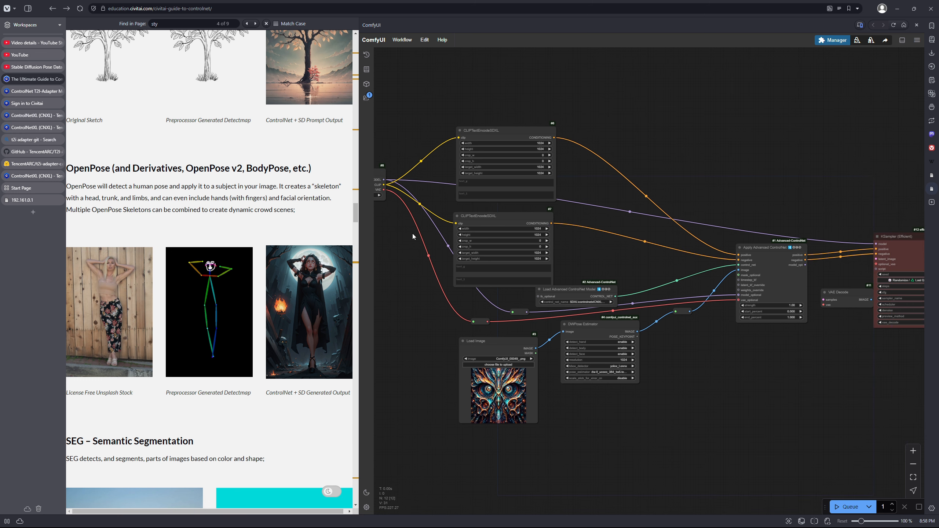
scroll(412, 240, down, 1)
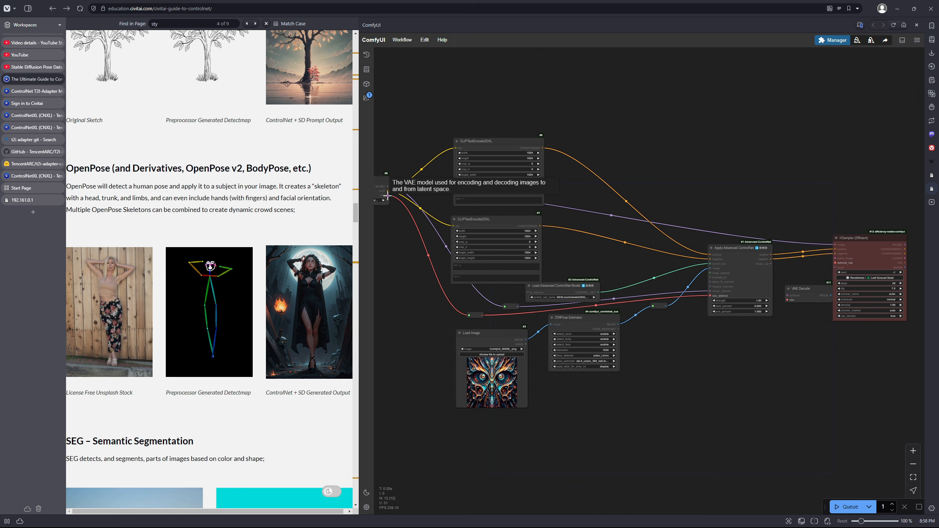
drag(387, 195, 843, 262)
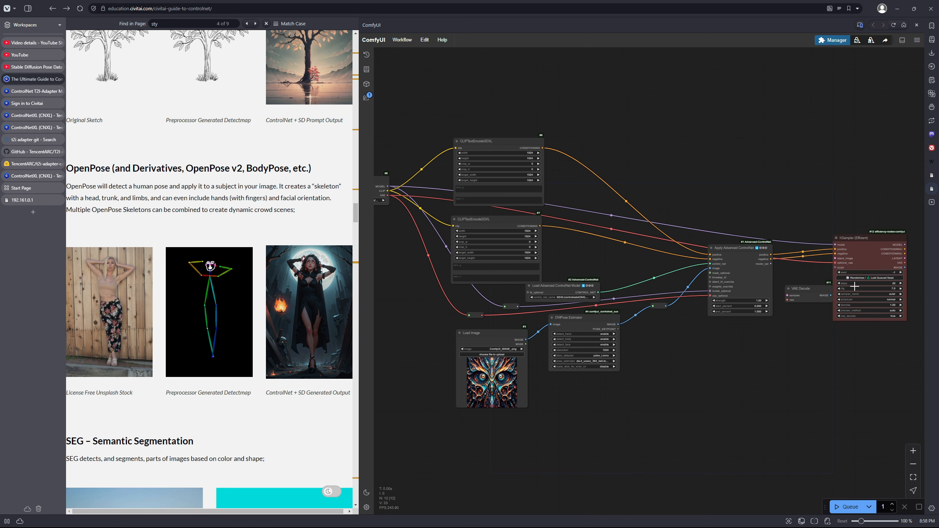
Examine the KSampler (Efficient) settings and its connections to the rest of the workflow for missing inputs.
scroll(888, 338, up, 5)
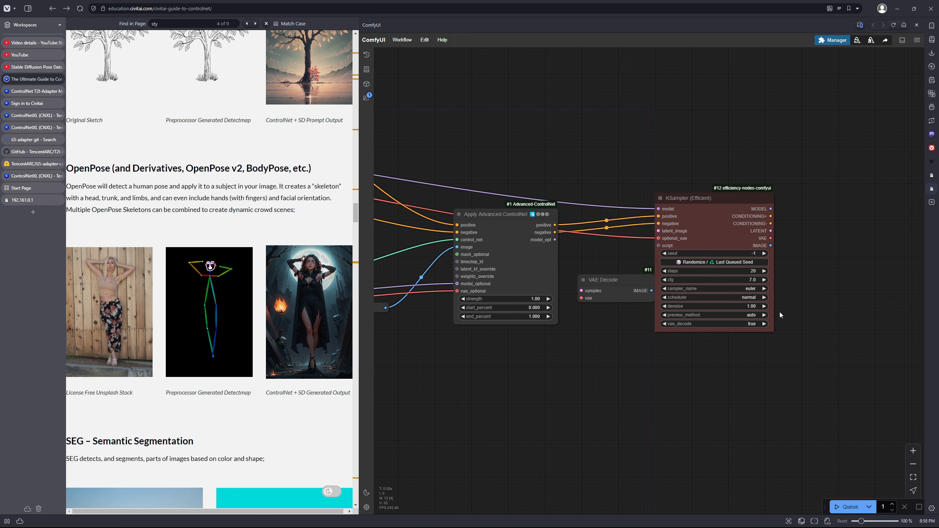
scroll(525, 348, down, 6)
drag(457, 359, 644, 333)
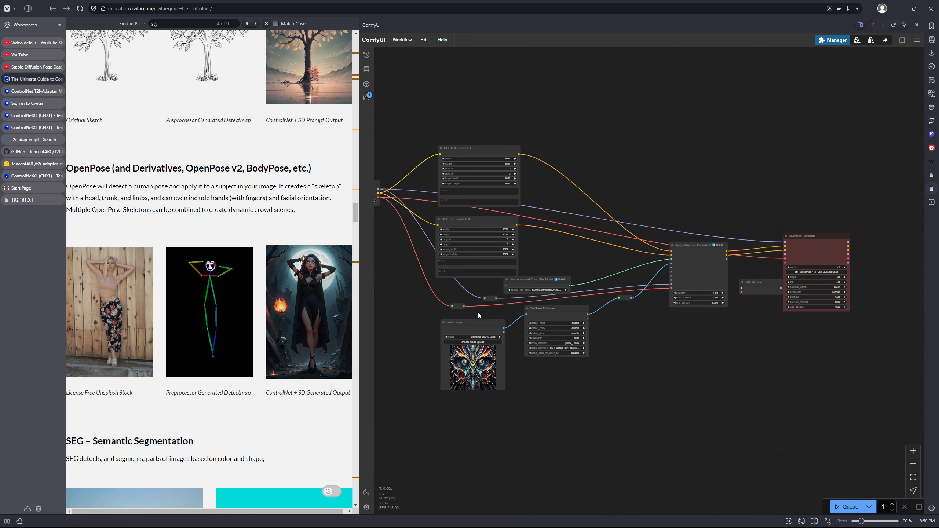
drag(413, 301, 474, 298)
drag(797, 185, 661, 209)
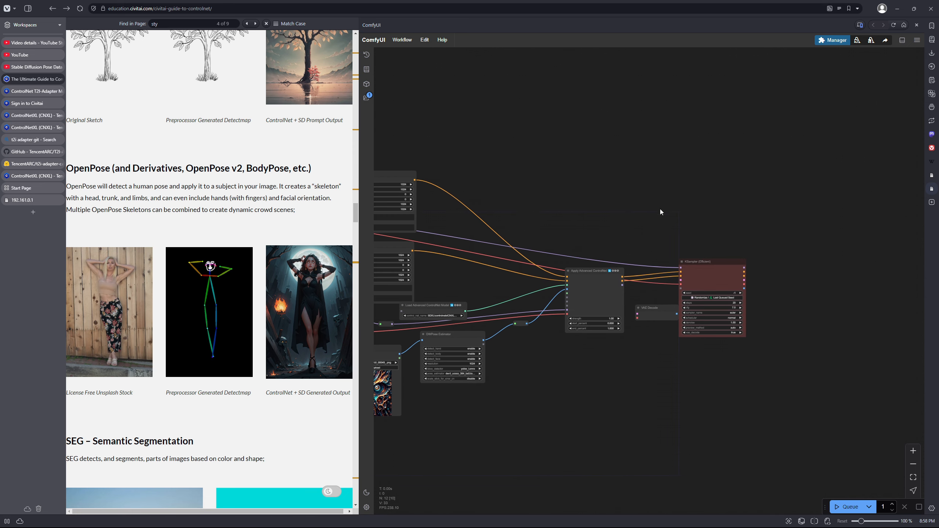
scroll(723, 224, up, 3)
scroll(745, 257, up, 1)
drag(755, 291, 774, 265)
scroll(662, 289, down, 10)
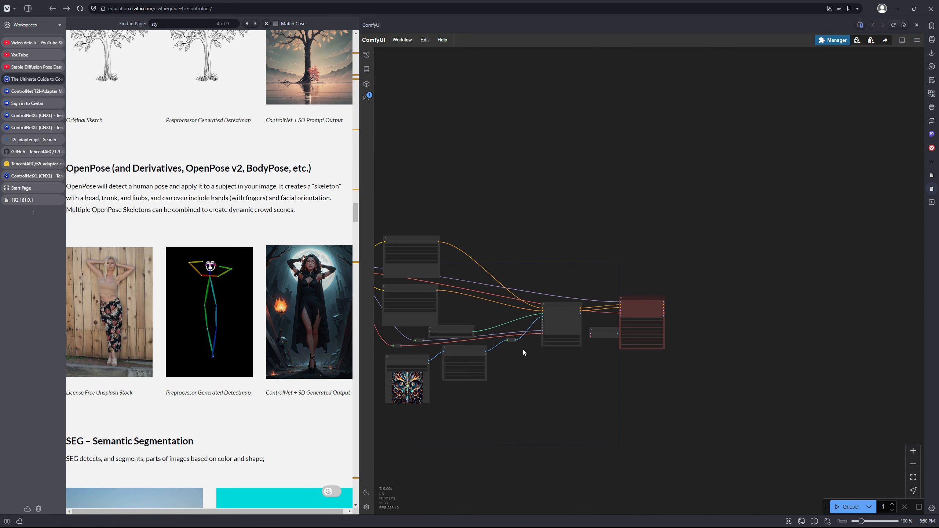
Add an Empty Latent Image node in the free space below Load Checkpoint.
drag(516, 367, 661, 340)
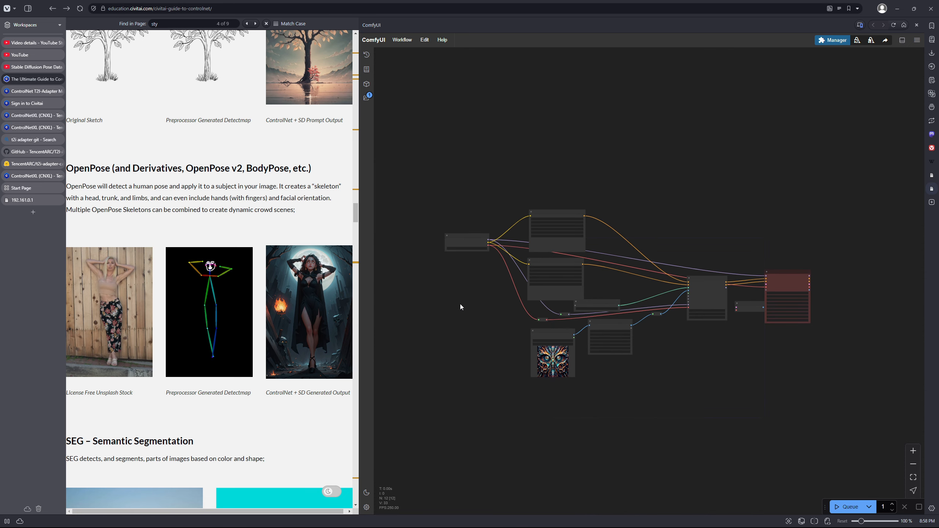
double_click(460, 304)
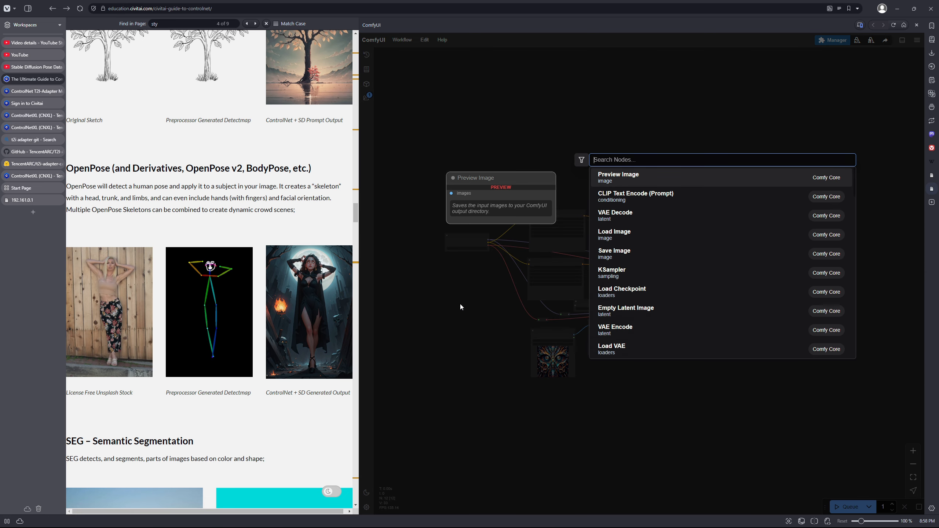
click(612, 313)
scroll(481, 281, up, 5)
drag(459, 298, 574, 283)
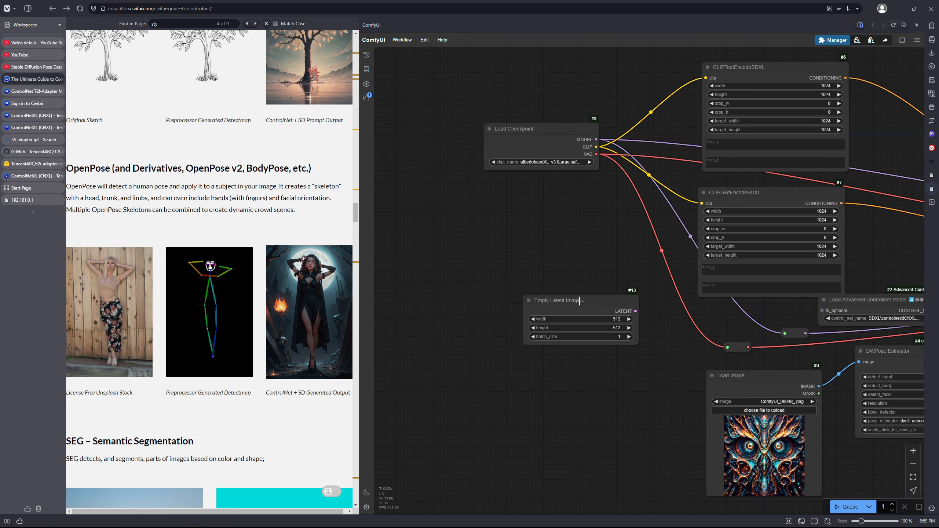
Convert the width and height widgets of the Empty Latent Image node to inputs.
right_click(576, 311)
mouse_move(603, 421)
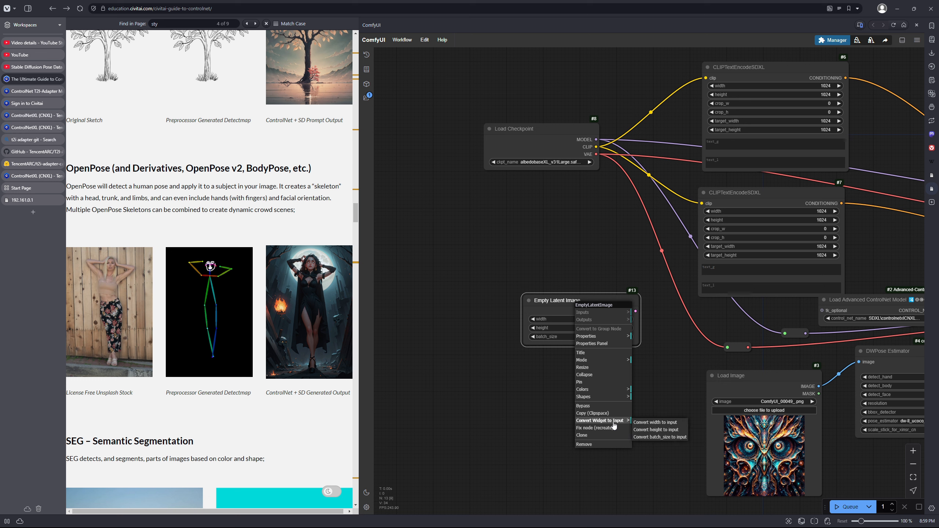
click(648, 423)
right_click(592, 348)
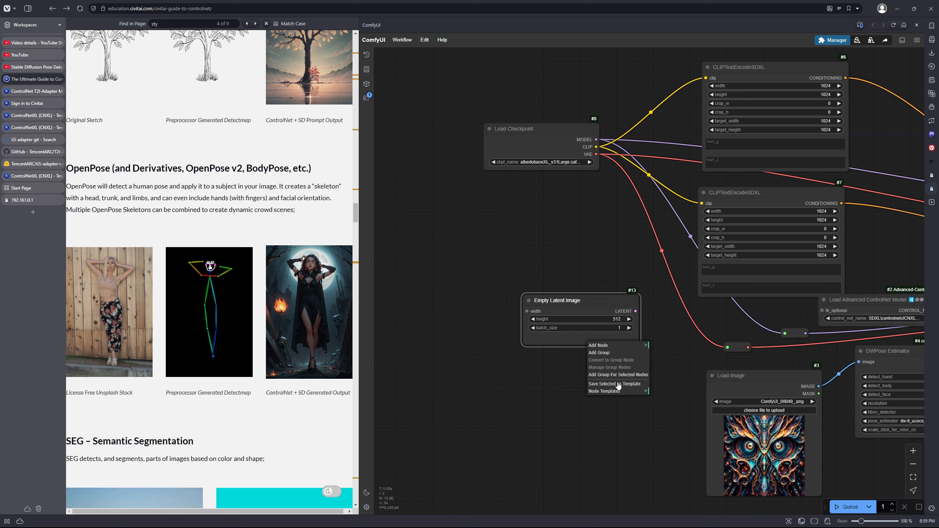
right_click(575, 342)
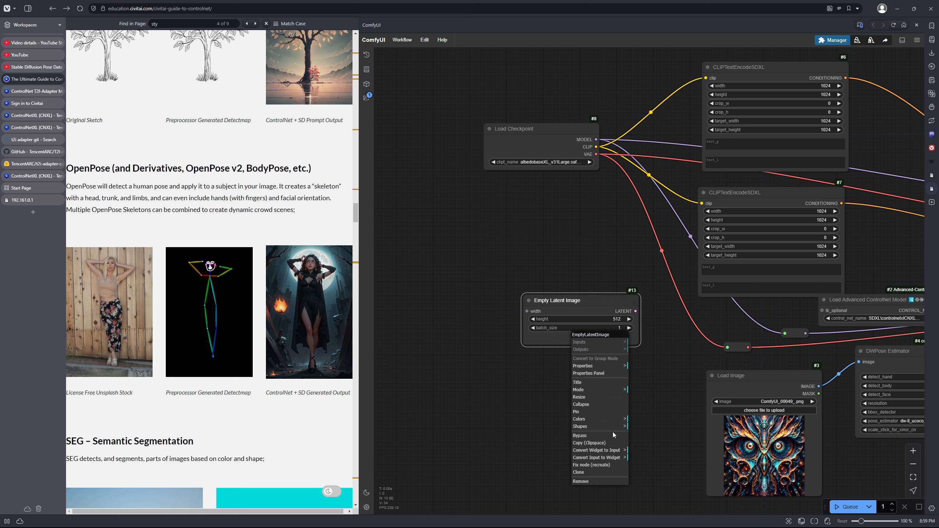
mouse_move(611, 450)
click(641, 452)
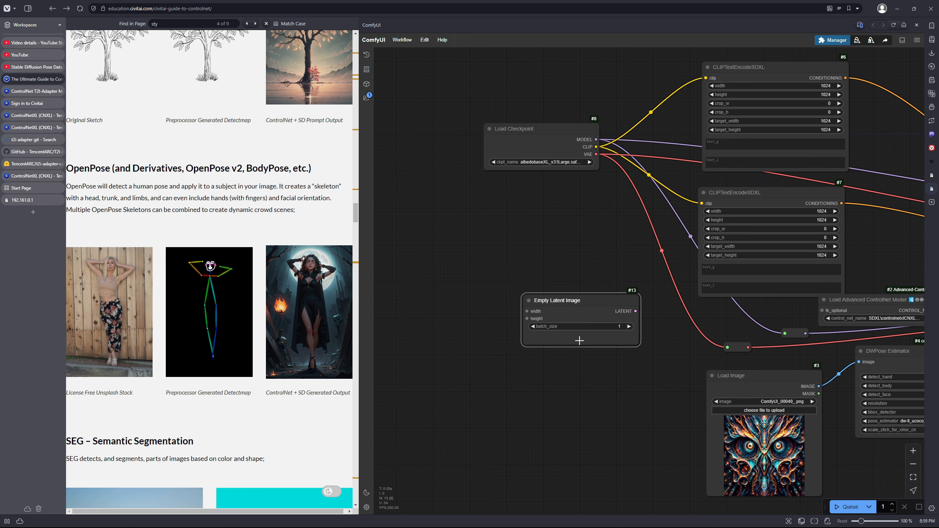
Add an SDXL Resolutions (JPS) node beside the Empty Latent Image node.
drag(407, 308, 486, 317)
double_click(469, 317)
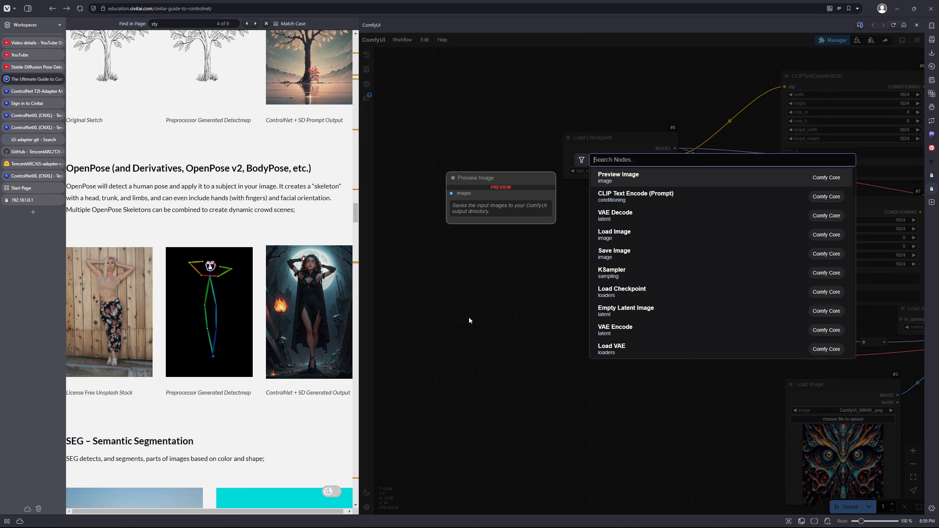
text(res)
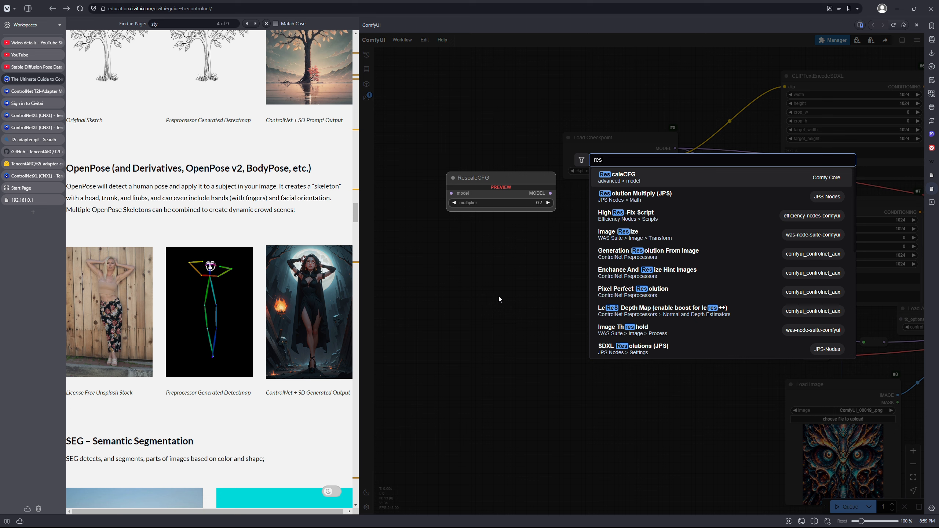
text(ol)
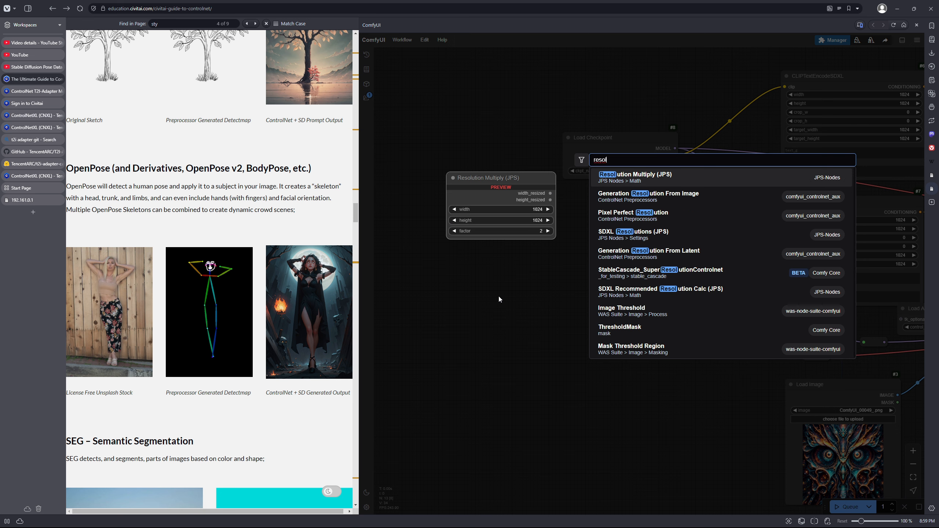
text(u)
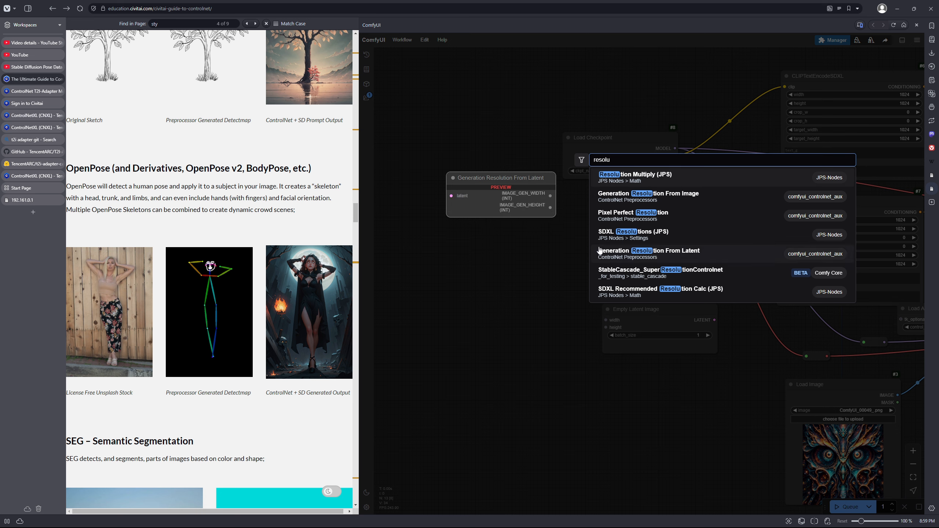
click(615, 235)
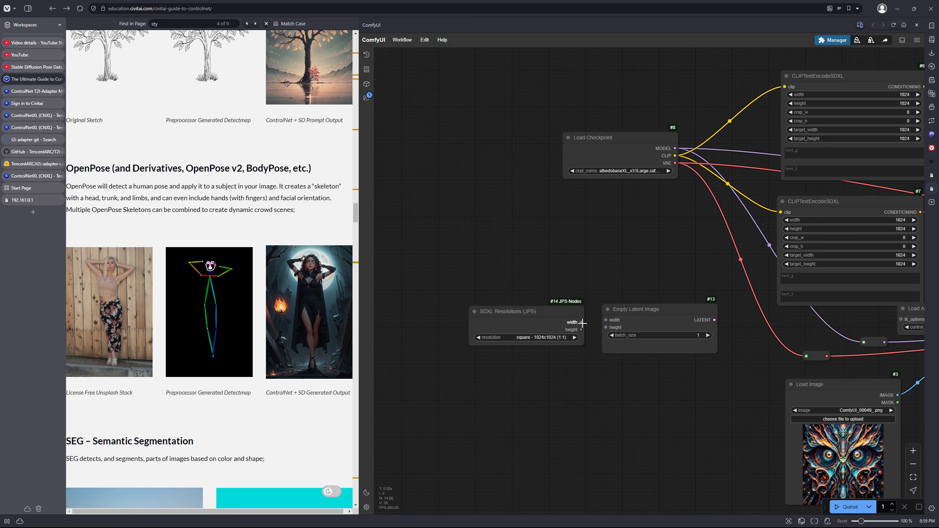
Connect the SDXL Resolutions width and height outputs to Empty Latent Image and check the available resolution presets.
drag(580, 322, 606, 327)
click(561, 339)
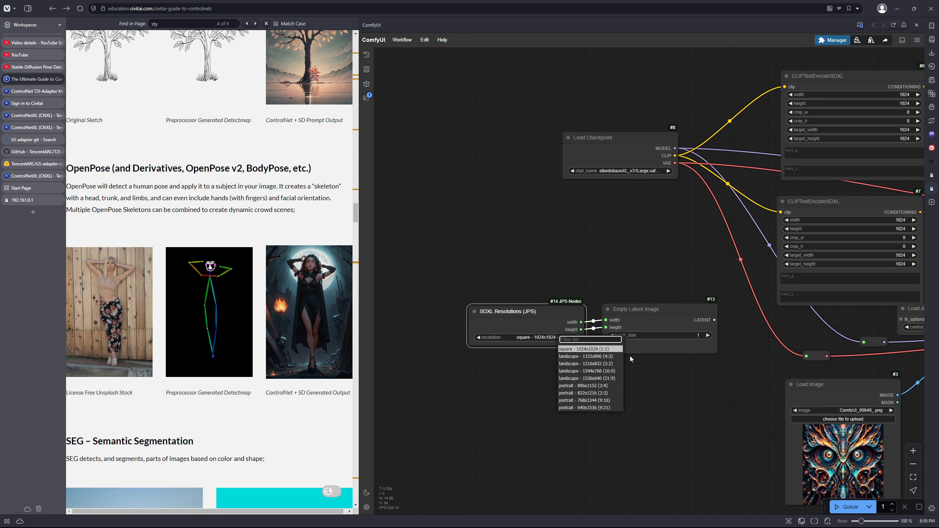
click(689, 367)
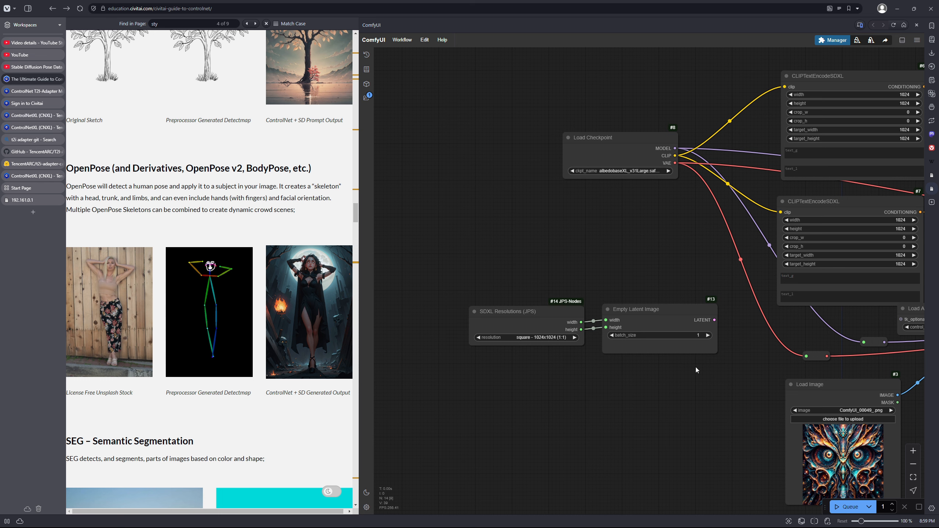
Route Empty Latent Image's LATENT output through a reroute point to the latent_image input of KSampler (Efficient).
scroll(712, 345, down, 6)
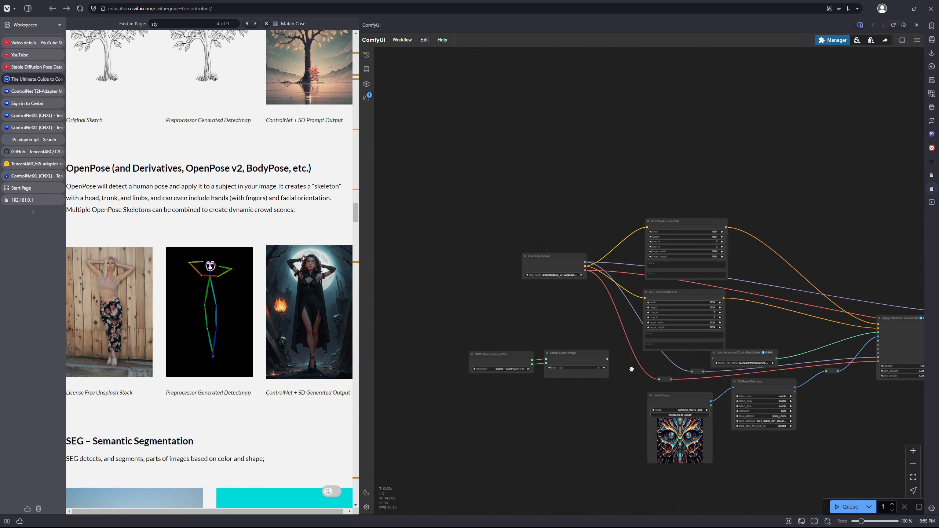
drag(653, 368, 712, 364)
click(747, 358)
scroll(713, 365, up, 4)
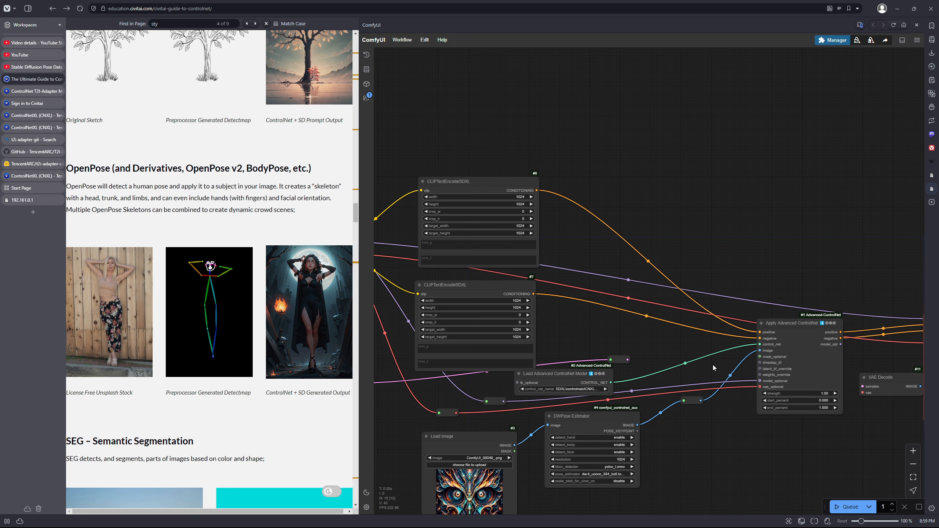
drag(627, 360, 907, 347)
scroll(840, 385, up, 1)
scroll(832, 367, down, 5)
drag(904, 420, 746, 440)
scroll(763, 431, up, 5)
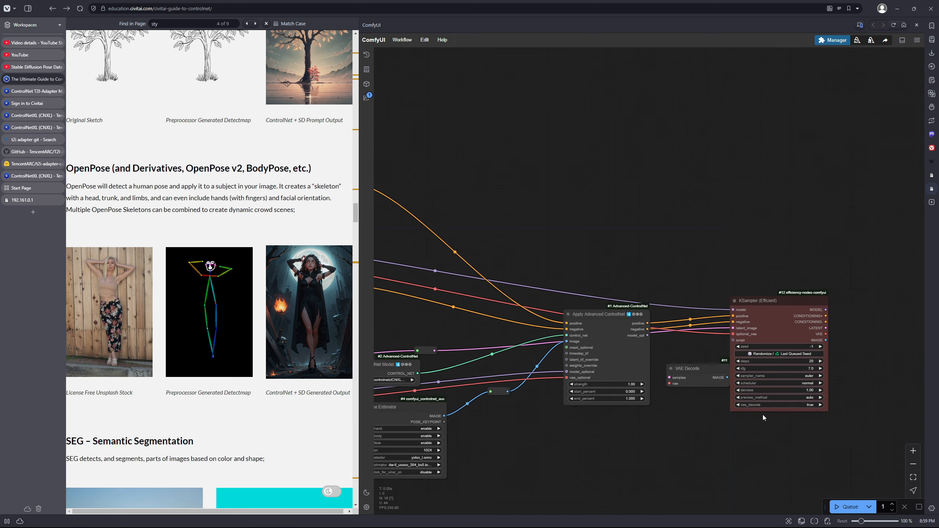
Add a Preview Image node, enlarge it and place it above and to the right of KSampler (Efficient).
drag(920, 390, 643, 404)
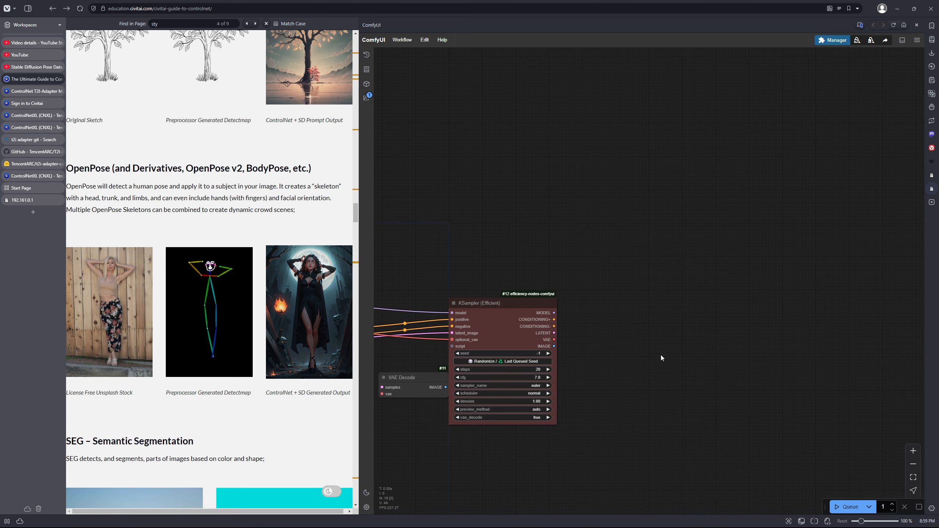
double_click(633, 335)
click(631, 178)
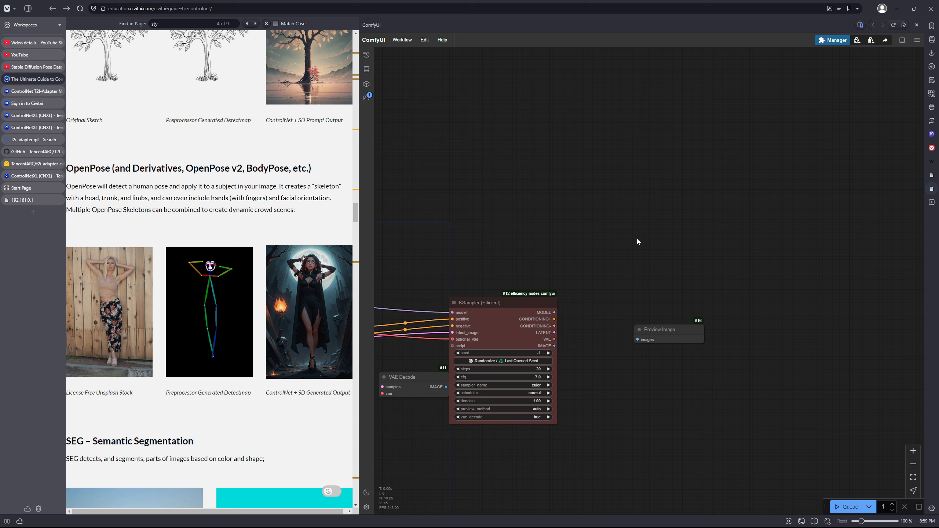
drag(704, 343, 757, 314)
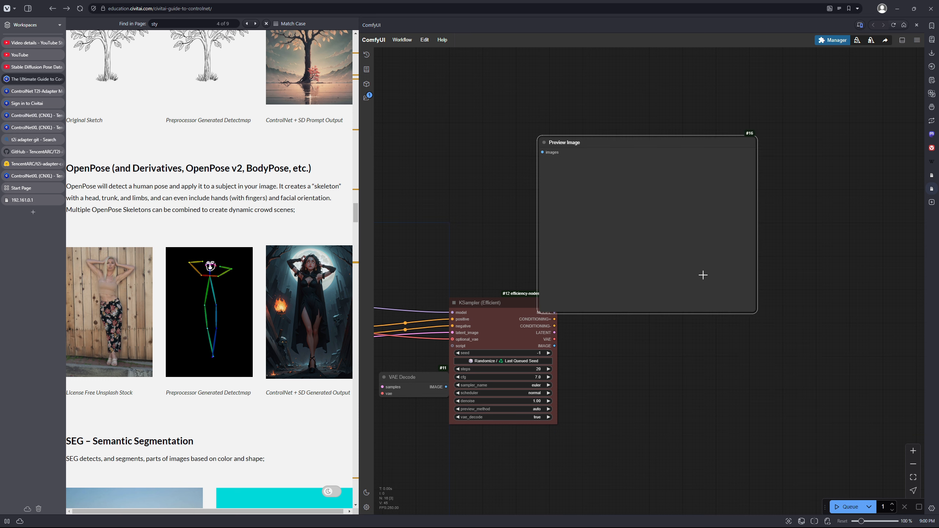
drag(704, 276, 743, 288)
Add the WAS Suite Image Save node below the Preview Image node.
double_click(611, 381)
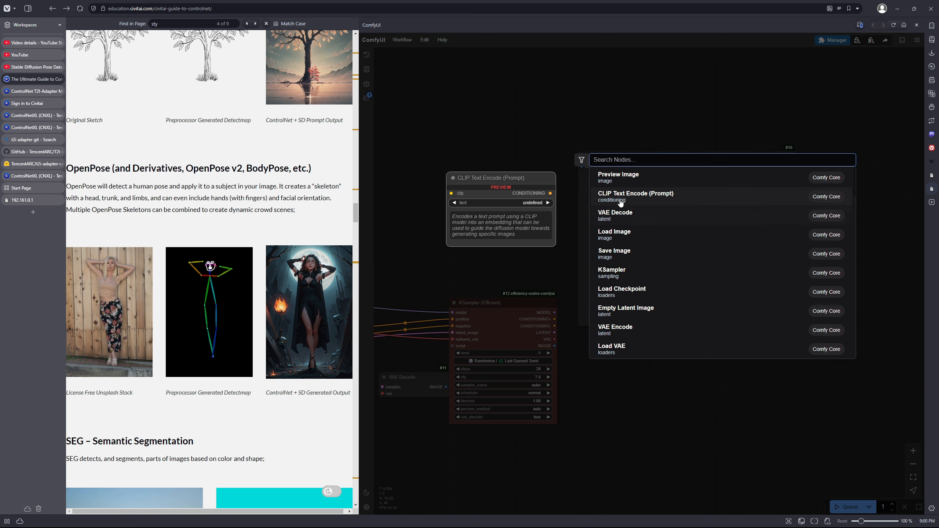
text(save)
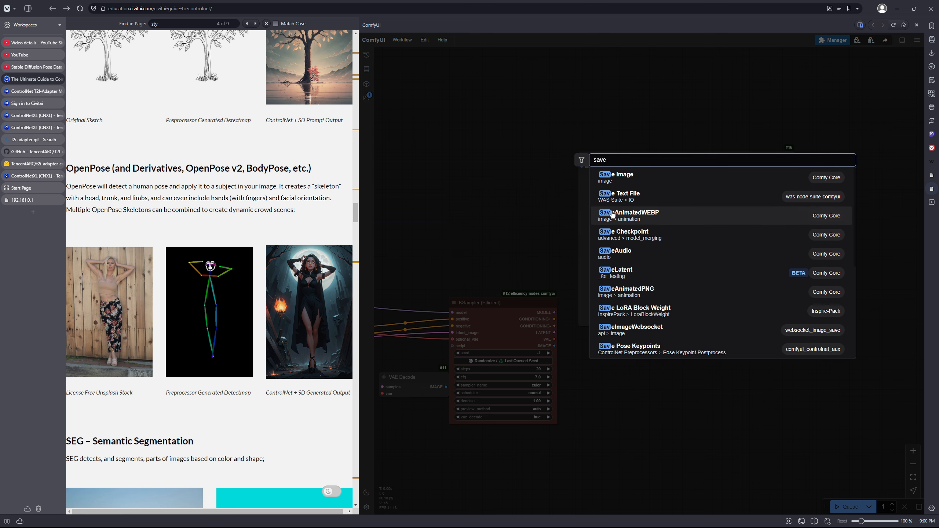
scroll(614, 222, down, 5)
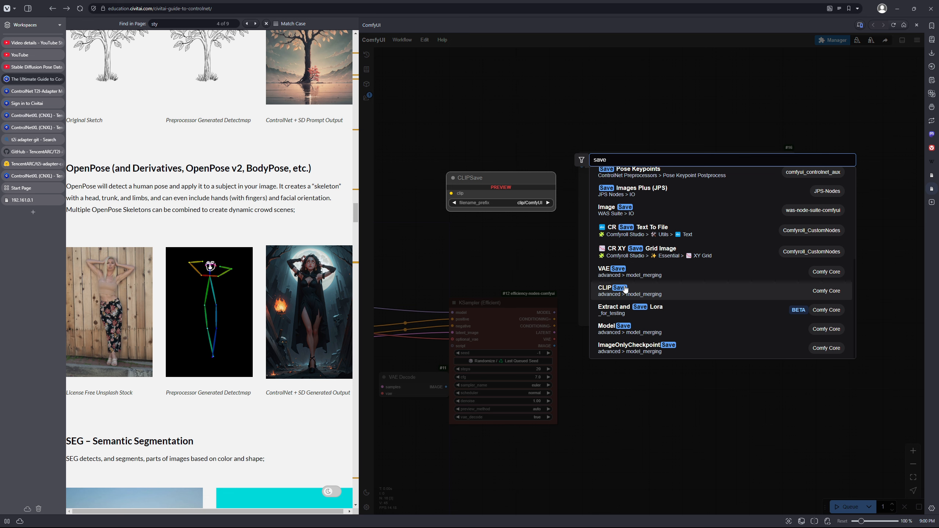
scroll(625, 289, up, 2)
click(624, 282)
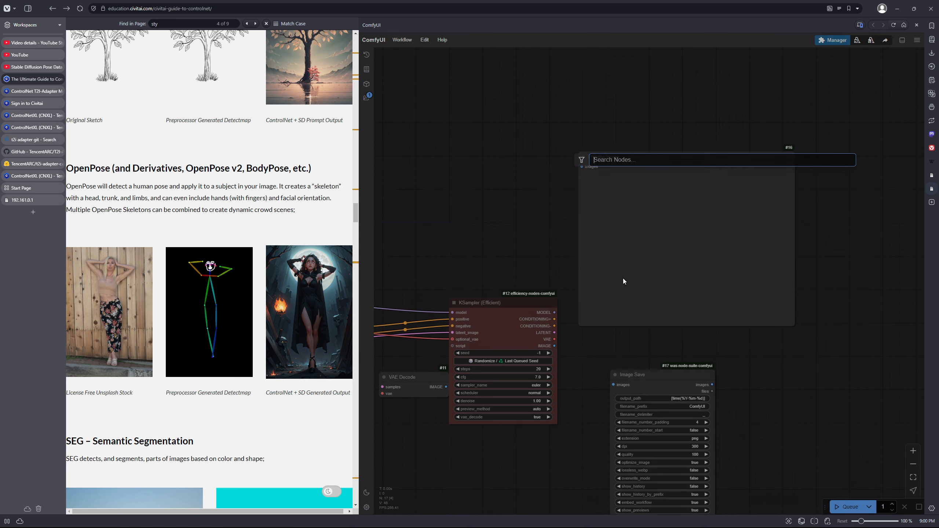
Connect KSampler (Efficient)'s IMAGE output to the images inputs of both Preview Image and Image Save.
mouse_move(553, 312)
mouse_down()
mouse_move(581, 327)
mouse_move(616, 385)
mouse_move(556, 311)
mouse_up()
drag(555, 346, 580, 197)
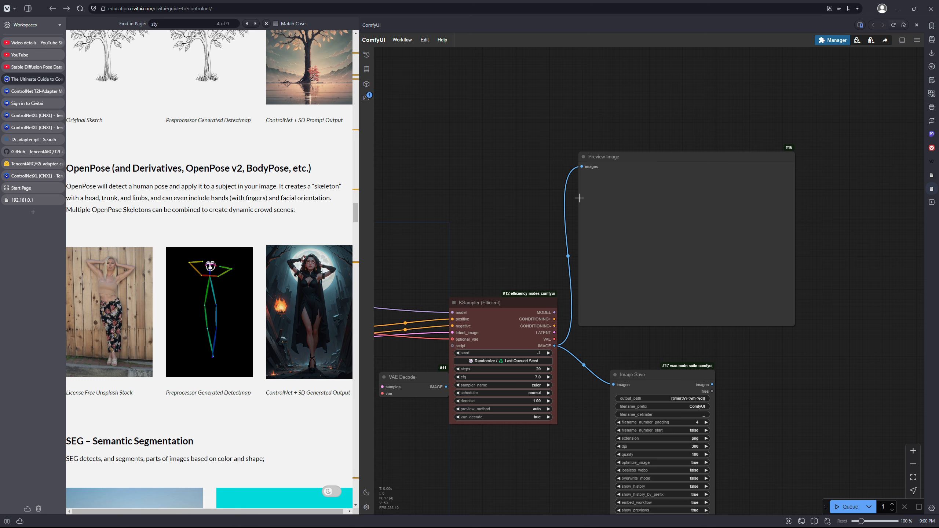
Set embed_workflow to false on the Image Save node and delete the unused VAE Decode node.
scroll(592, 366, down, 3)
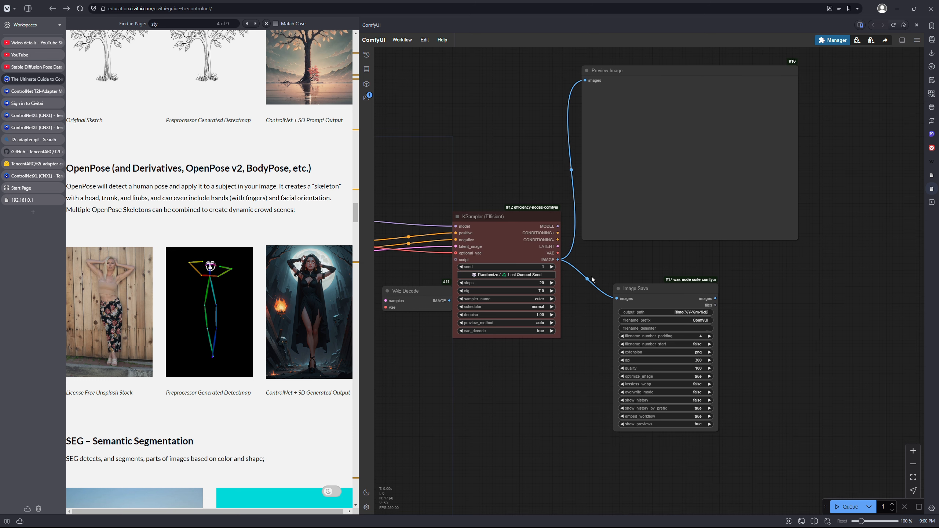
click(622, 417)
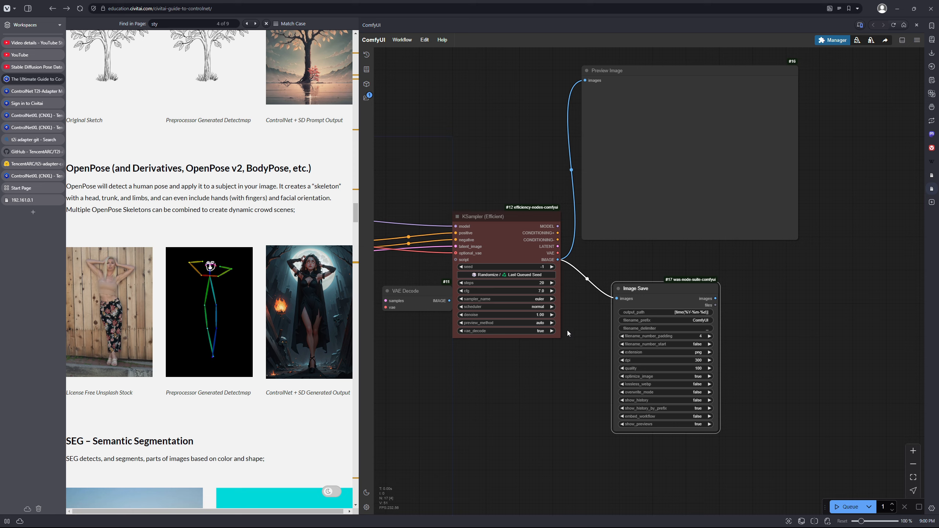
scroll(568, 333, down, 8)
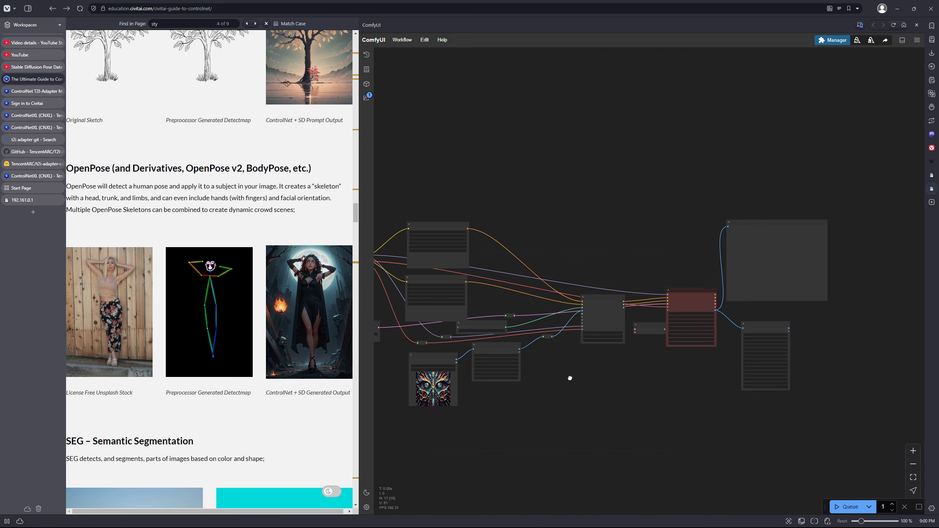
scroll(643, 339, up, 3)
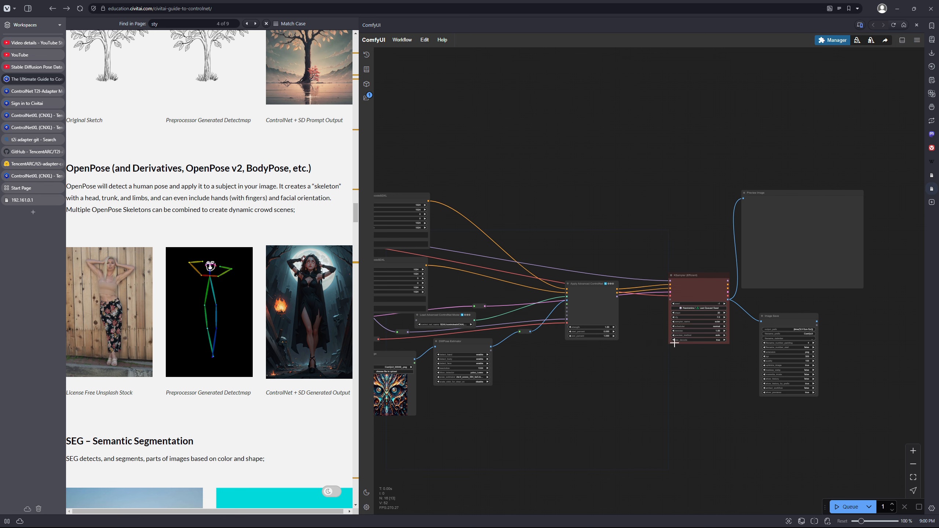
Set vae_decode to true (tiled) and sampler_name to euler_ancestral on KSampler (Efficient).
scroll(675, 361, up, 6)
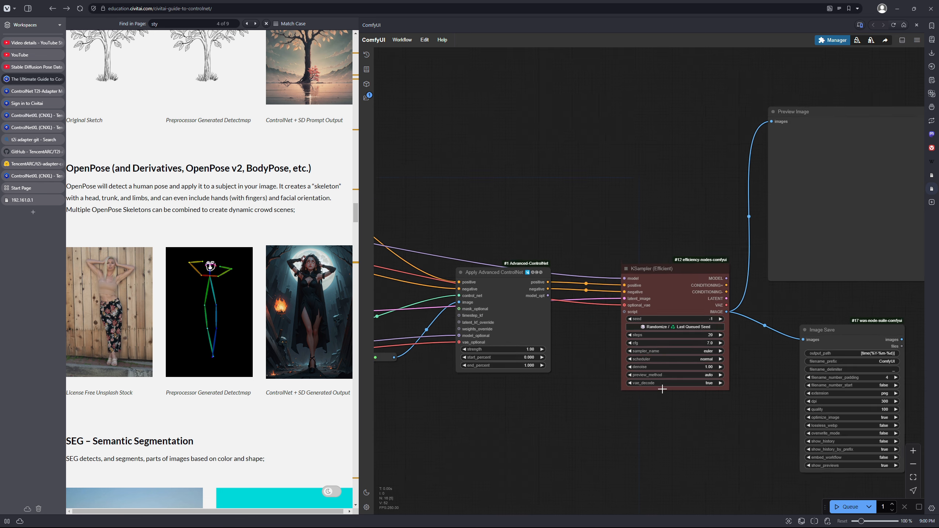
scroll(663, 389, up, 4)
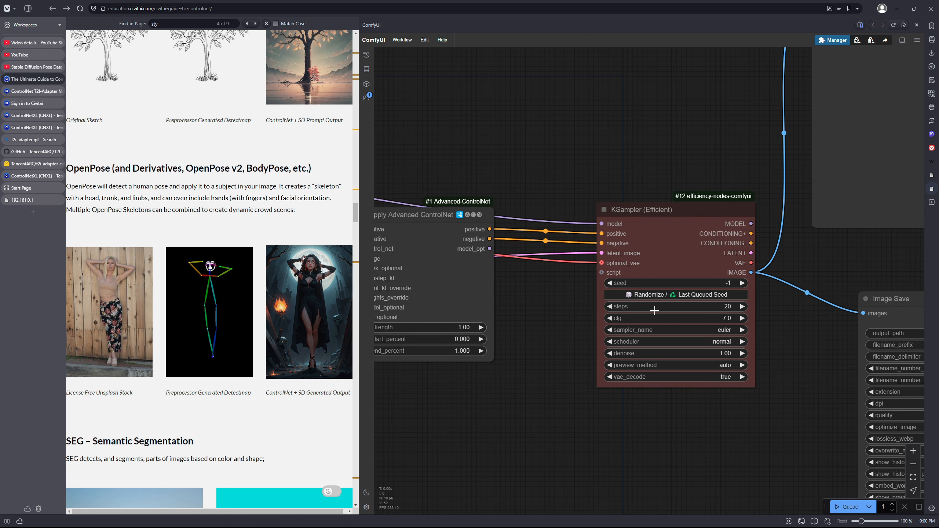
scroll(654, 310, up, 1)
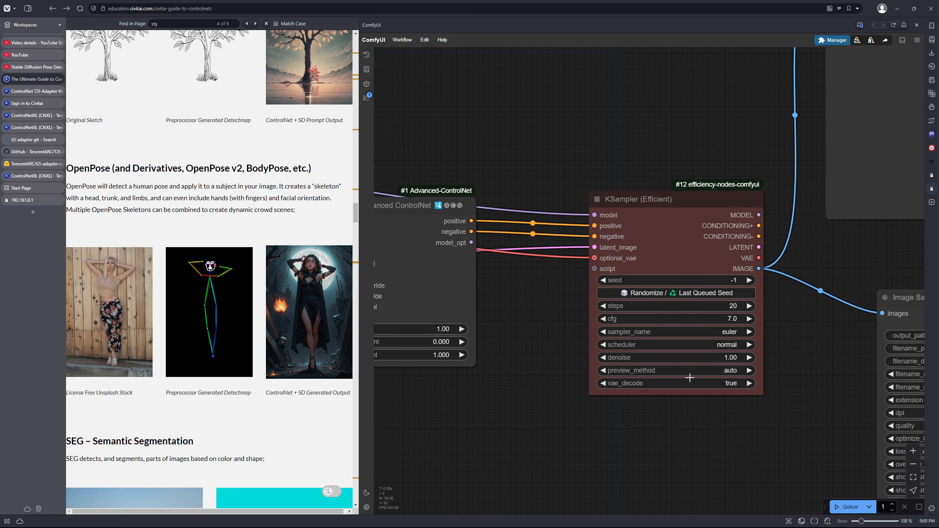
click(725, 384)
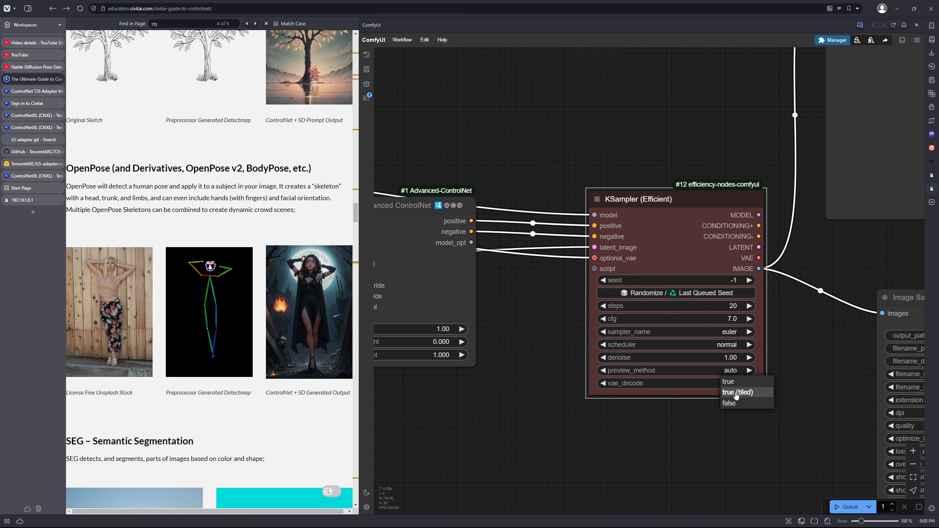
click(736, 394)
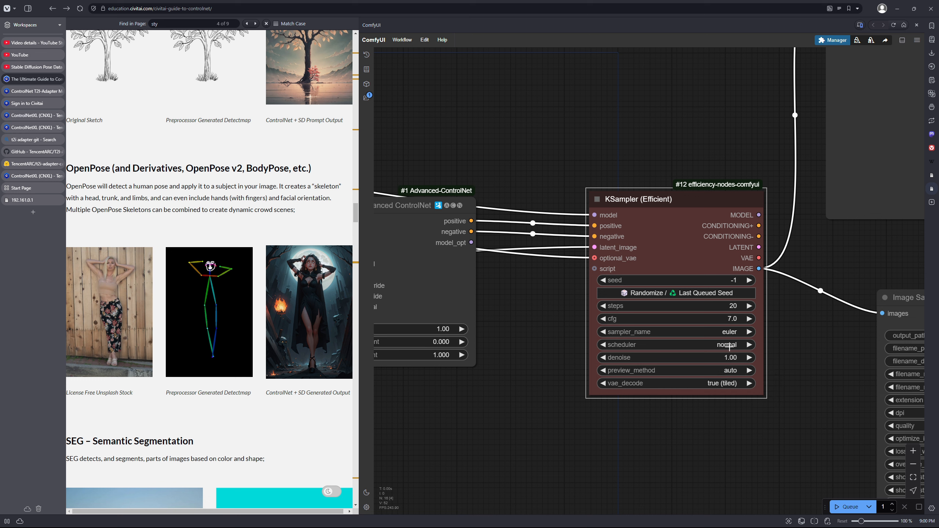
click(728, 332)
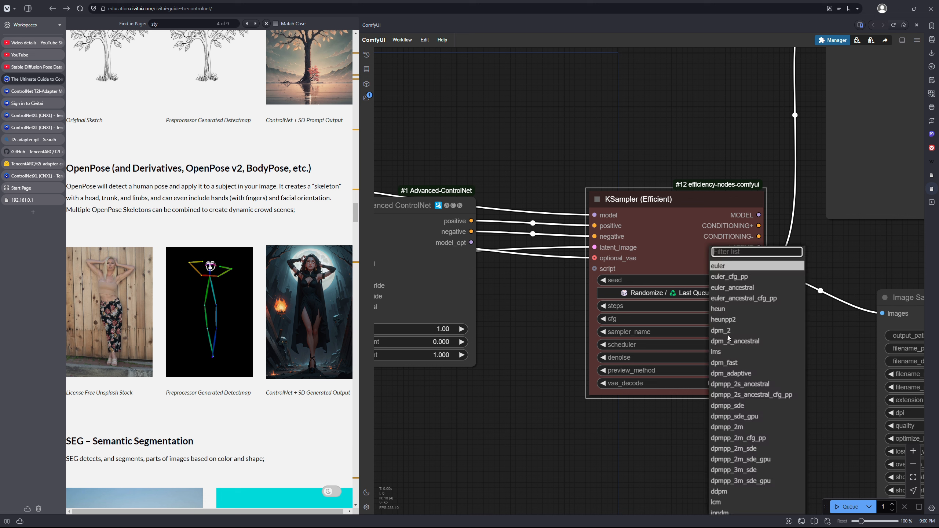
click(727, 289)
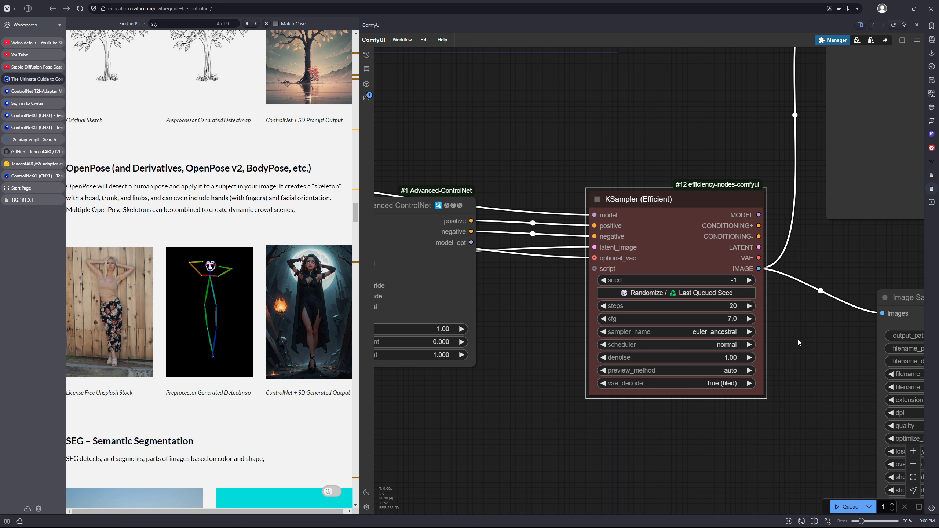
Queue the workflow once and check the executing nodes, starting from Load Checkpoint.
scroll(799, 343, down, 4)
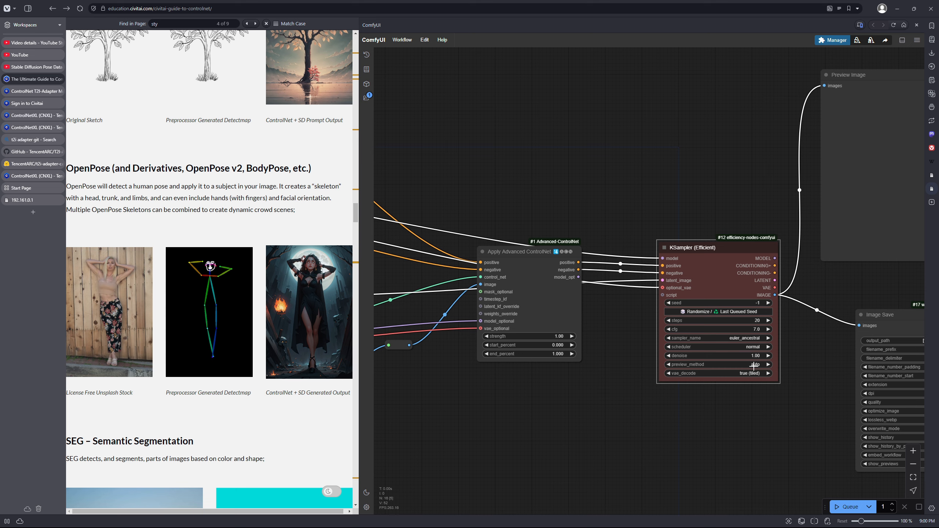
scroll(647, 368, down, 6)
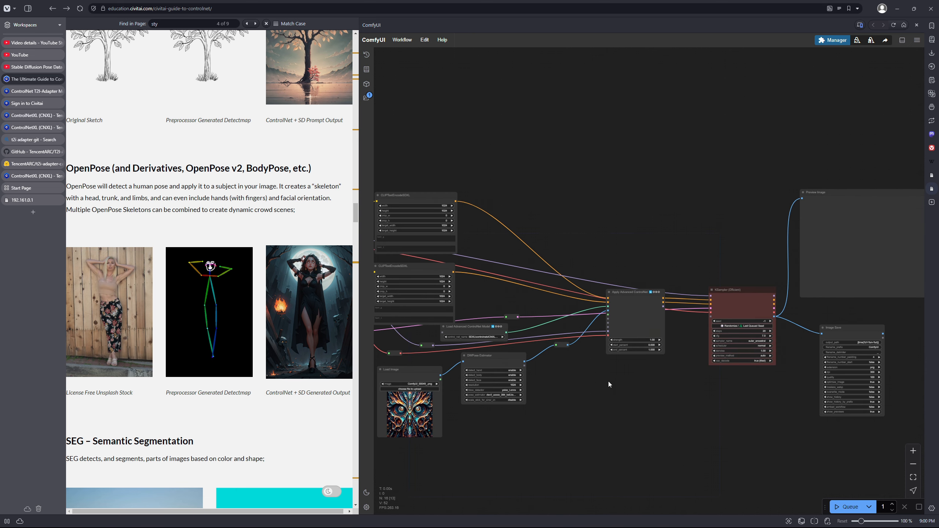
click(847, 508)
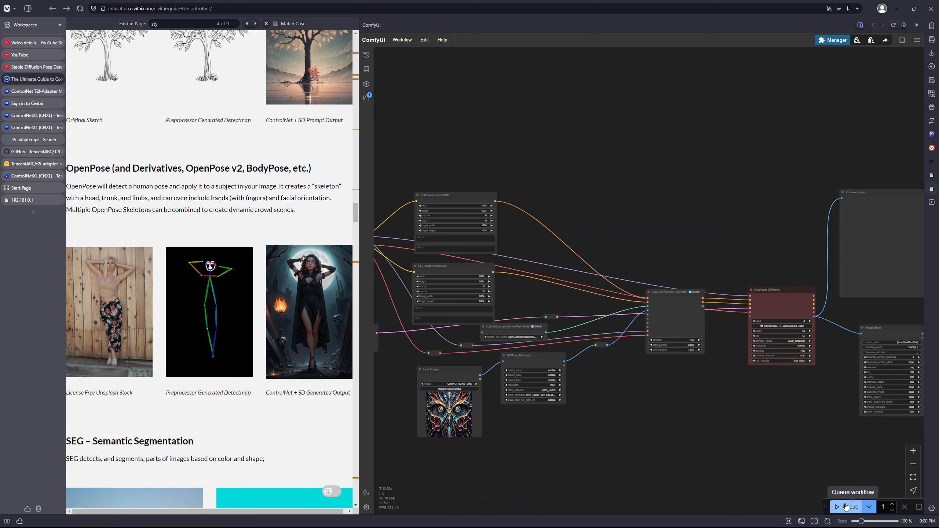
scroll(742, 437, down, 2)
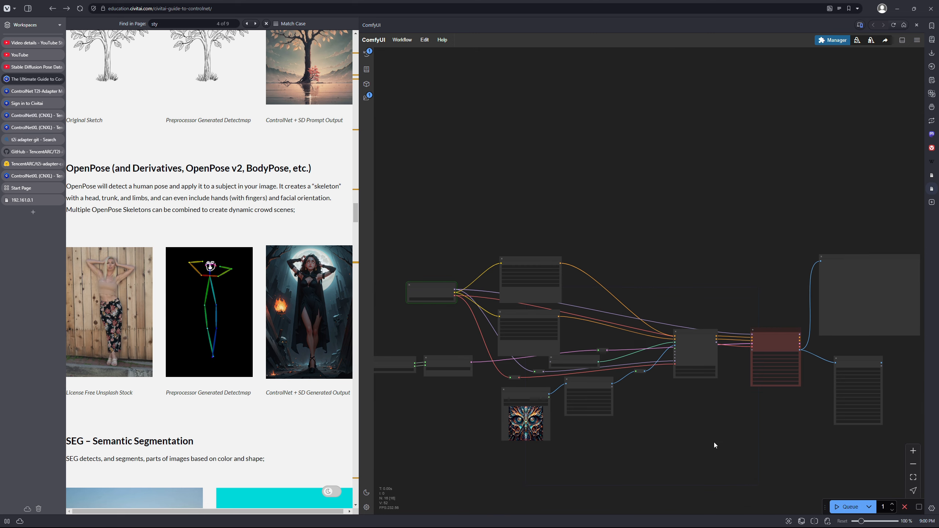
drag(418, 316, 615, 342)
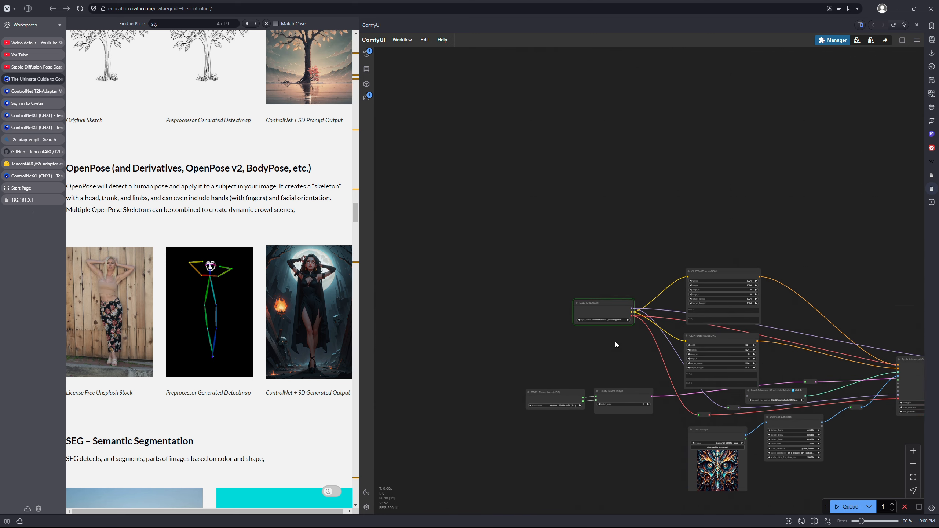
scroll(594, 342, up, 3)
scroll(599, 341, up, 1)
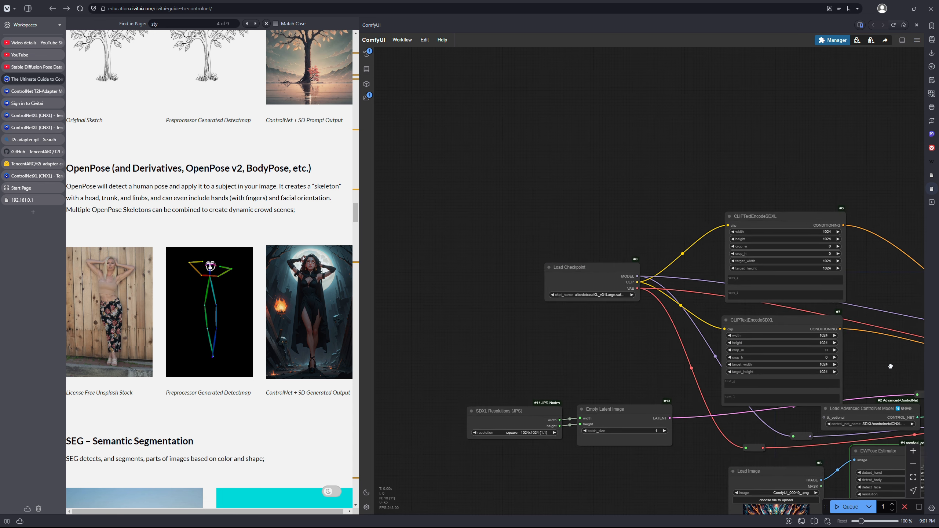
Follow the running workflow from DWPose Estimator through Apply Advanced ControlNet and examine the KSampler (Efficient) preview.
drag(891, 367, 537, 302)
scroll(602, 335, down, 3)
scroll(555, 403, up, 5)
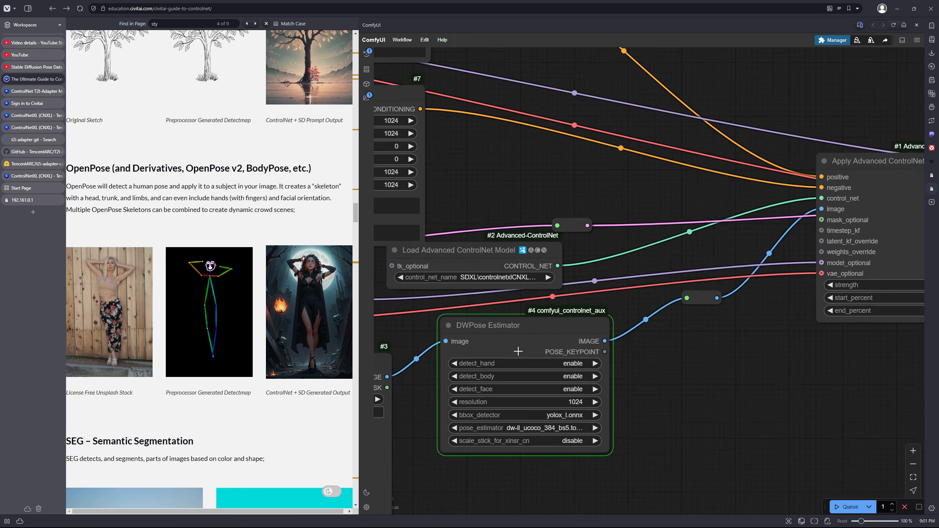
scroll(599, 348, down, 1)
scroll(625, 346, down, 1)
drag(795, 371, 404, 410)
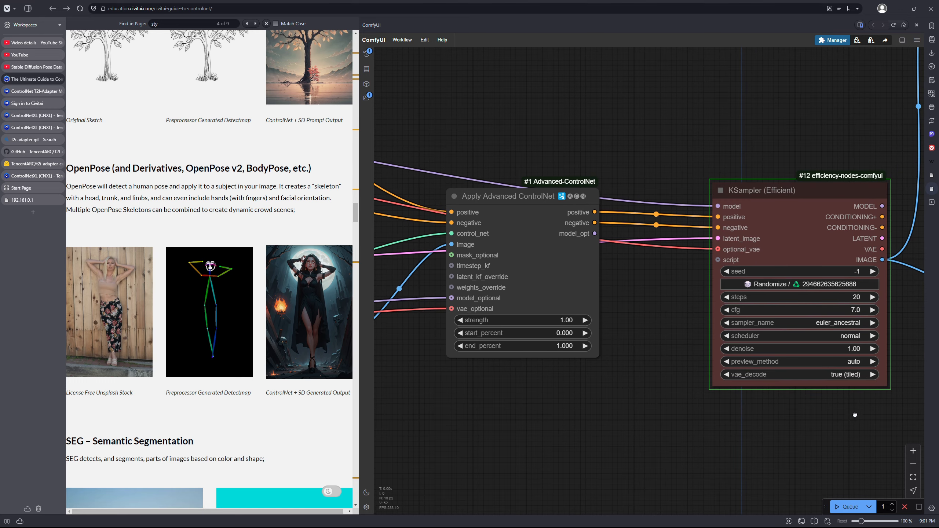
drag(856, 415, 710, 333)
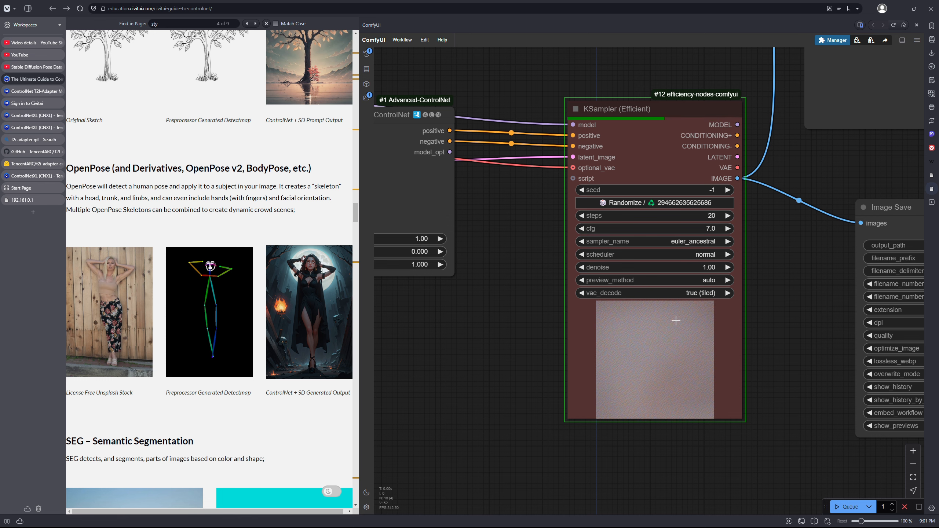
scroll(673, 321, down, 3)
scroll(648, 322, down, 8)
Upload the ballerina picture SDXL-alienmachine_327.png as the Load Image node's source image.
drag(477, 358, 757, 418)
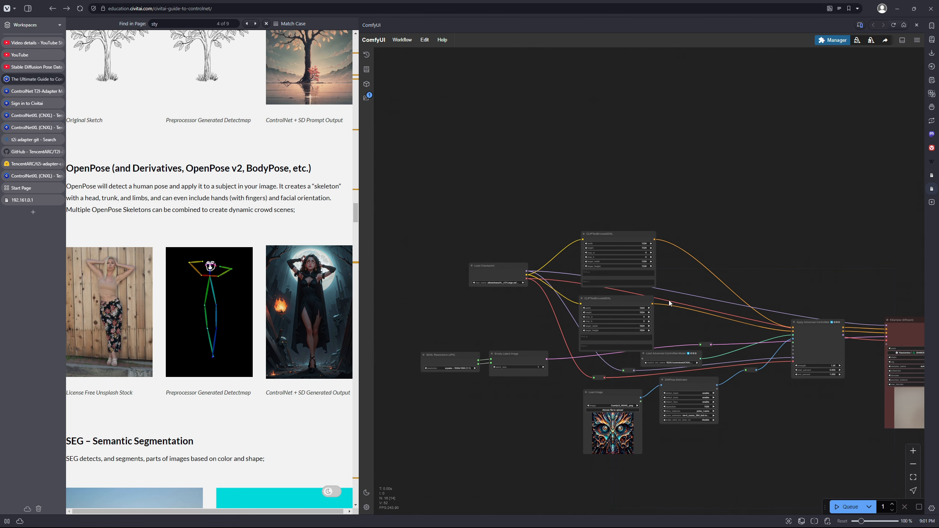
drag(667, 300, 685, 335)
scroll(676, 334, up, 7)
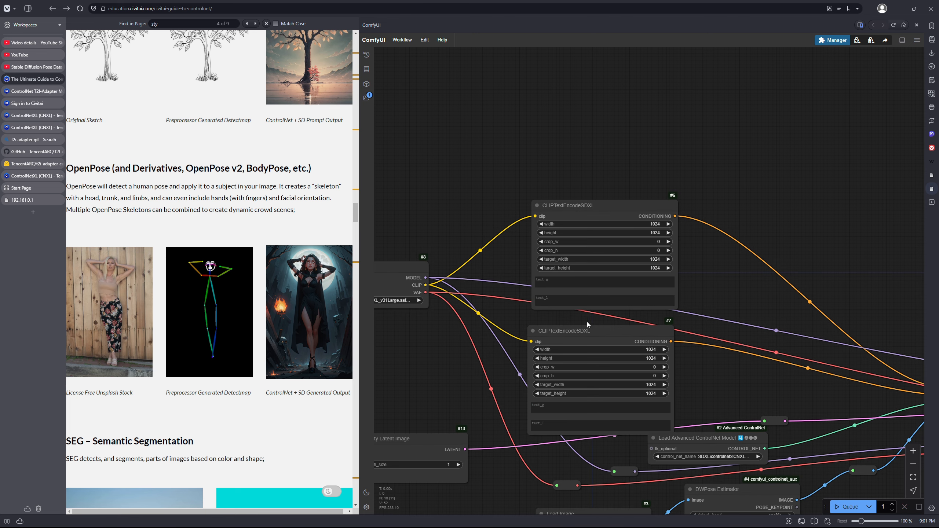
drag(587, 321, 615, 220)
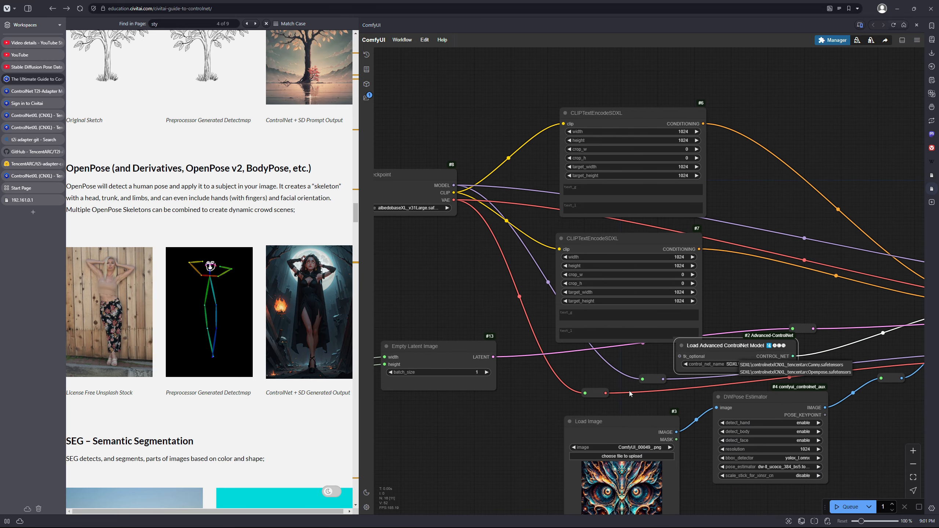
drag(630, 391, 591, 305)
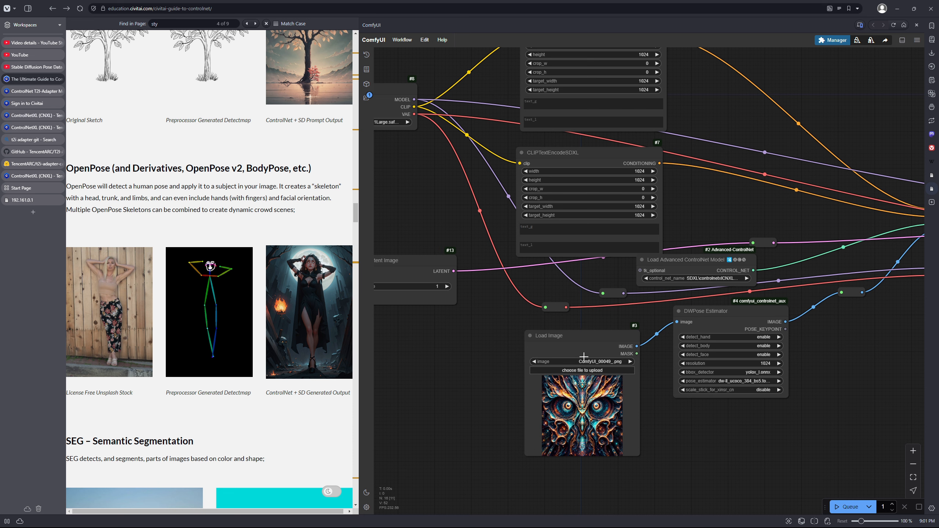
click(582, 370)
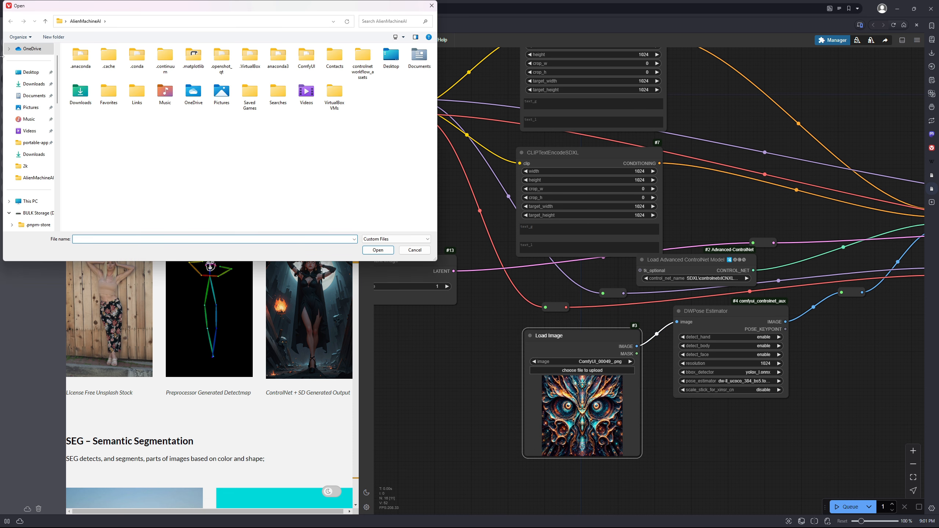
scroll(49, 185, down, 2)
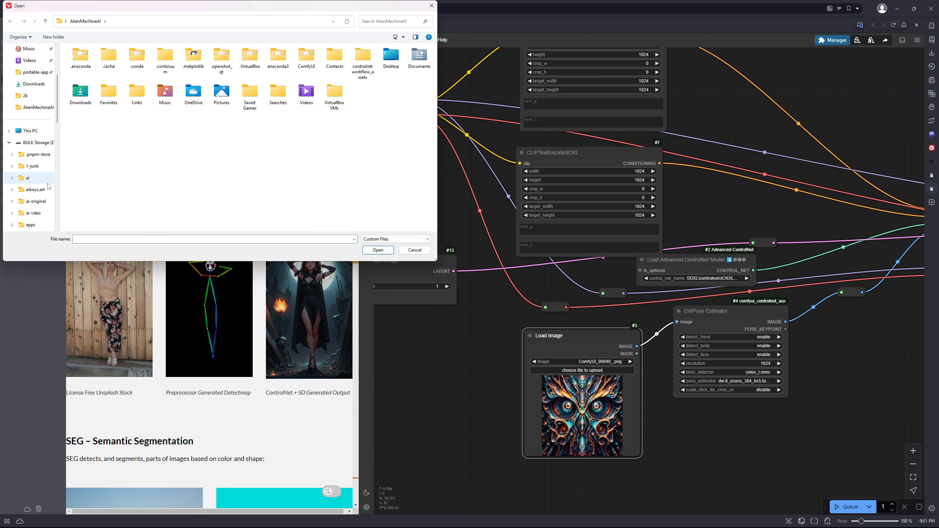
scroll(50, 191, down, 1)
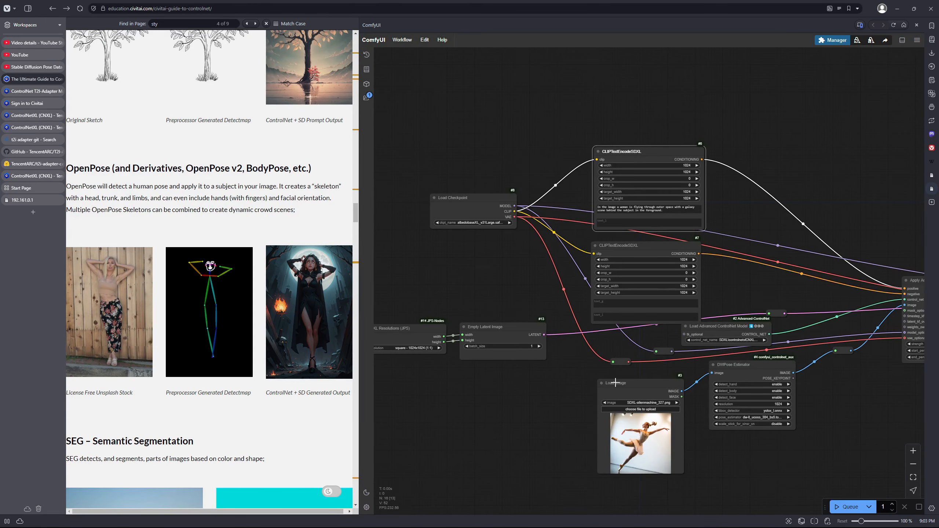
Examine the dancer's pose in the Load Image node and the prompt in the upper CLIPTextEncodeSDXL node.
scroll(616, 369, up, 3)
scroll(729, 434, up, 5)
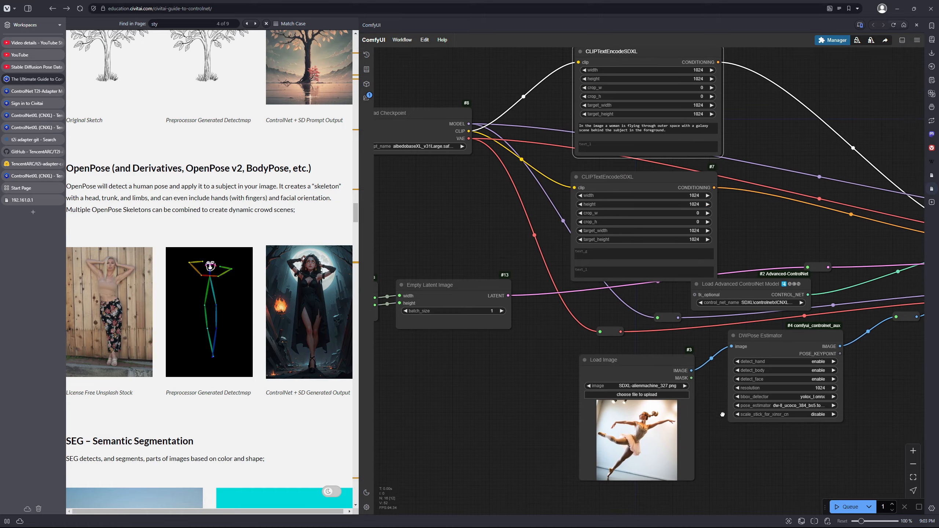
drag(687, 355, 700, 324)
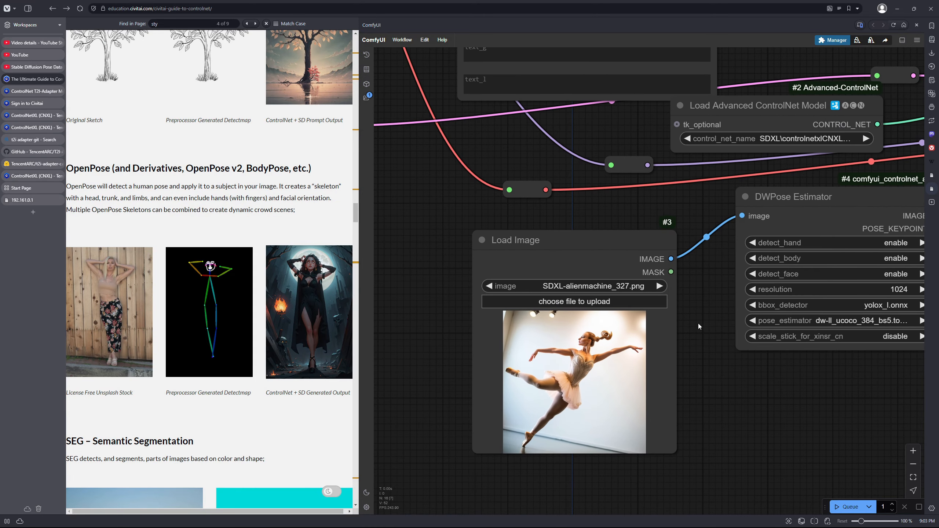
scroll(693, 353, up, 2)
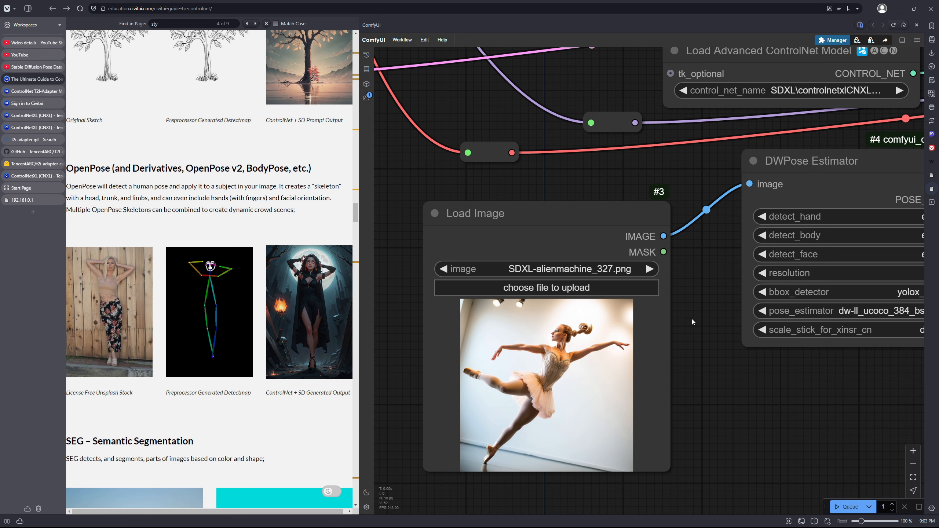
drag(692, 319, 705, 362)
scroll(705, 361, down, 1)
drag(708, 321, 735, 437)
drag(669, 272, 724, 511)
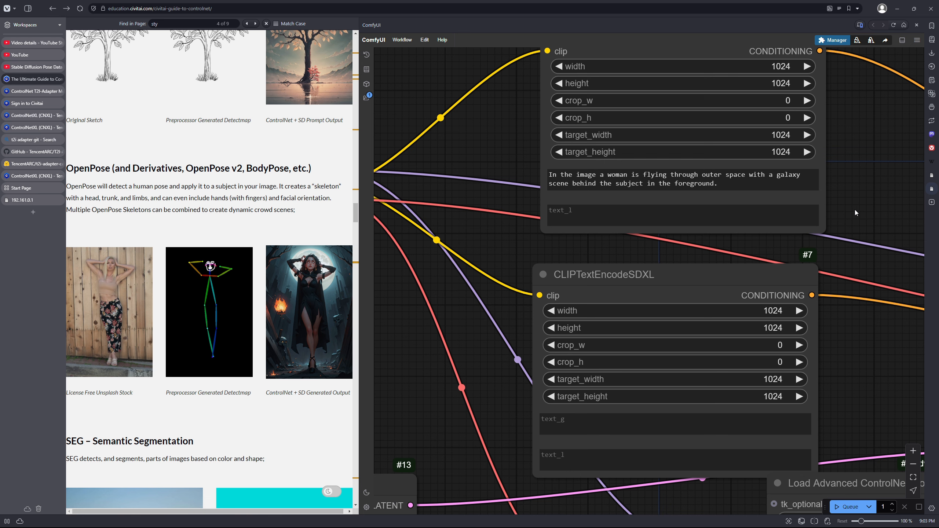
Copy the upper CLIPTextEncodeSDXL node's text_g prompt about a woman flying through outer space into its text_l field.
scroll(852, 219, down, 1)
click(766, 191)
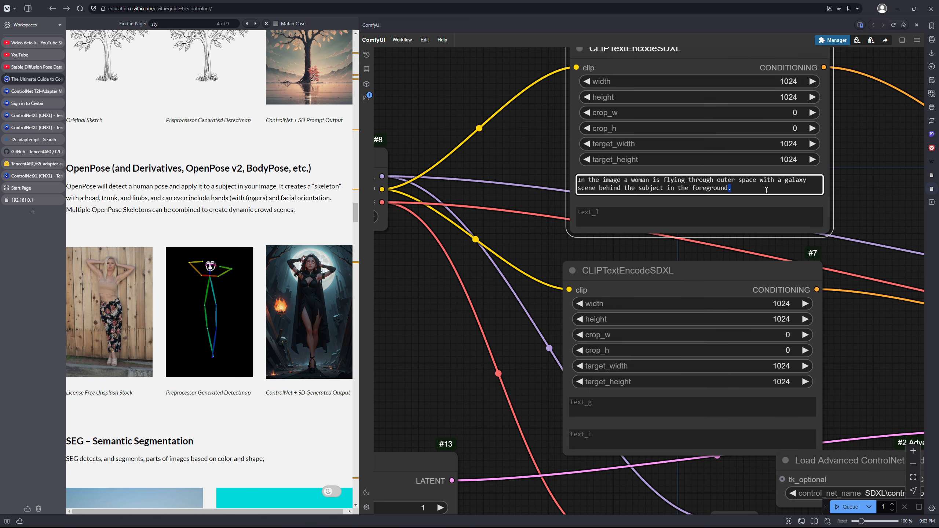
key(ctrl+a)
key(ctrl+c)
click(725, 216)
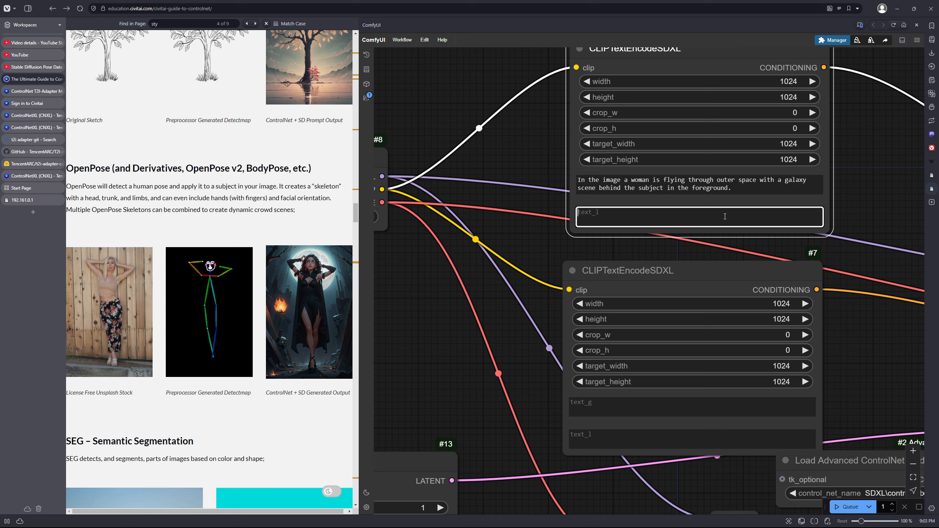
key(ctrl+v)
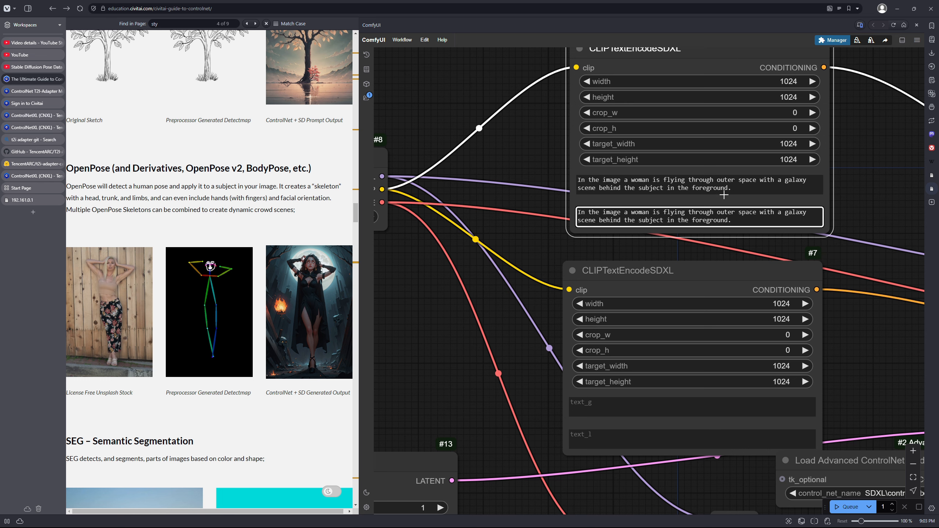
Enter the negative prompt "the image is an error" in both text_g and text_l of the lower CLIPTextEncodeSDXL node.
scroll(737, 188, down, 2)
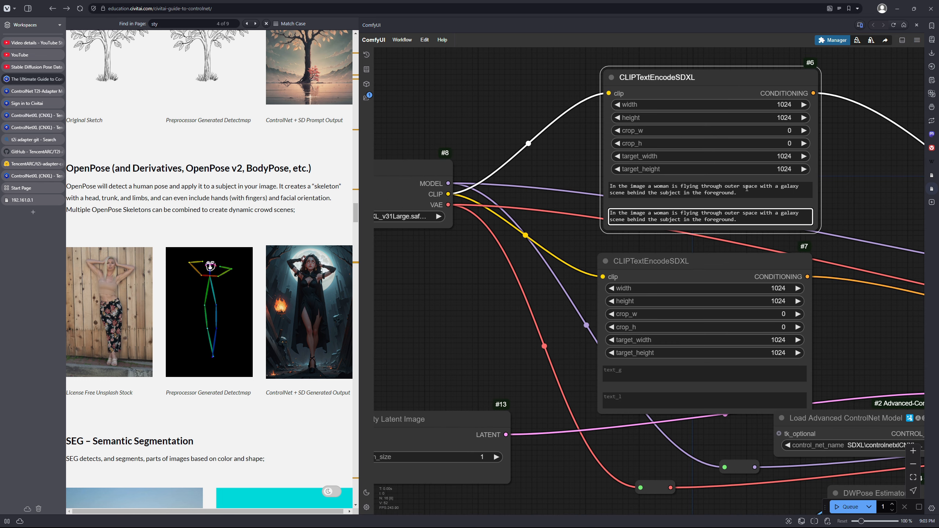
scroll(761, 201, down, 1)
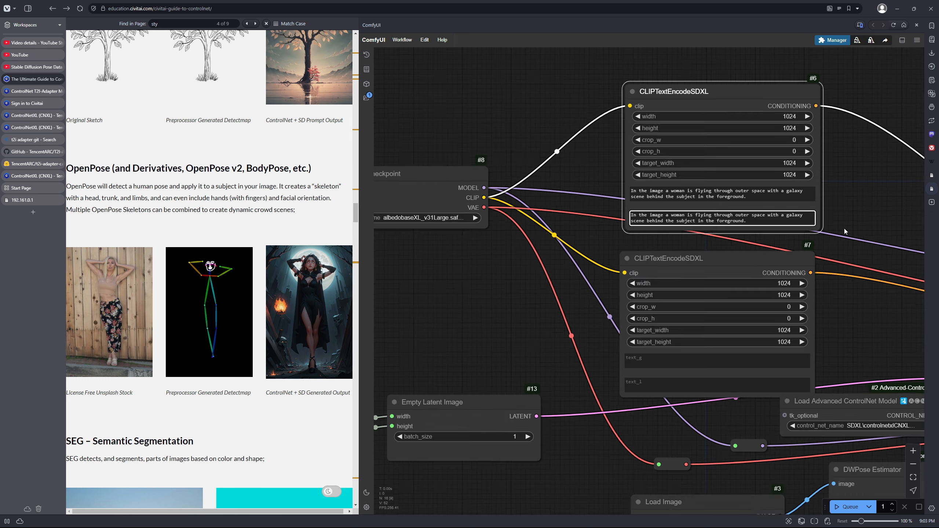
click(689, 363)
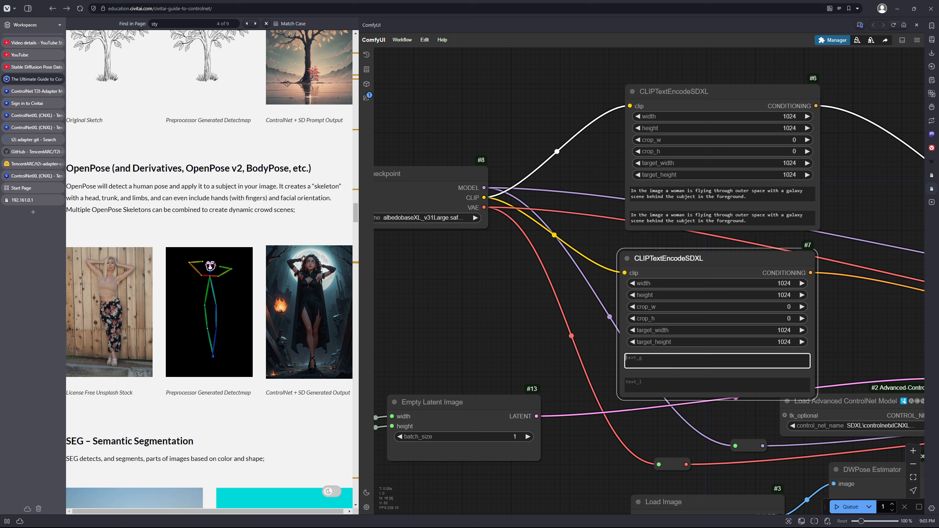
text(er)
key(BackSpace)
key(BackSpace)
text(the image is an error)
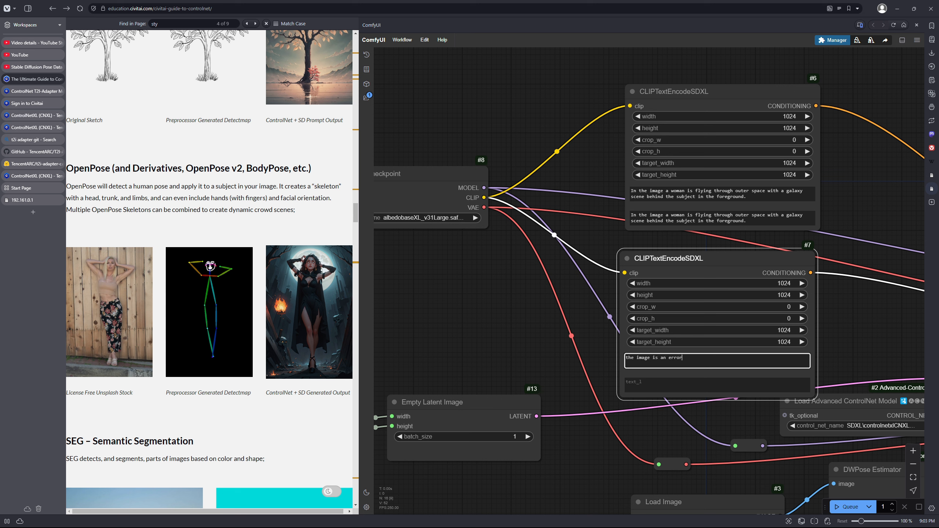
key(ctrl+a)
key(ctrl+c)
click(628, 383)
key(ctrl+v)
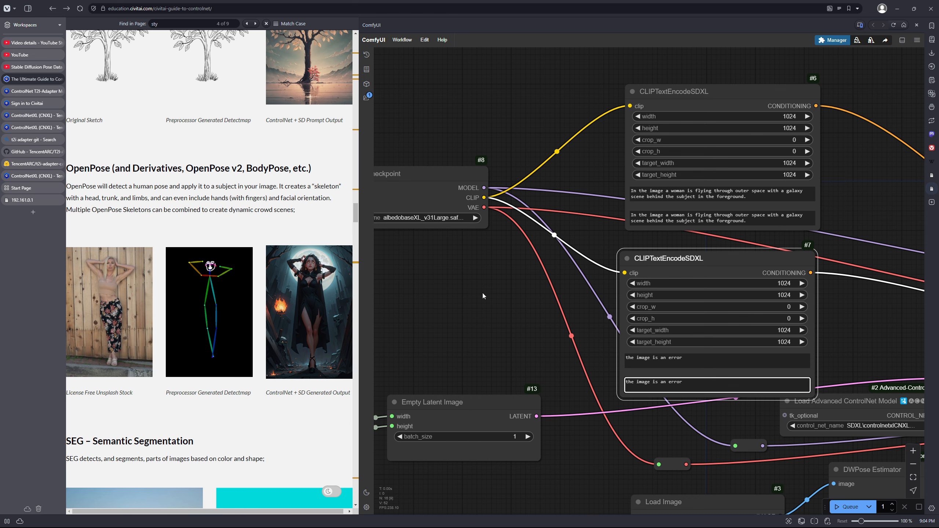
Look over the node chain from the SDXL resolution node to the image outputs and queue the workflow once.
scroll(521, 326, down, 5)
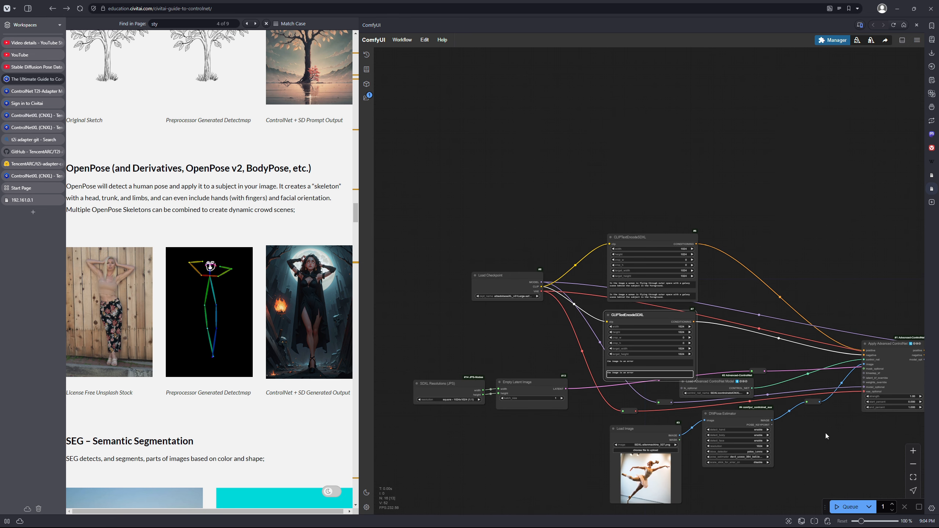
drag(825, 434, 651, 388)
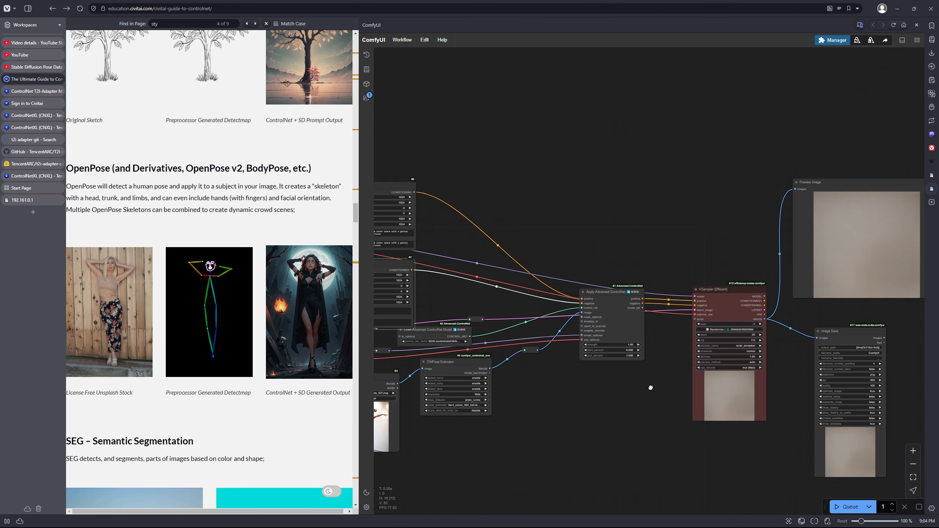
scroll(651, 388, up, 2)
drag(500, 411, 798, 381)
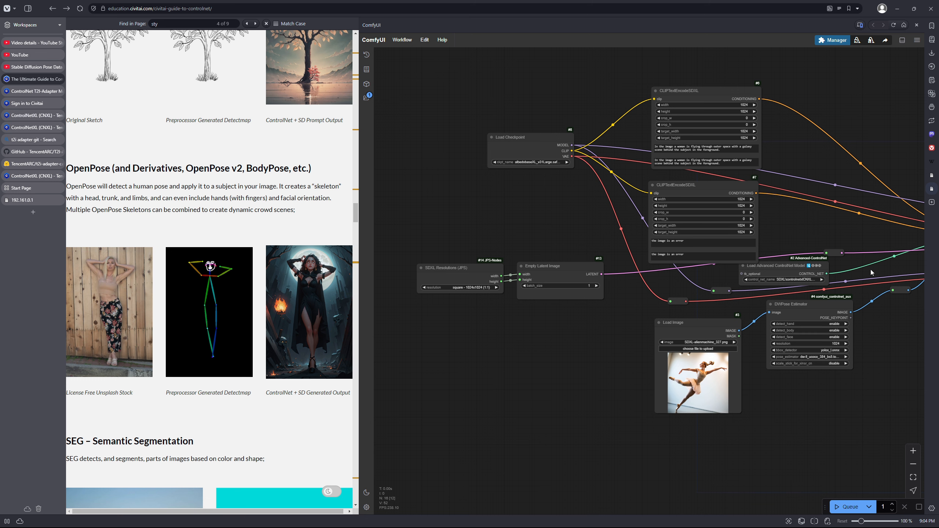
drag(881, 285, 593, 347)
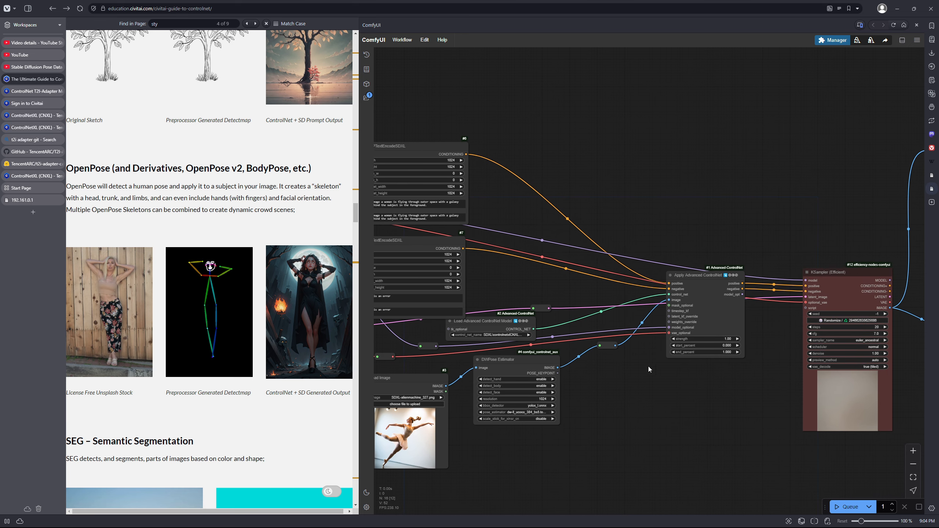
click(844, 508)
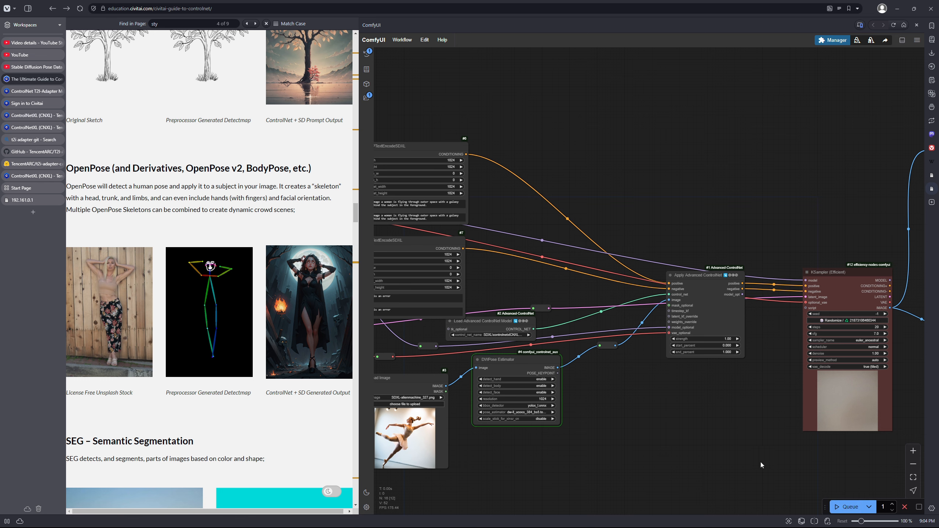
Watch the KSampler (Efficient) preview develop and examine the generated woman's pose up close.
scroll(696, 459, down, 4)
scroll(765, 418, up, 5)
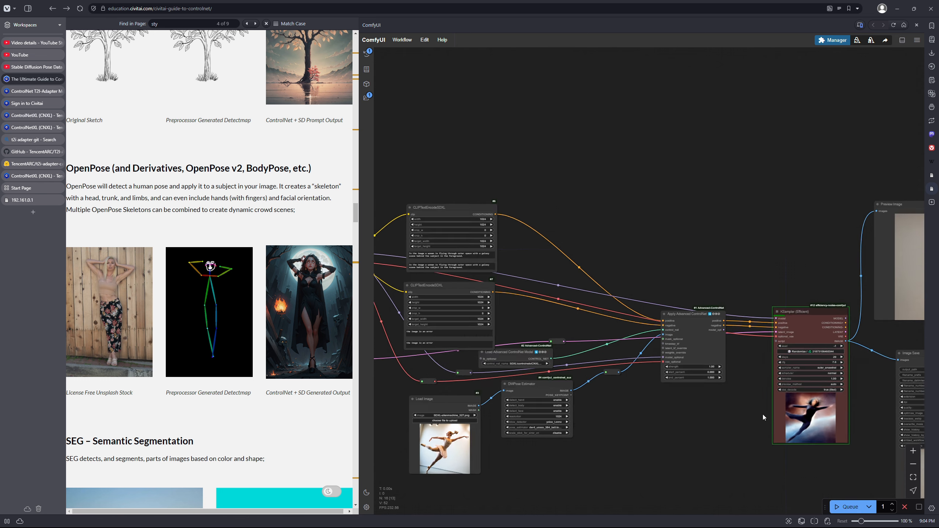
scroll(876, 404, up, 8)
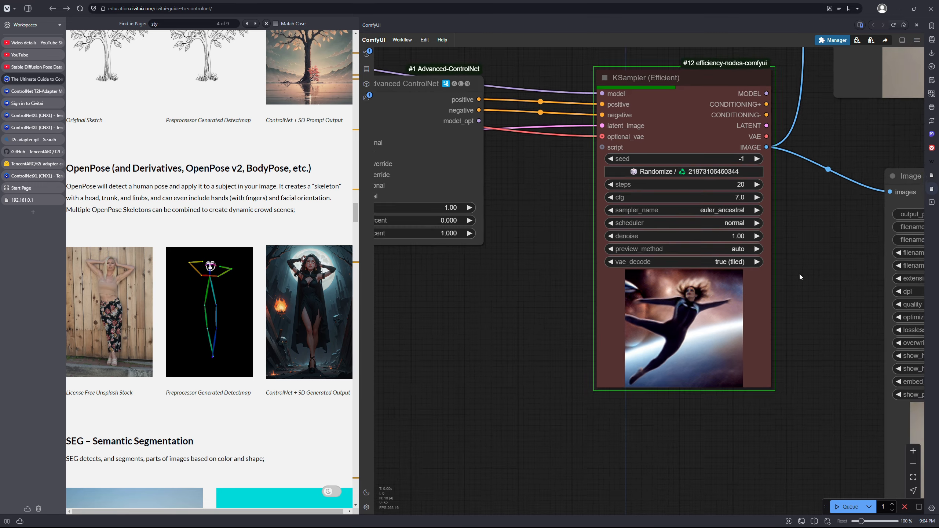
scroll(529, 296, up, 1)
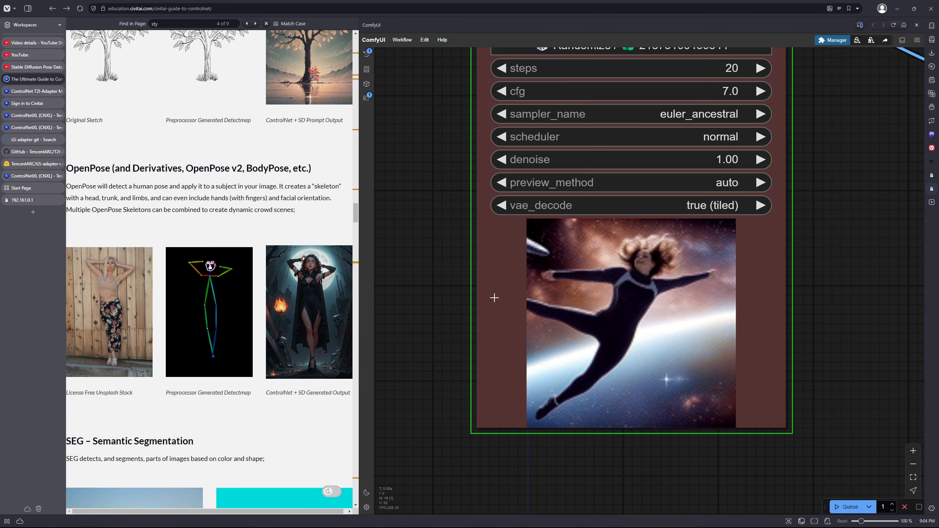
scroll(533, 294, up, 1)
scroll(534, 295, up, 2)
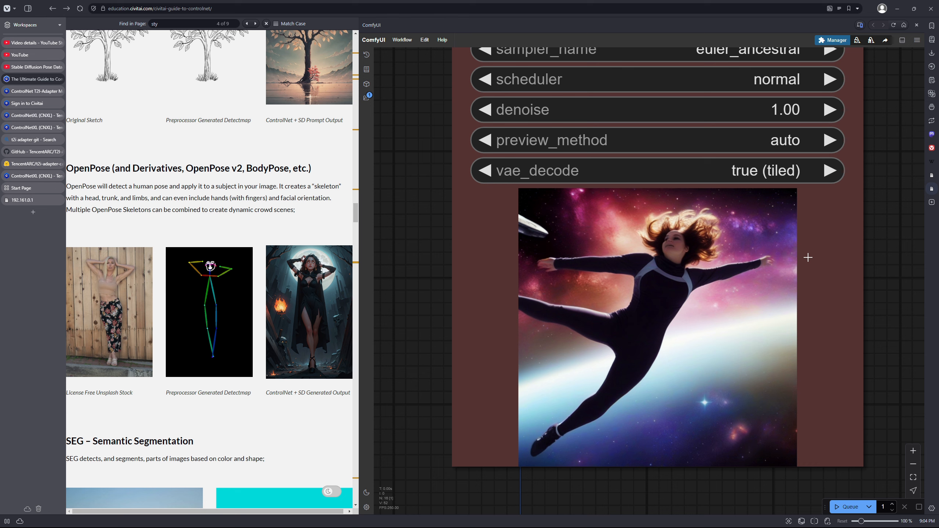
drag(872, 257, 874, 258)
Compare the generated image's pose with the dancer in the Load Image node.
scroll(874, 257, down, 10)
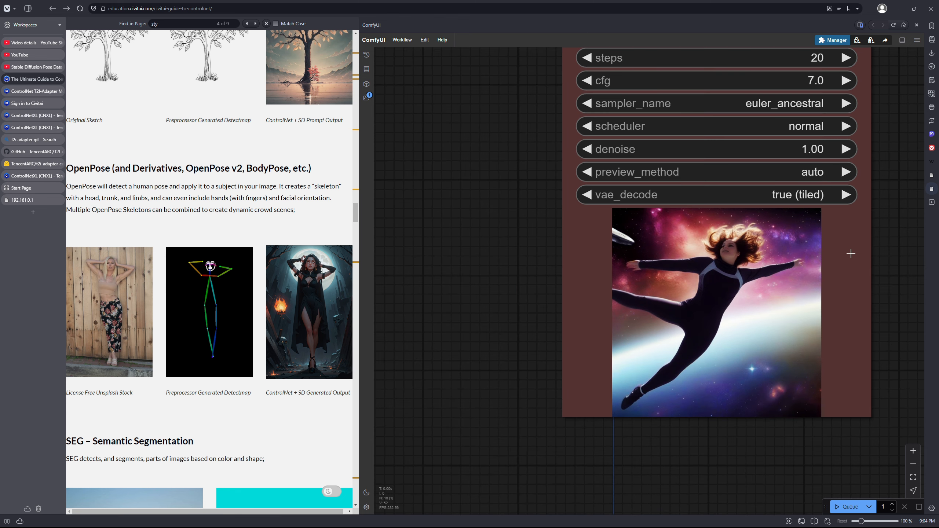
drag(607, 295, 649, 284)
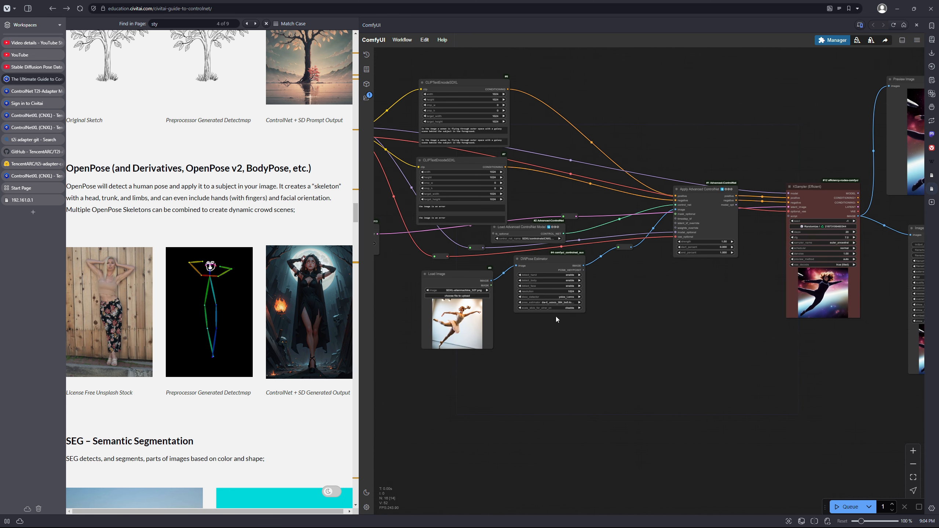
scroll(468, 311, up, 4)
scroll(527, 314, down, 6)
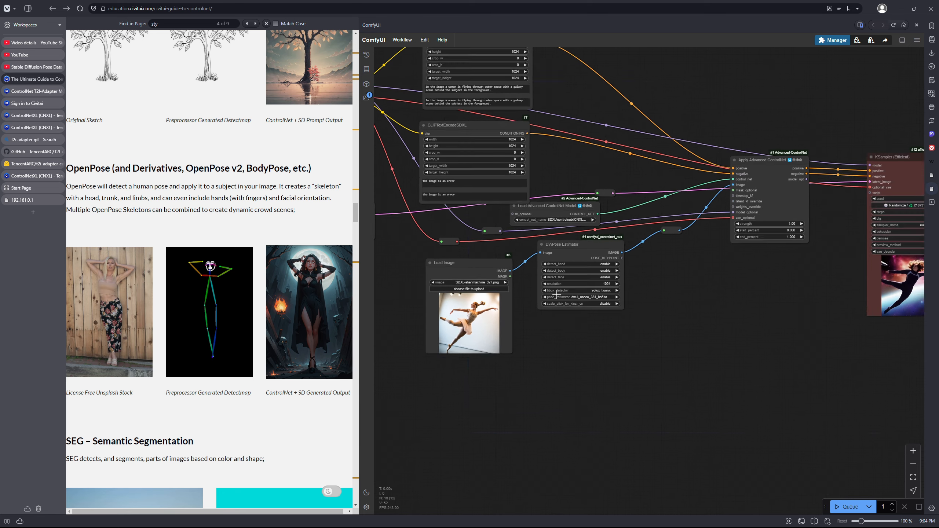
scroll(804, 284, up, 6)
scroll(759, 316, up, 5)
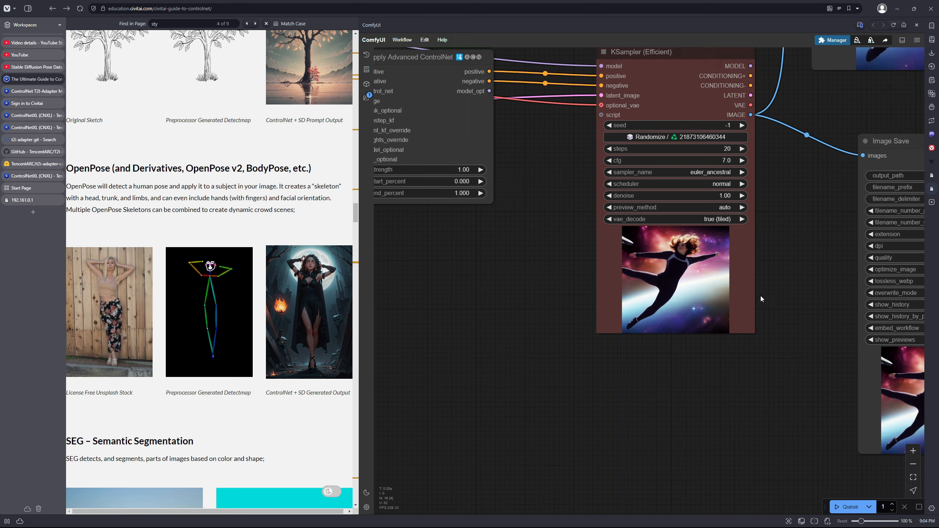
Examine the generated woman floating in space up close in the KSampler (Efficient) preview, checking her limbs and pose.
drag(765, 285, 789, 325)
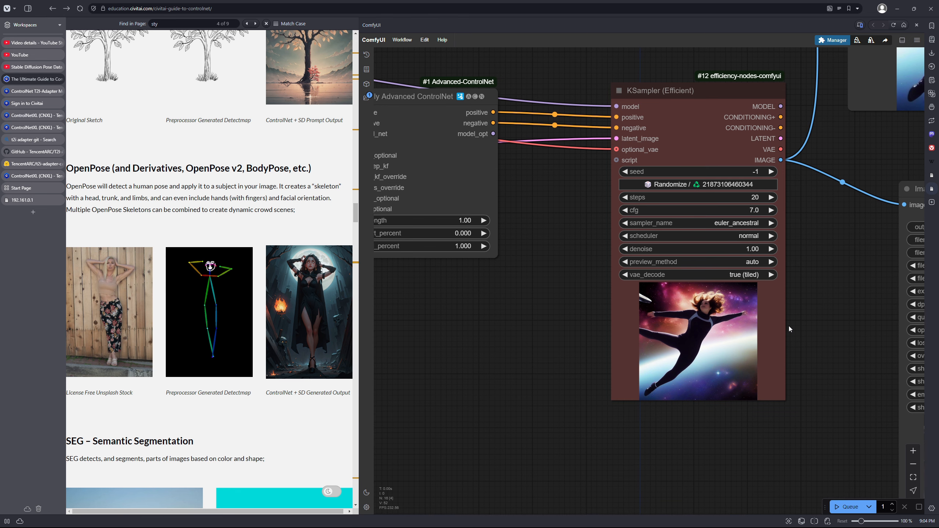
scroll(789, 326, up, 6)
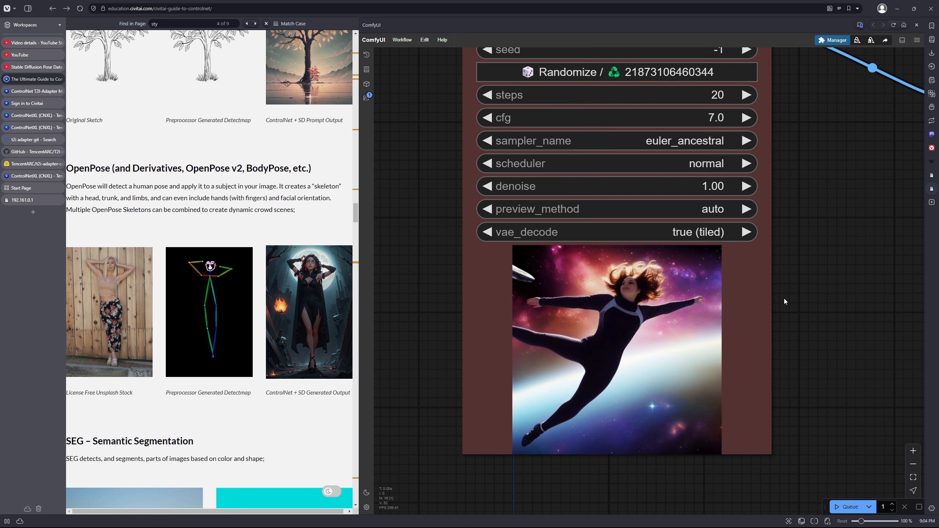
drag(784, 298, 824, 268)
scroll(665, 303, up, 3)
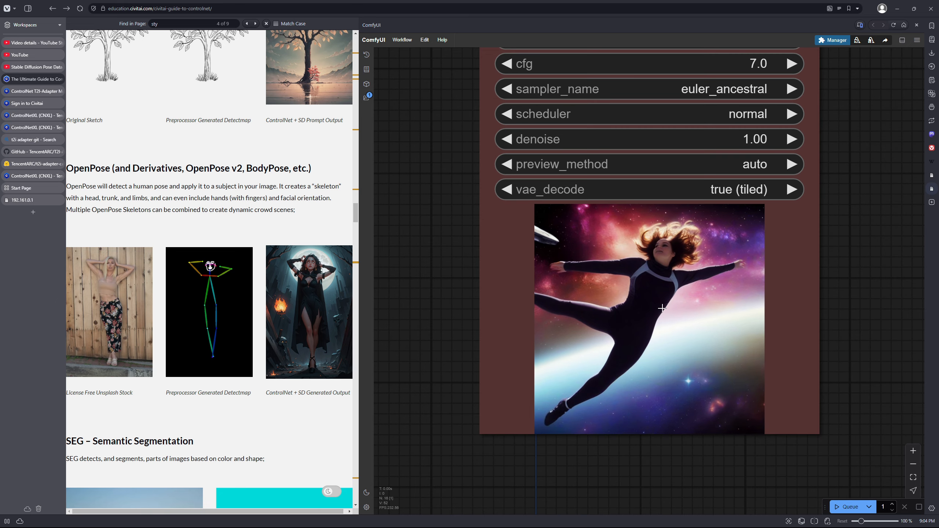
scroll(659, 301, up, 1)
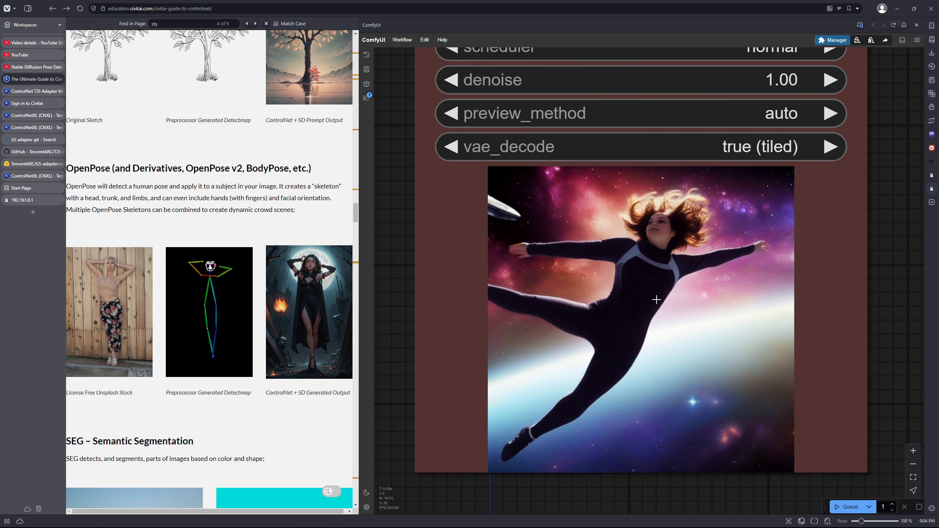
scroll(633, 298, up, 1)
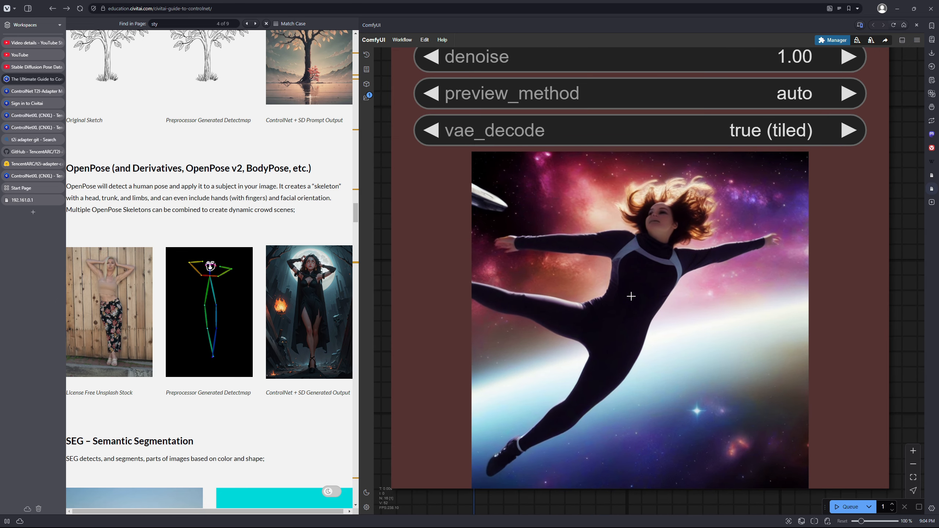
scroll(631, 297, down, 1)
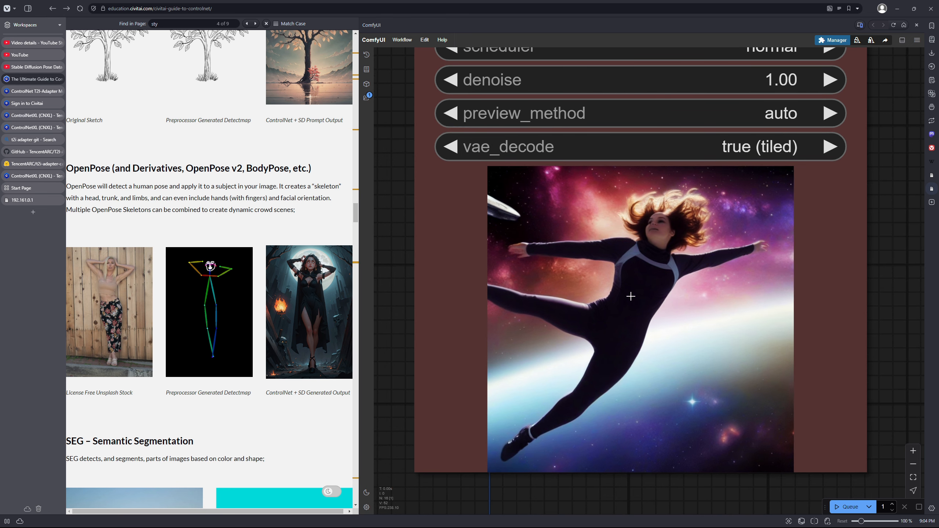
scroll(631, 297, up, 1)
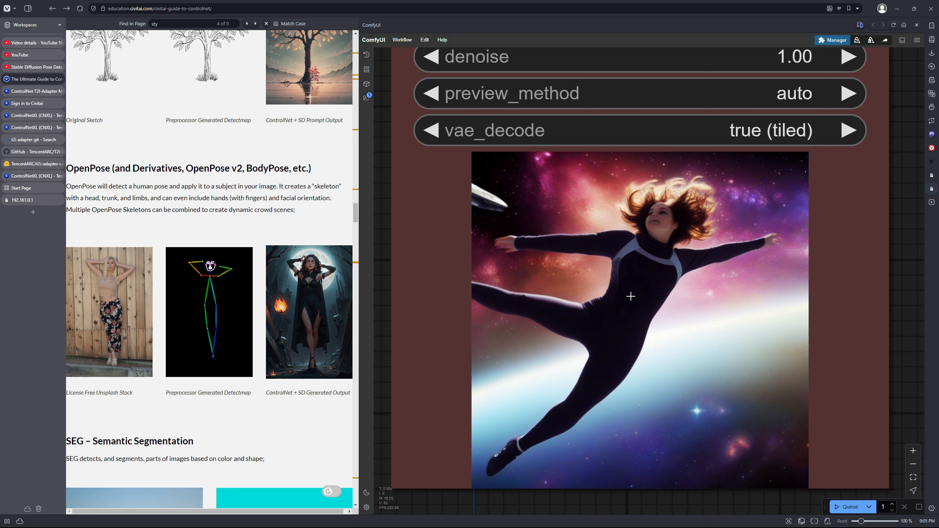
scroll(631, 296, down, 1)
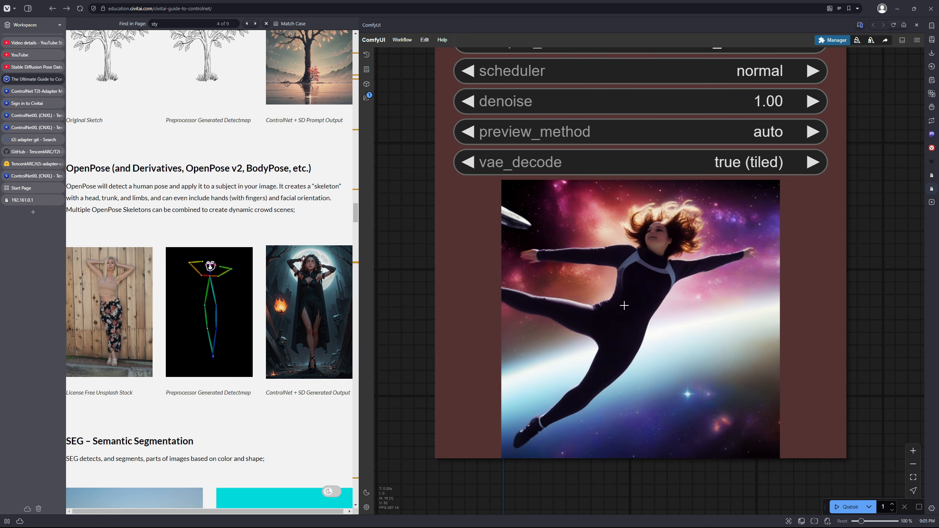
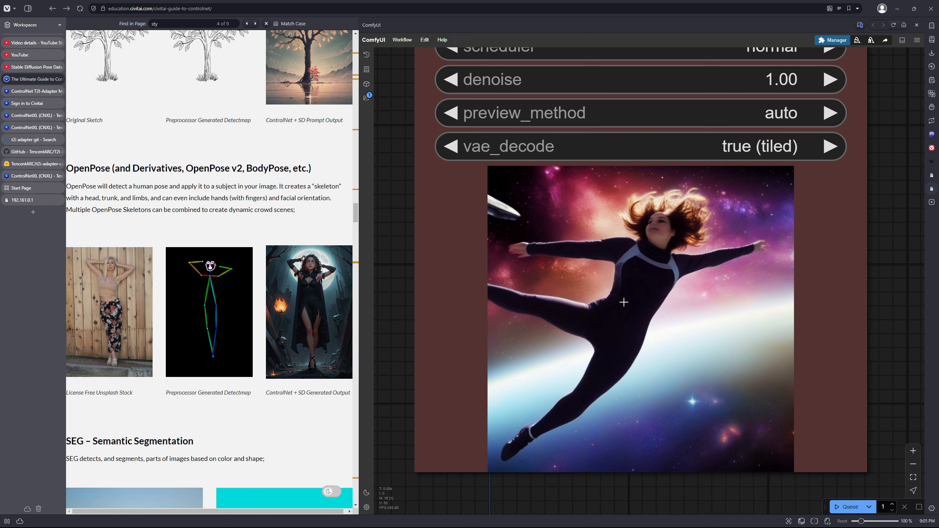
Look over the KSampler (Efficient) settings and the Image Save node that receives its image.
scroll(623, 303, down, 5)
scroll(632, 306, down, 3)
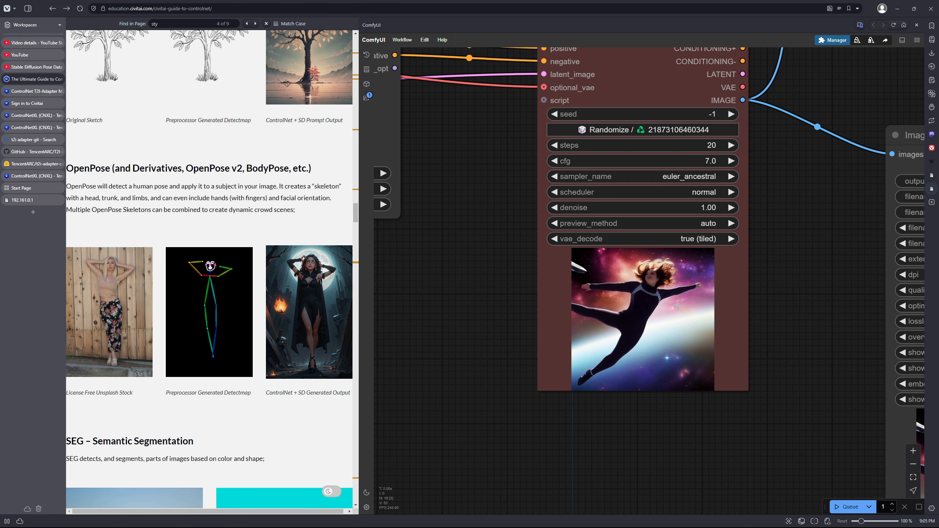
drag(776, 273, 669, 322)
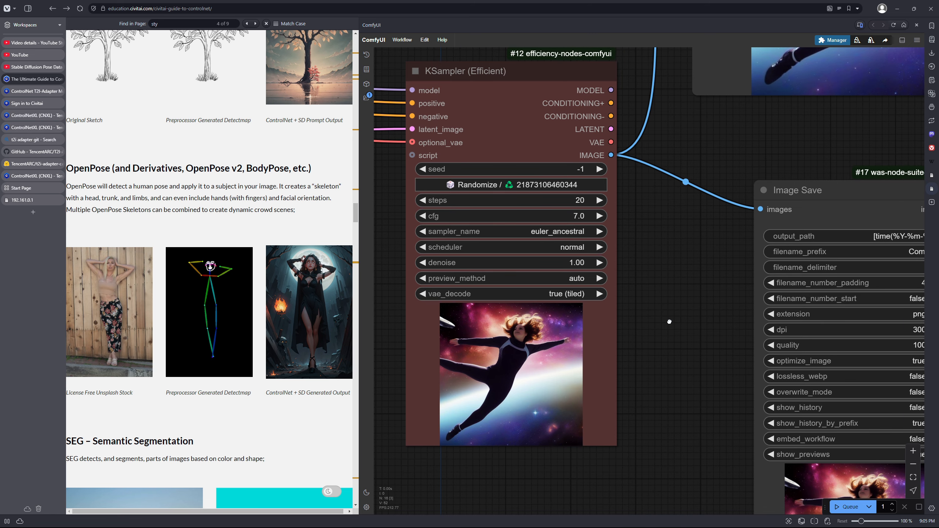
scroll(663, 318, down, 2)
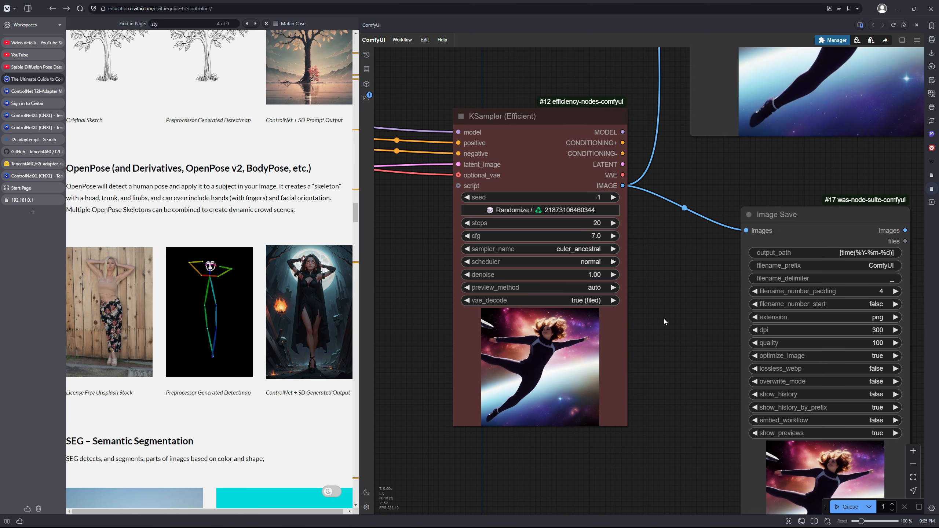
drag(680, 320, 669, 285)
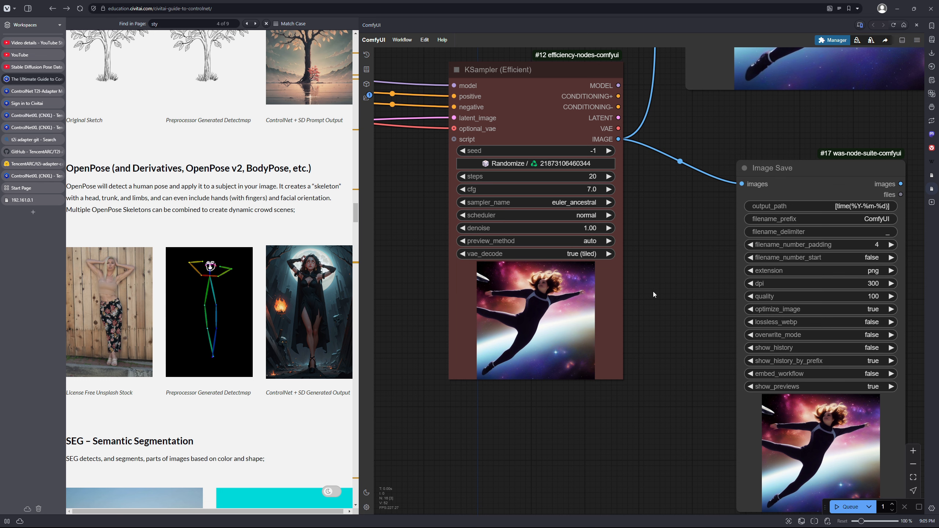
scroll(653, 292, down, 6)
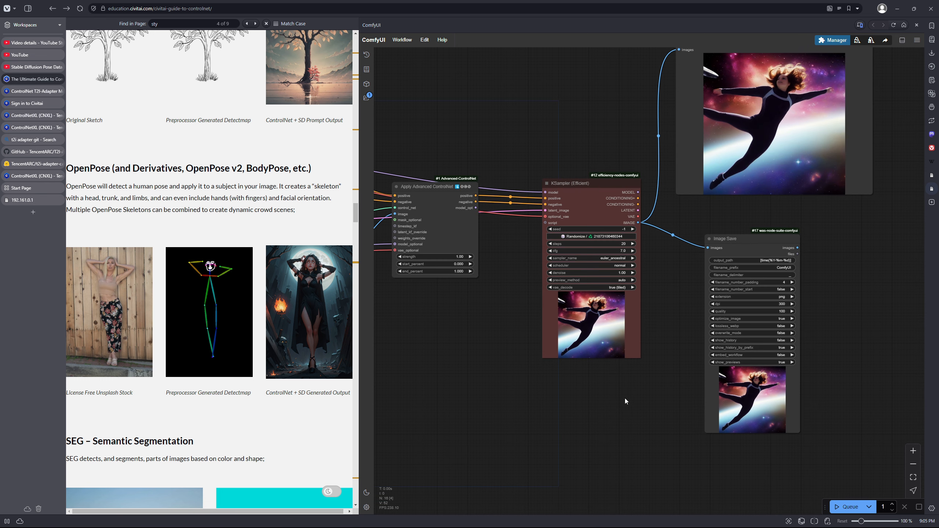
Review the whole workflow from the image outputs back to the Load Image and DWPose Estimator nodes.
drag(549, 382, 695, 357)
scroll(559, 340, down, 2)
mouse_move(579, 339)
mouse_down()
mouse_move(758, 317)
mouse_move(637, 342)
mouse_up()
scroll(634, 340, down, 2)
scroll(737, 338, down, 1)
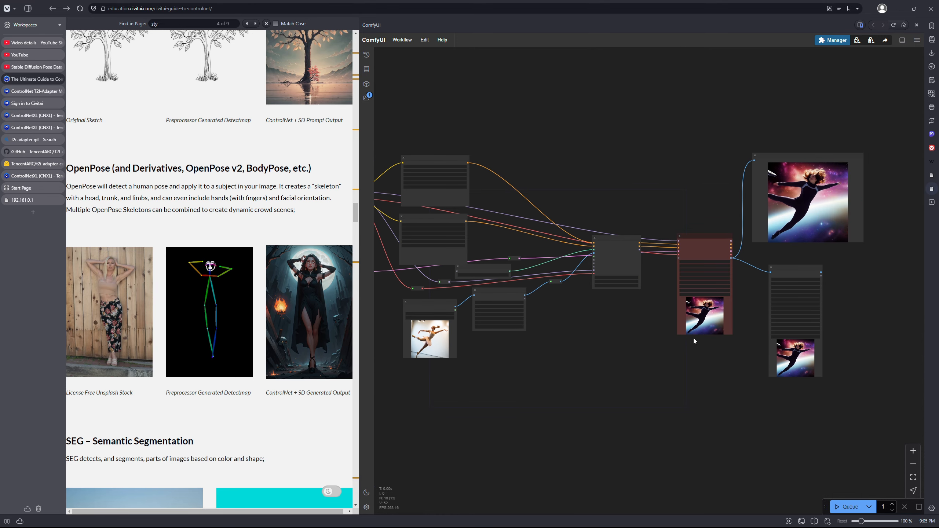
scroll(693, 338, up, 4)
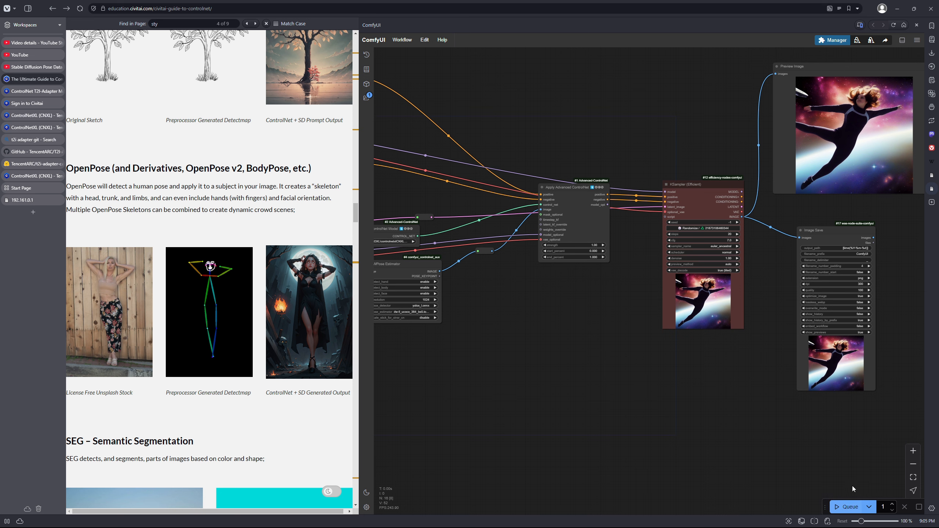
drag(822, 416, 768, 456)
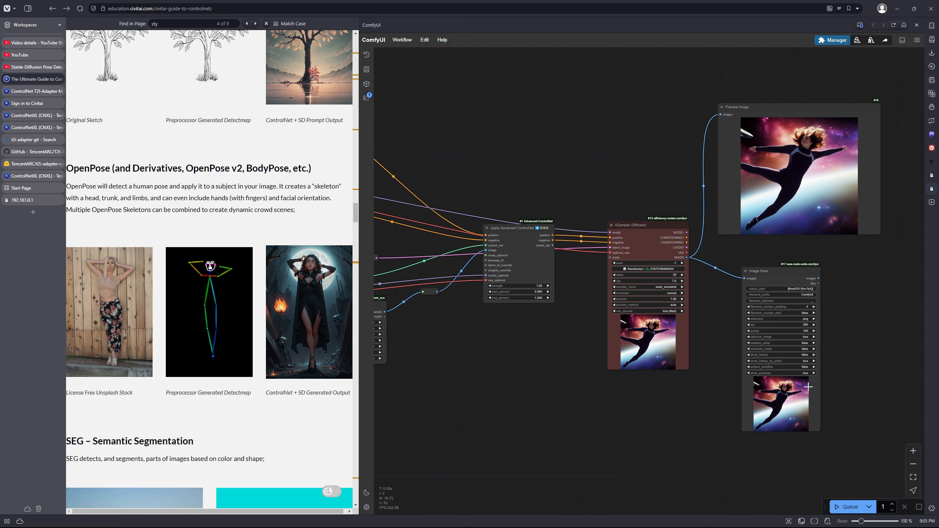
drag(853, 275, 890, 181)
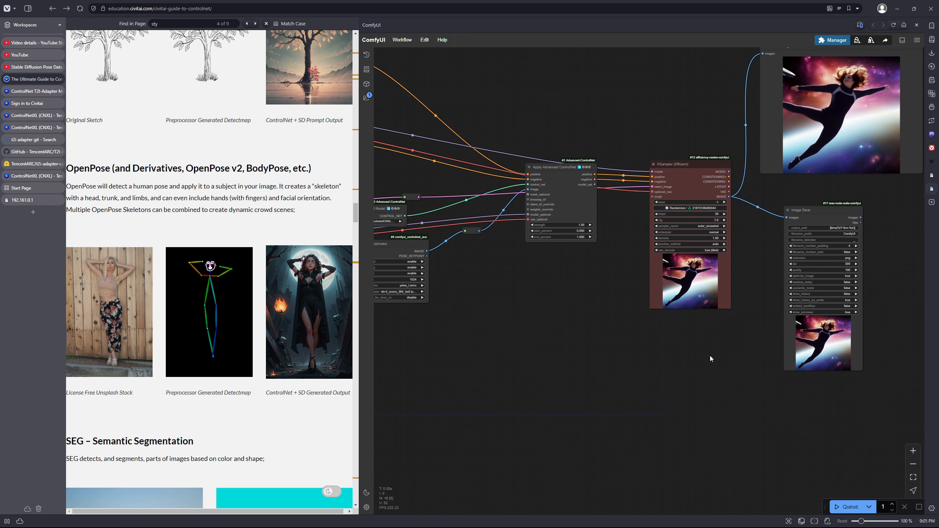
drag(711, 359, 803, 246)
scroll(743, 270, down, 3)
drag(722, 258, 726, 355)
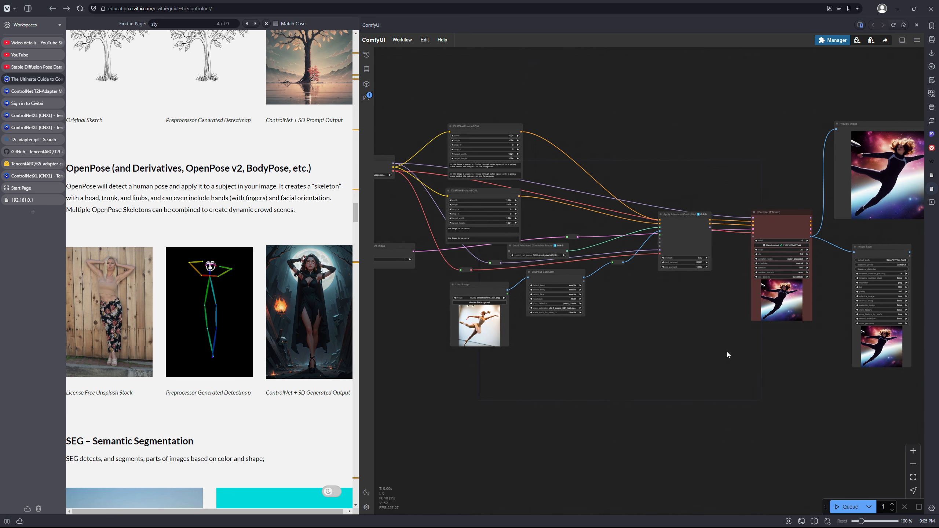
drag(735, 313, 782, 302)
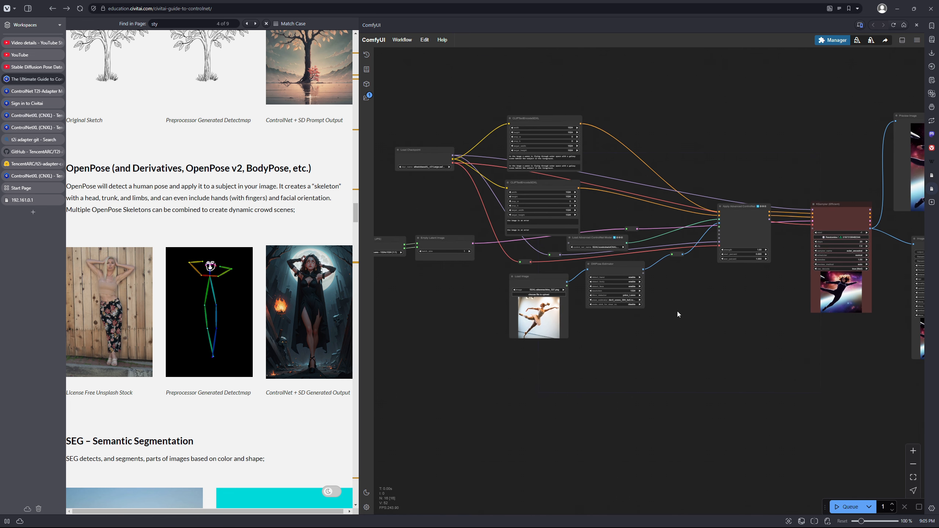
scroll(677, 315, up, 6)
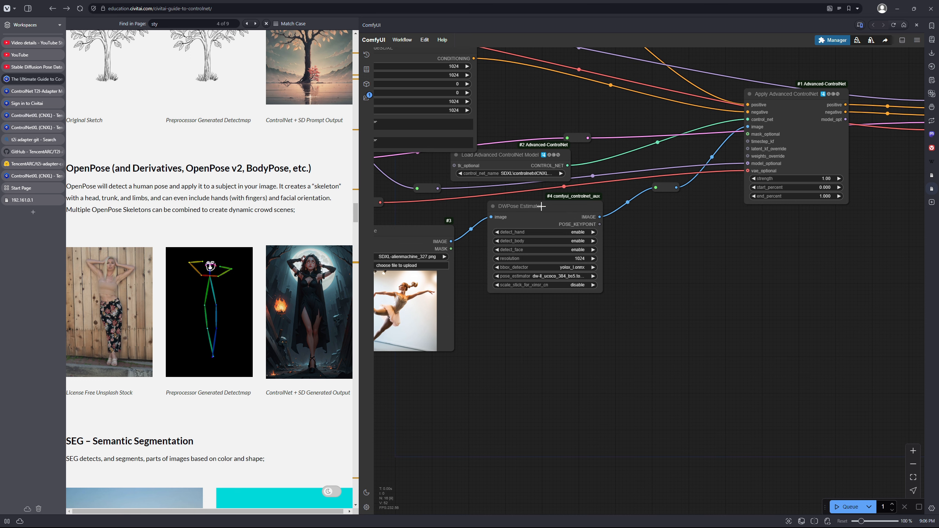
drag(632, 277, 724, 267)
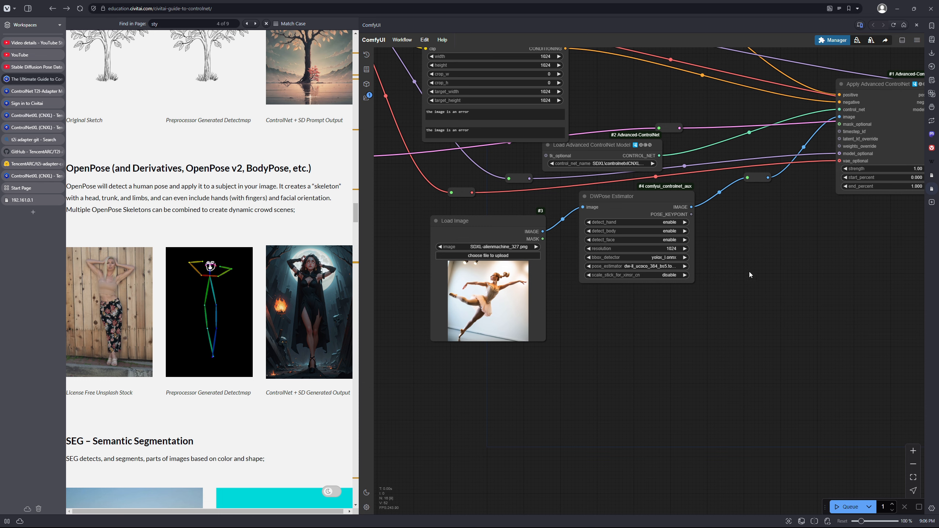
Inspect the finished outer-space image up close in the Preview Image node.
drag(843, 270, 433, 405)
drag(729, 335, 479, 303)
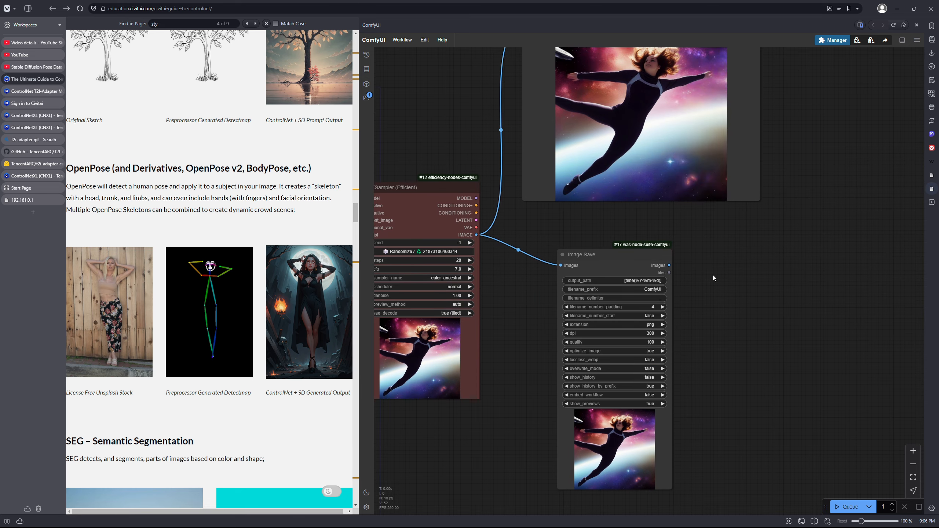
drag(699, 228, 713, 336)
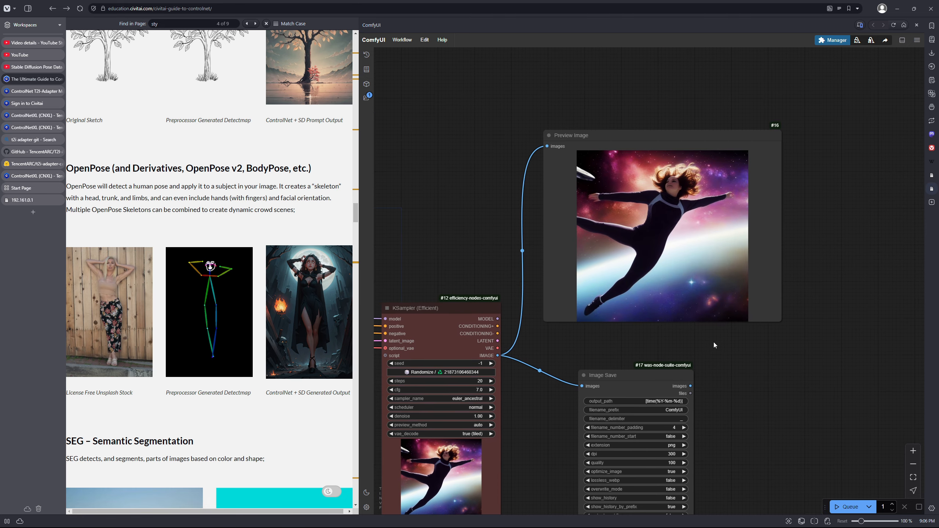
scroll(797, 300, up, 3)
scroll(797, 299, up, 1)
drag(807, 294, 832, 354)
scroll(834, 334, up, 3)
drag(799, 289, 899, 339)
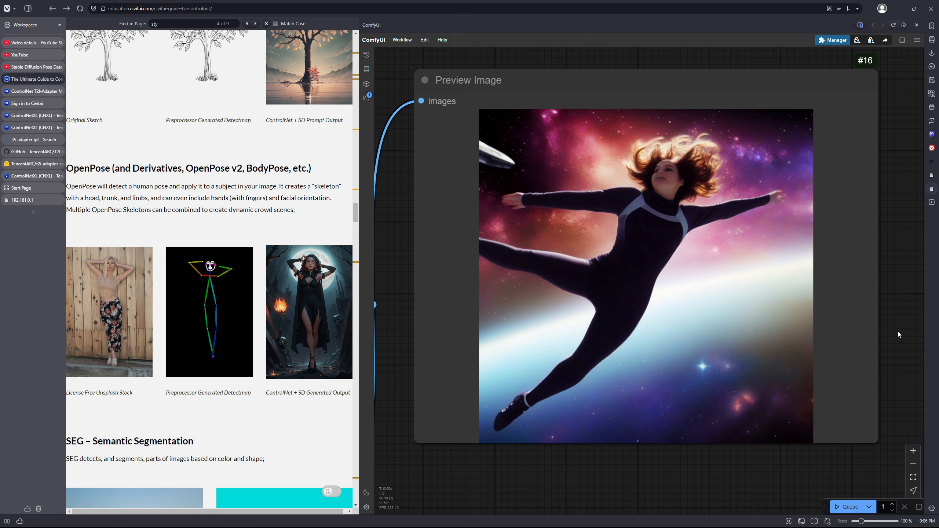
scroll(898, 332, down, 2)
drag(904, 329, 925, 291)
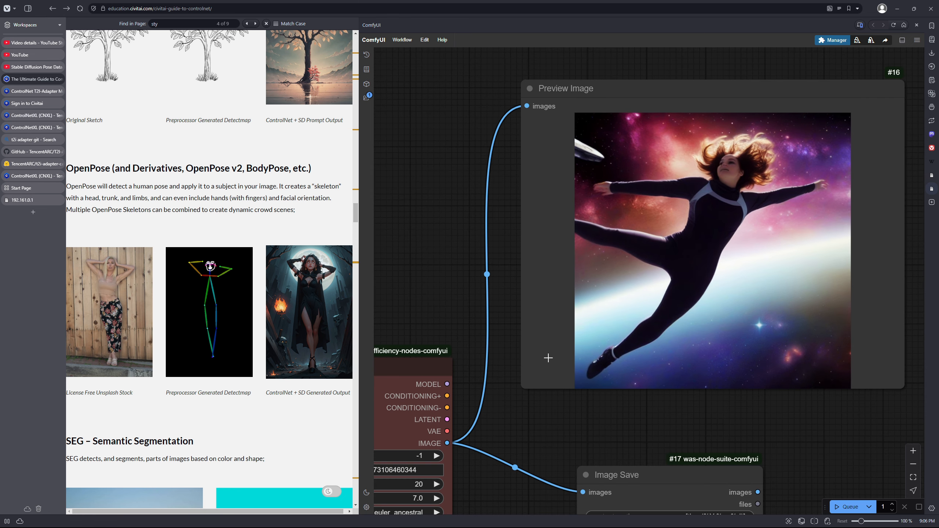
Look over the Apply Advanced ControlNet node and its connections to the KSampler (Efficient) node.
drag(501, 385, 665, 288)
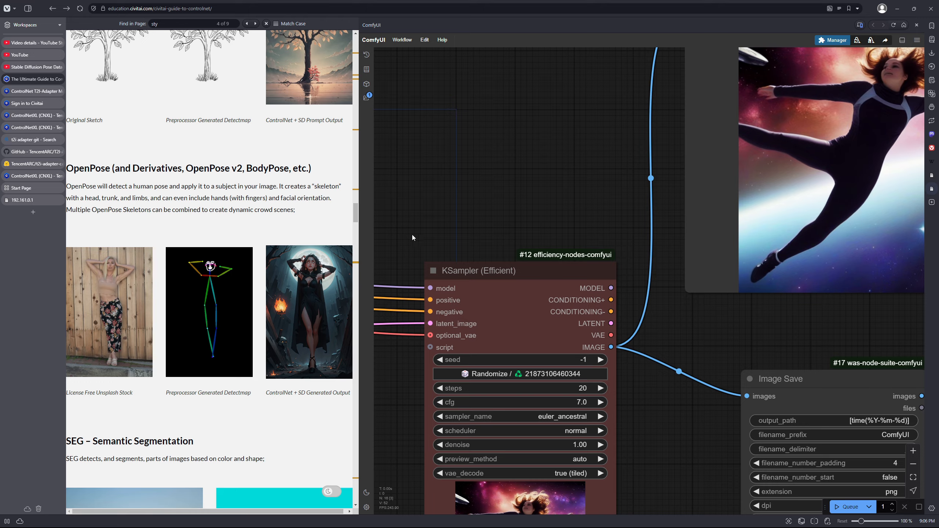
drag(416, 322, 667, 314)
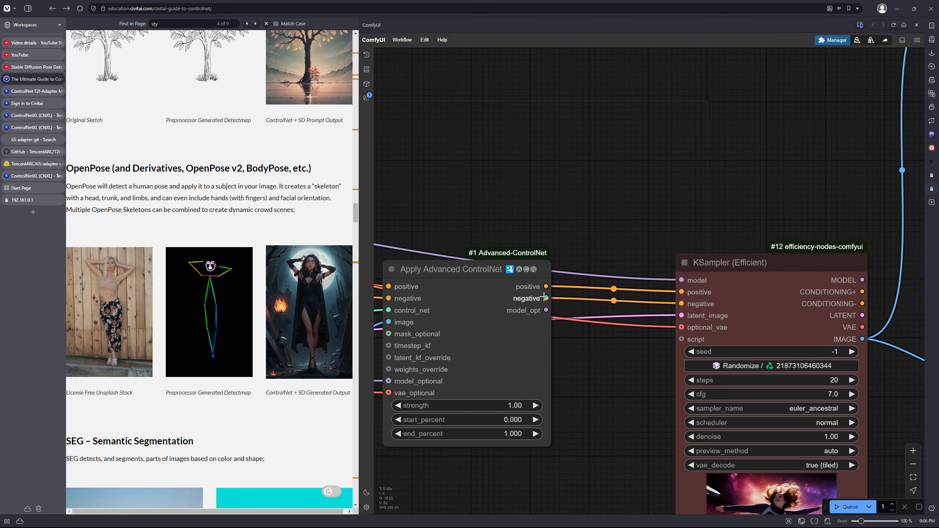